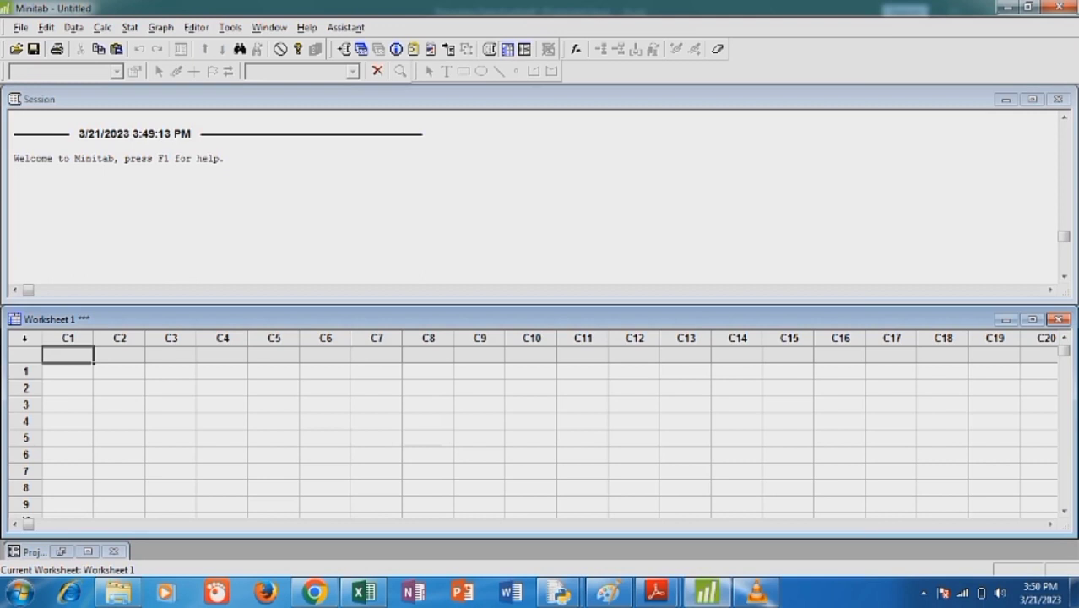
# Paste the Flaws and Shift data into the empty worksheet and create simple bar charts of unique-value counts for both columns
pyautogui.hotkey('ctrl', 'v')
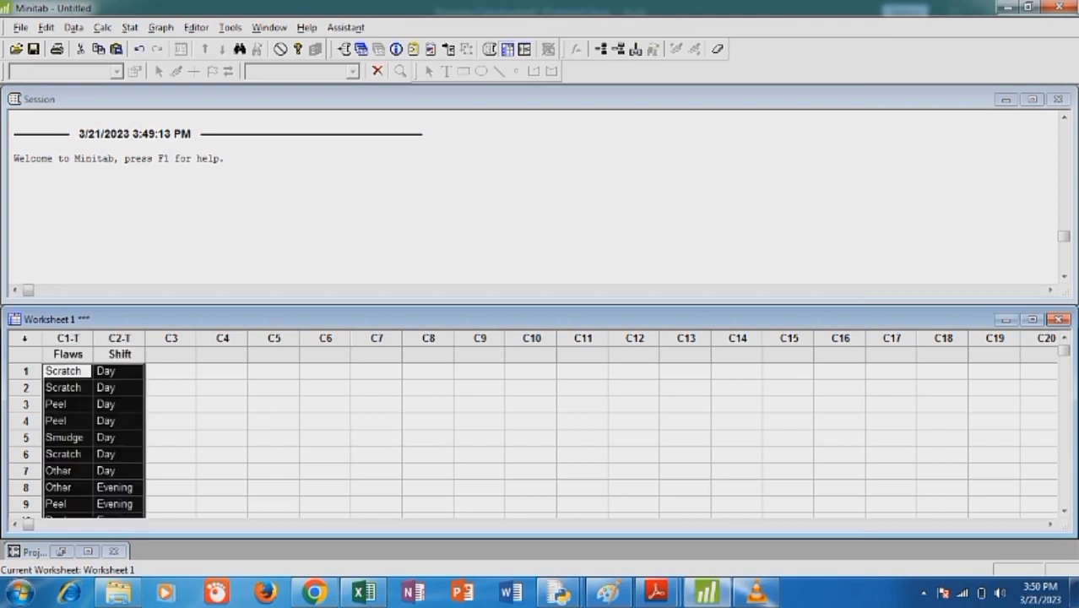
pyautogui.click(160, 27)
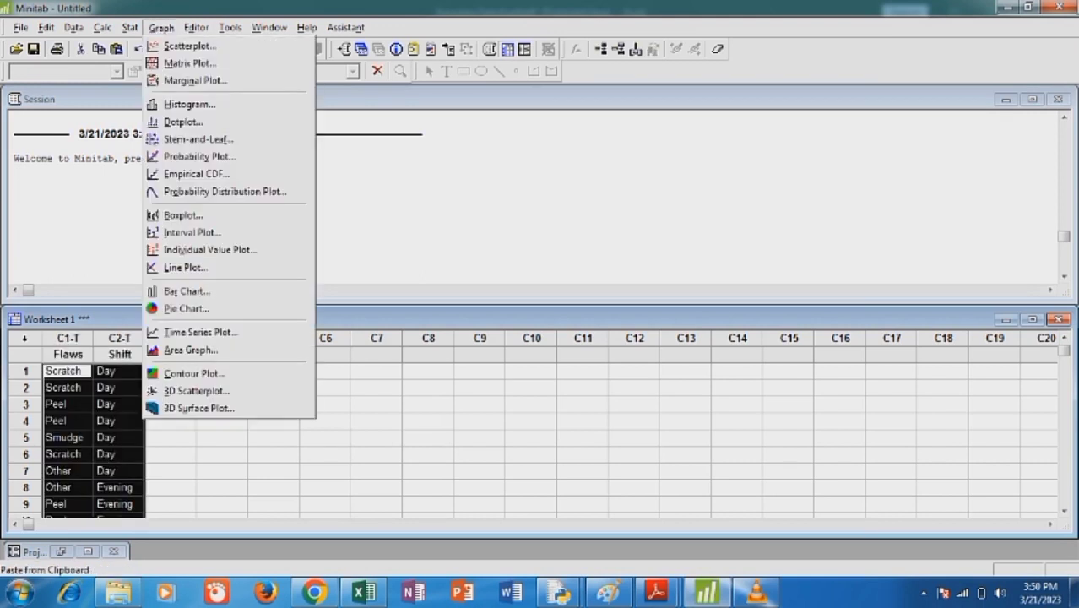
pyautogui.click(187, 291)
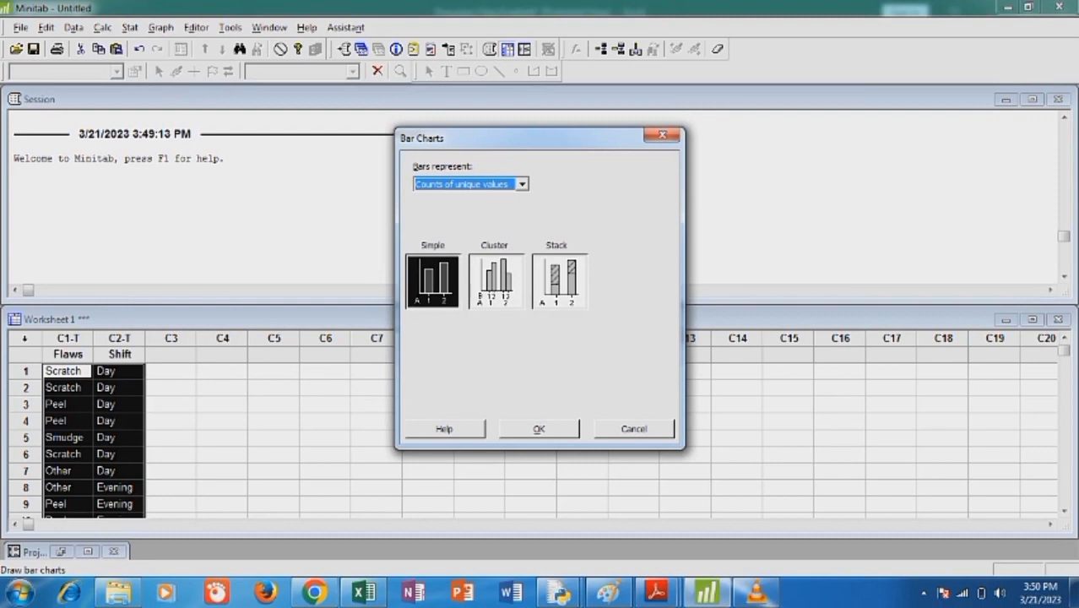
pyautogui.press('Return')
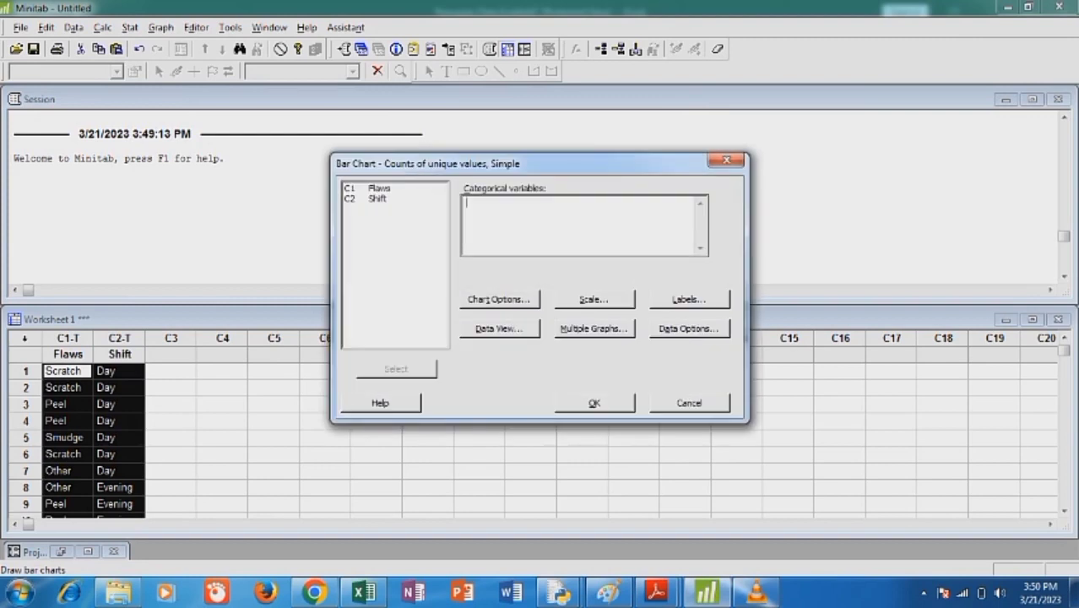
pyautogui.moveTo(379, 189); pyautogui.dragTo(379, 200)
pyautogui.click(396, 369)
pyautogui.press('Return')
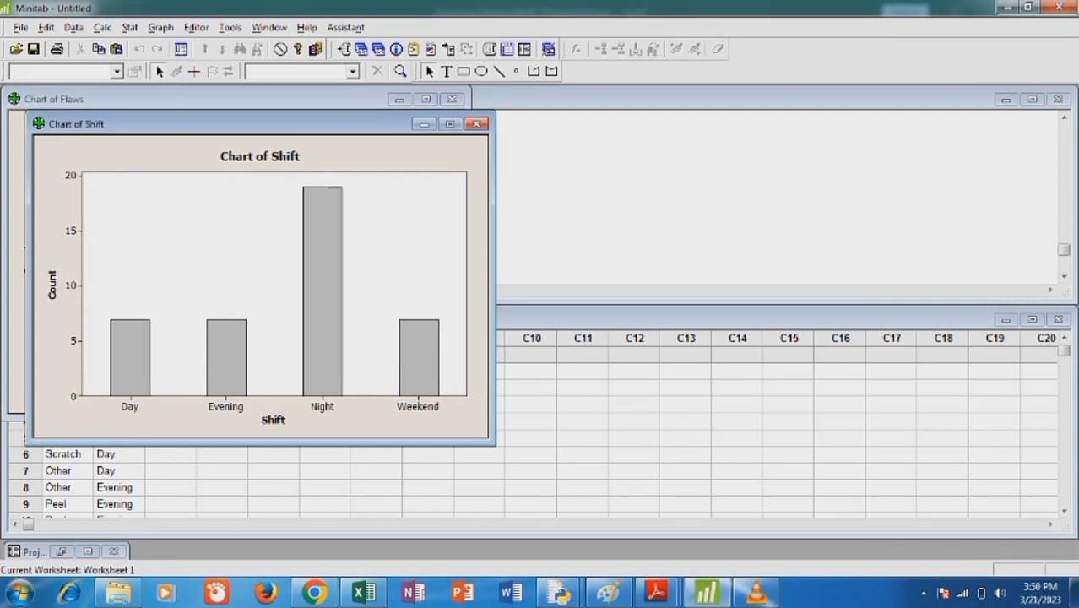
# Move the Shift chart off the Flaws chart, and close the Shift chart without saving it to a separate file
pyautogui.moveTo(254, 124); pyautogui.dragTo(395, 113)
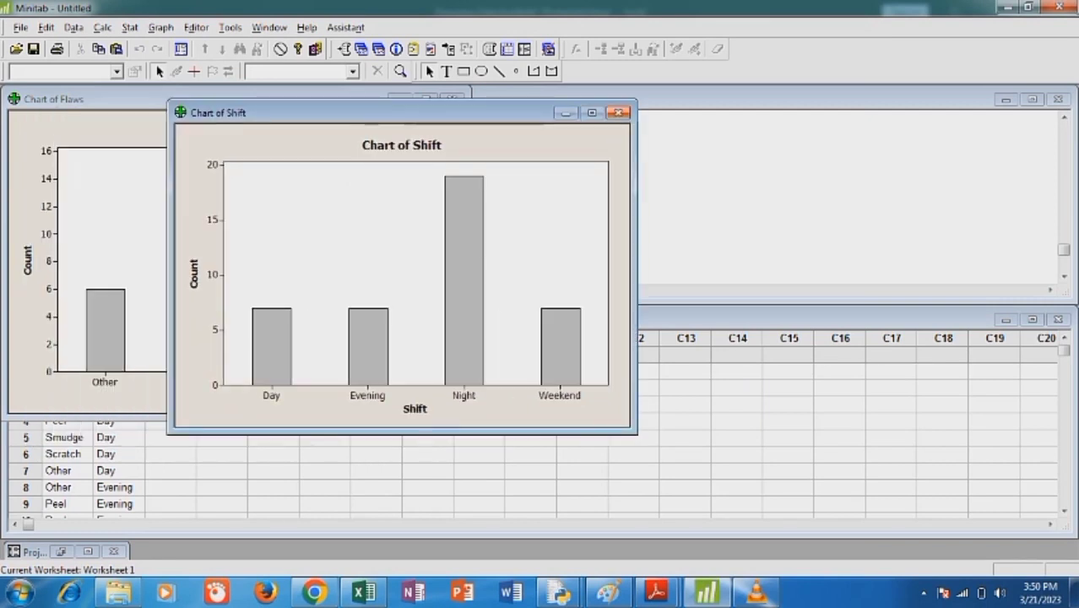
pyautogui.click(618, 112)
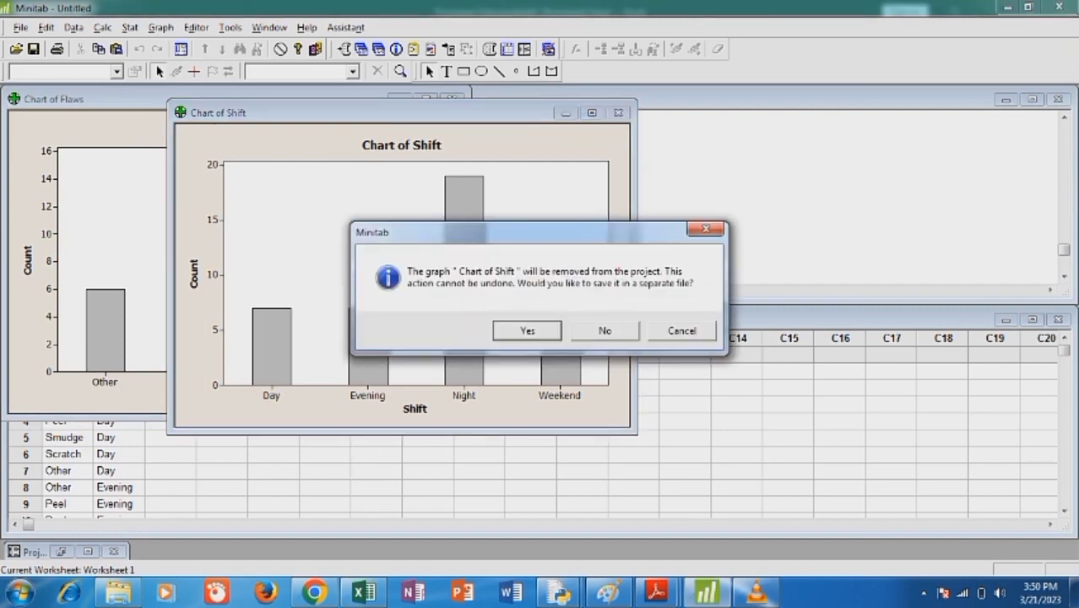
pyautogui.click(604, 330)
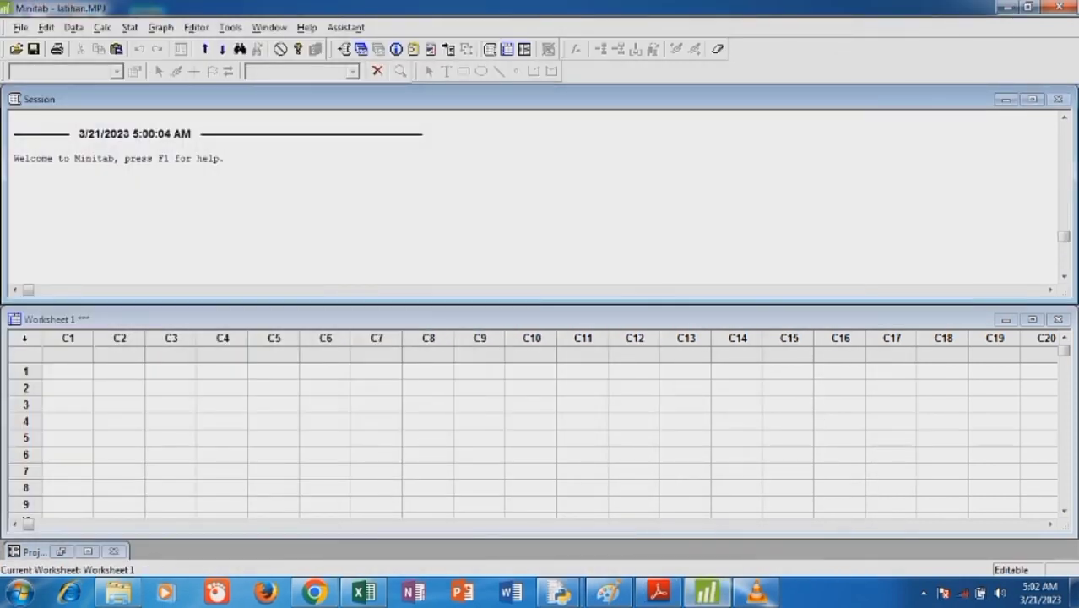
# Copy the count, Preference and Gender table from the Lat1a sheet in Excel into the empty Minitab worksheet, starting at C1
pyautogui.moveTo(364, 593)
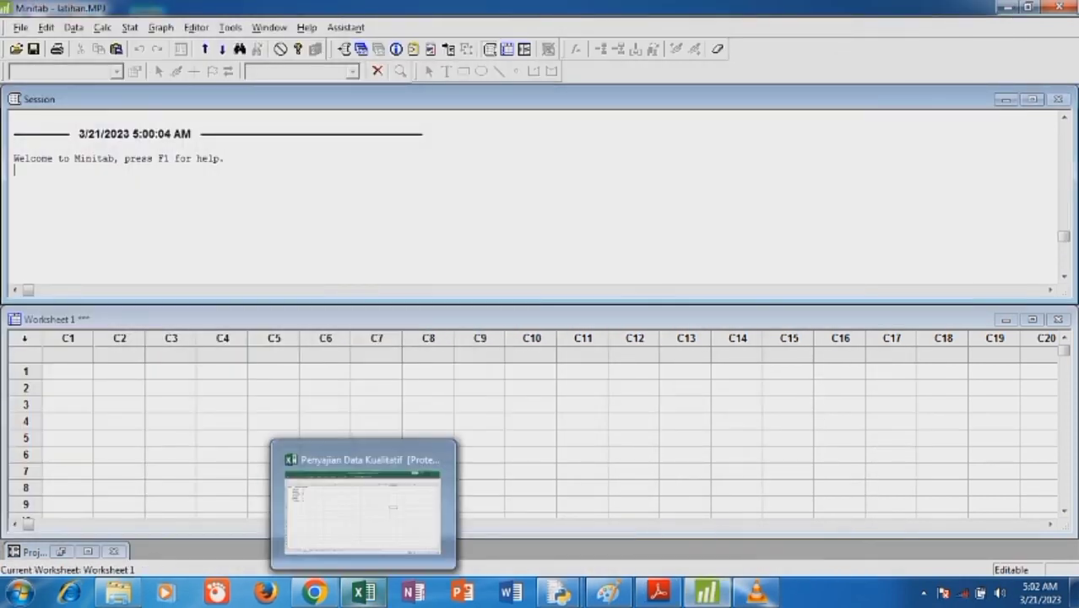
pyautogui.click(363, 506)
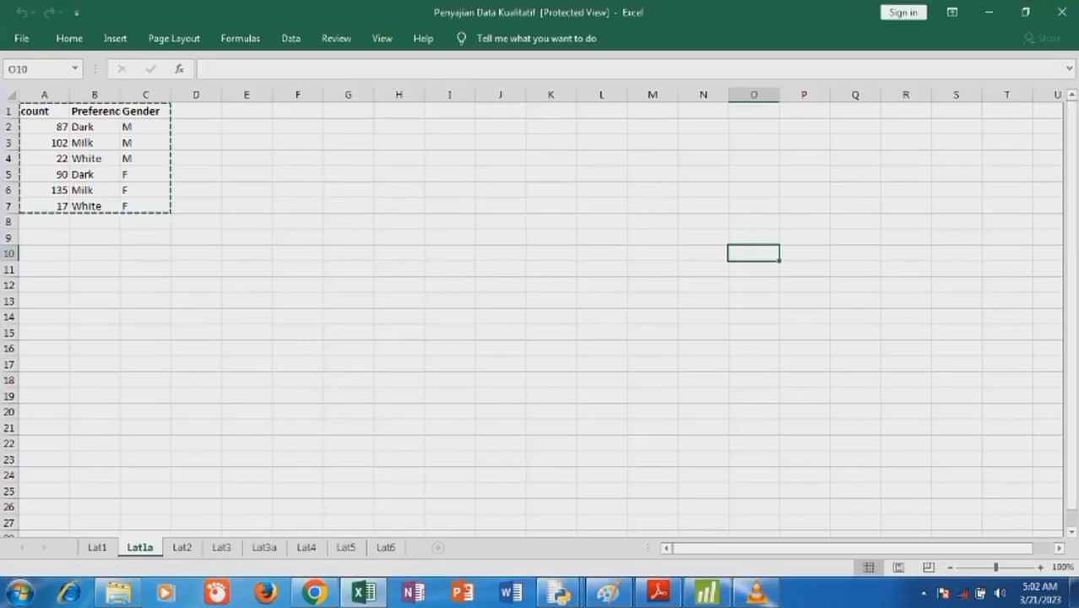
pyautogui.click(94, 142)
pyautogui.hotkey('ctrl', 'a')
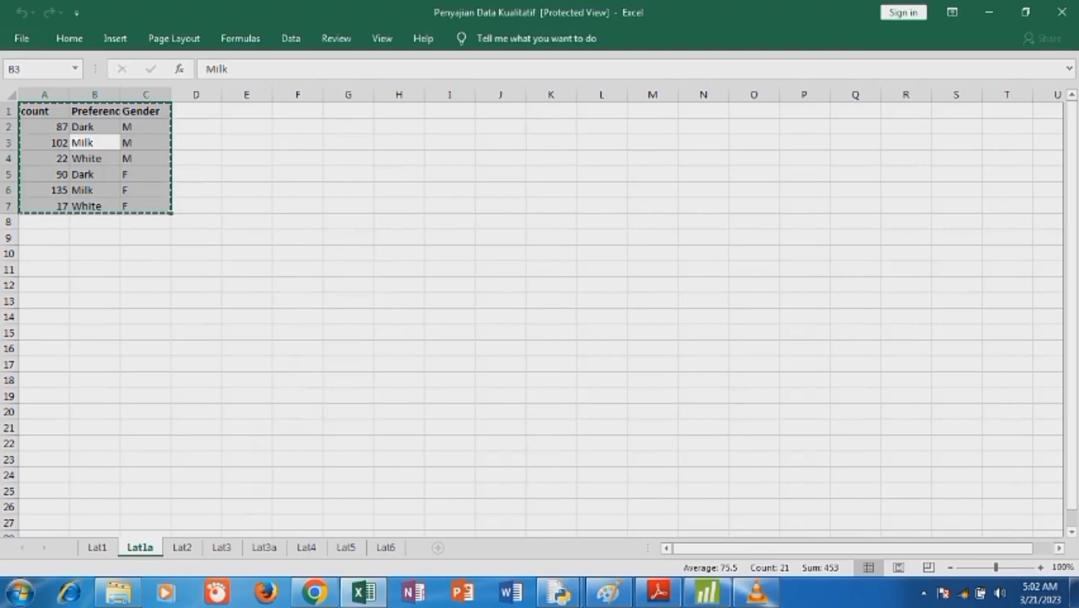
pyautogui.click(707, 591)
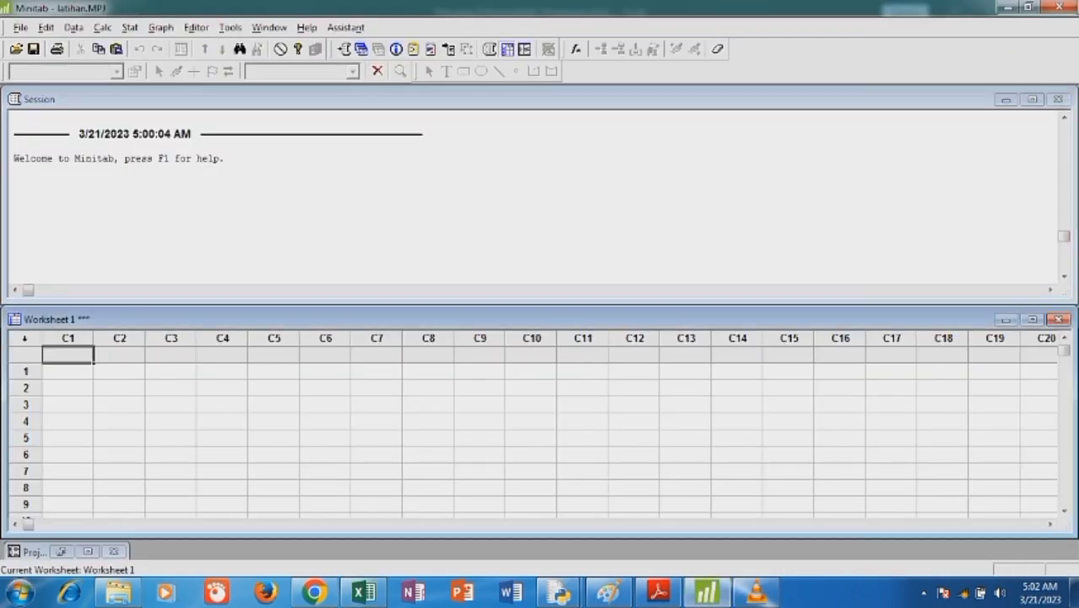
pyautogui.write('count\tPreference\tGender 87\tDark\tM 102\tMilk\tM 22\tWhite\tM 90\tDark\tF 135\tMilk\tF 17\tWhite\tF')
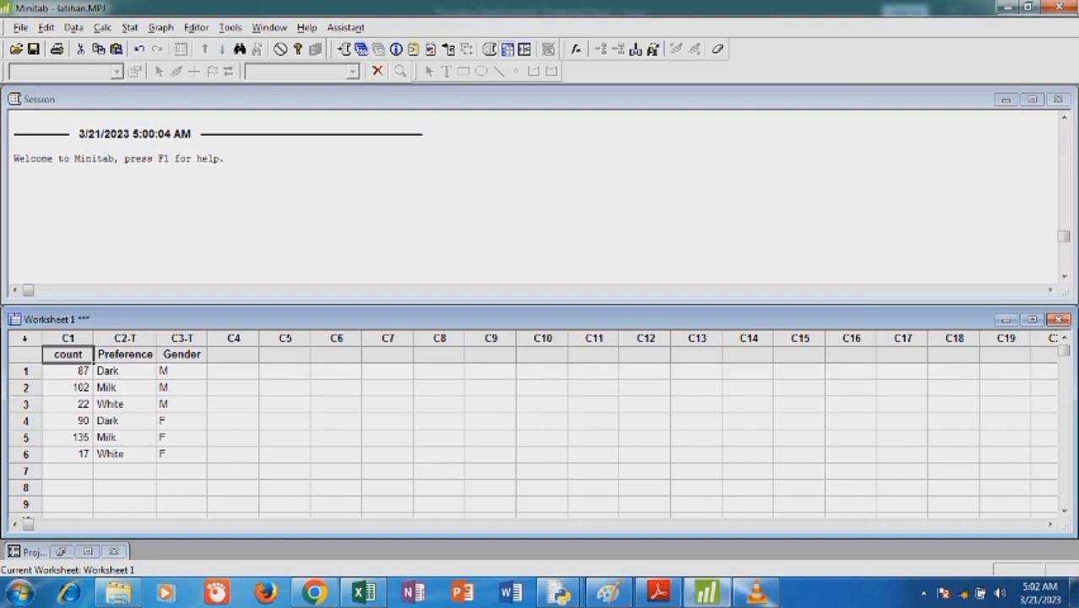
# Start a stacked bar chart whose bars represent values from a table with one column of values
pyautogui.click(160, 27)
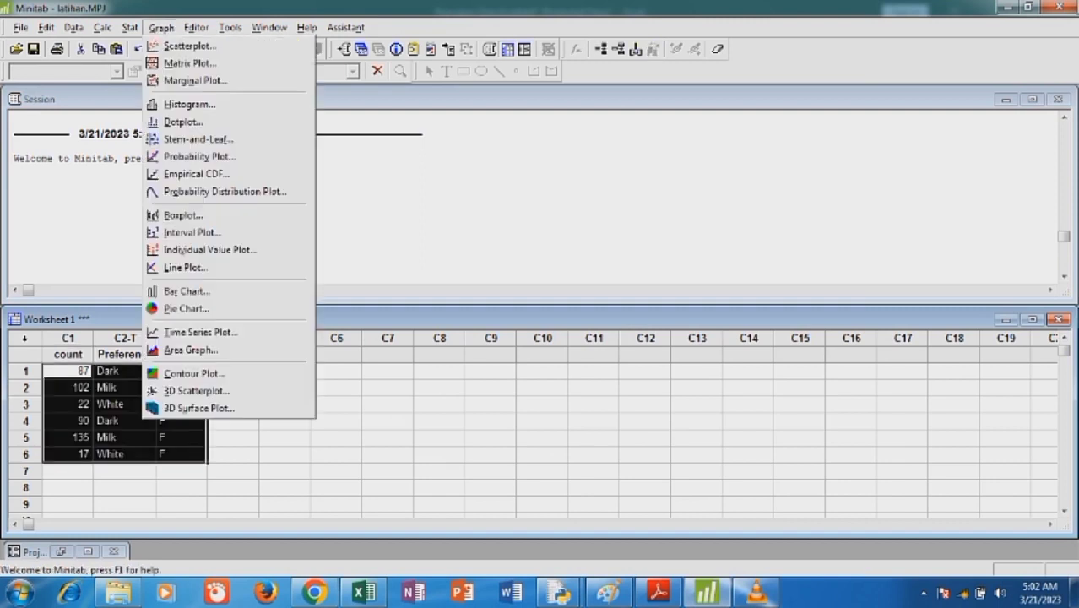
pyautogui.press('Return')
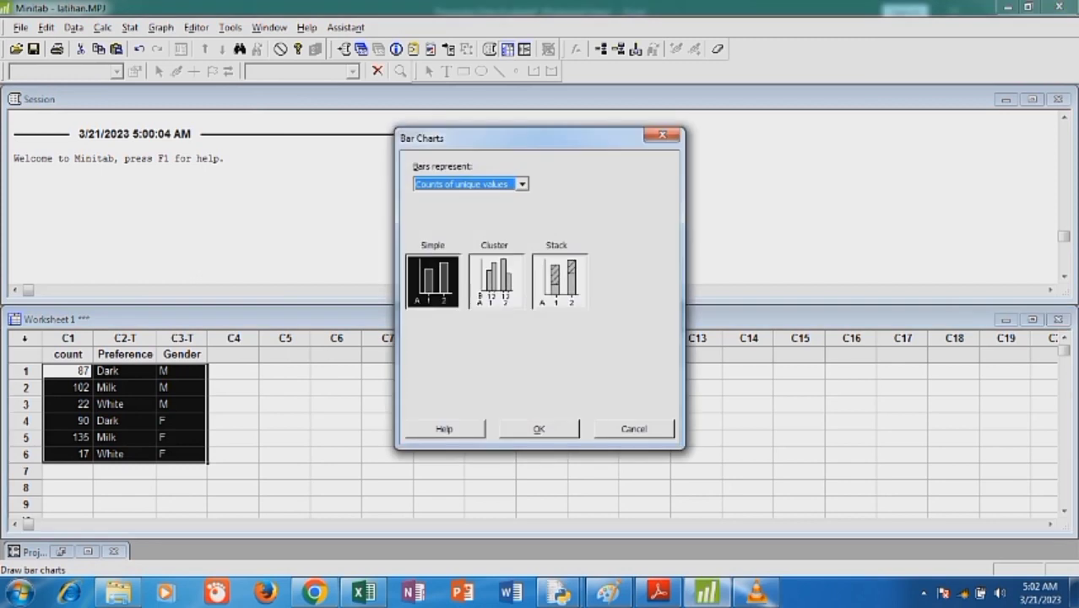
pyautogui.click(522, 184)
pyautogui.click(470, 219)
pyautogui.click(557, 281)
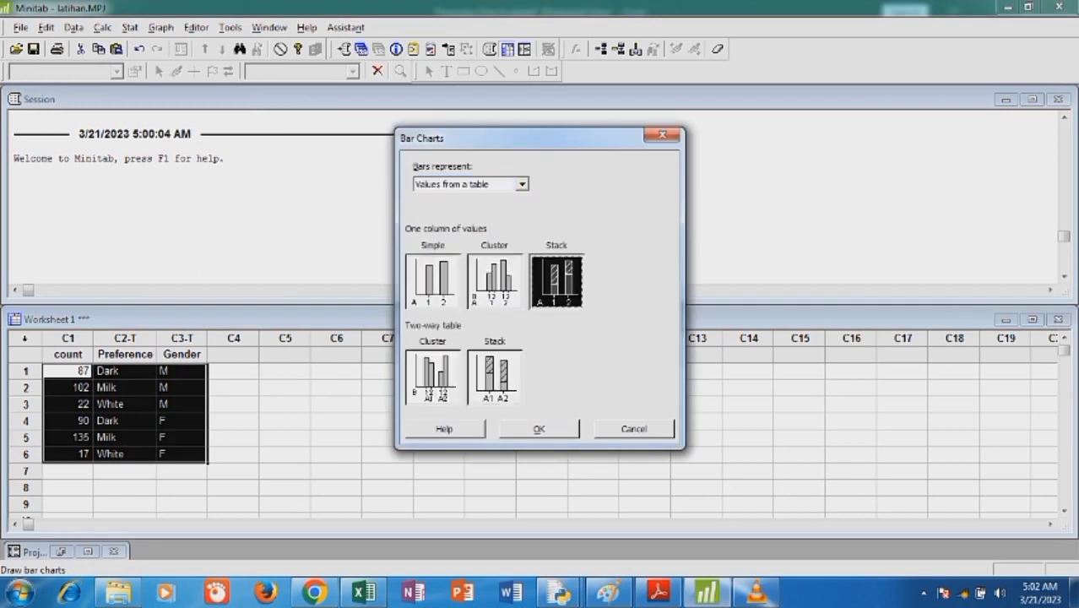
pyautogui.press('Return')
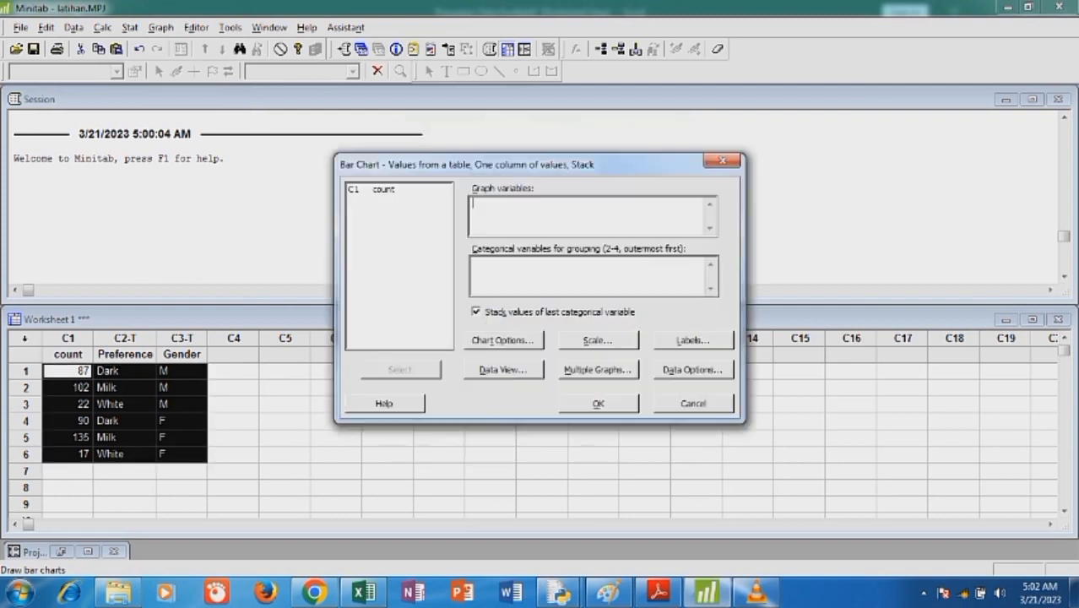
# Create the stacked chart with count as the graph variable and Preference and Gender as the categorical grouping variables
pyautogui.click(384, 189)
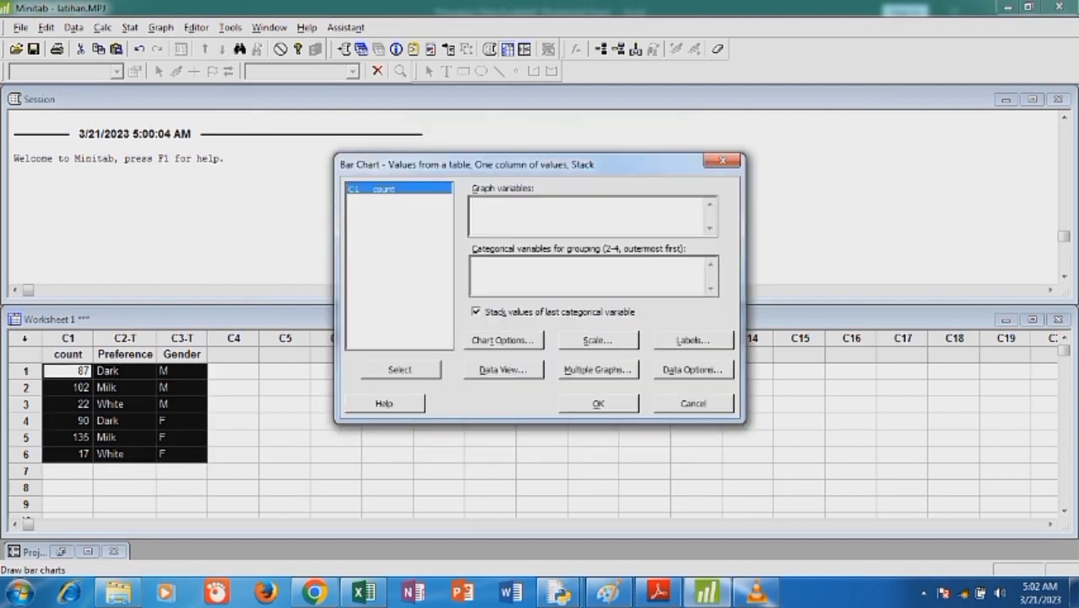
pyautogui.click(476, 205)
pyautogui.click(383, 189)
pyautogui.click(399, 368)
pyautogui.click(506, 269)
pyautogui.moveTo(394, 200); pyautogui.dragTo(390, 210)
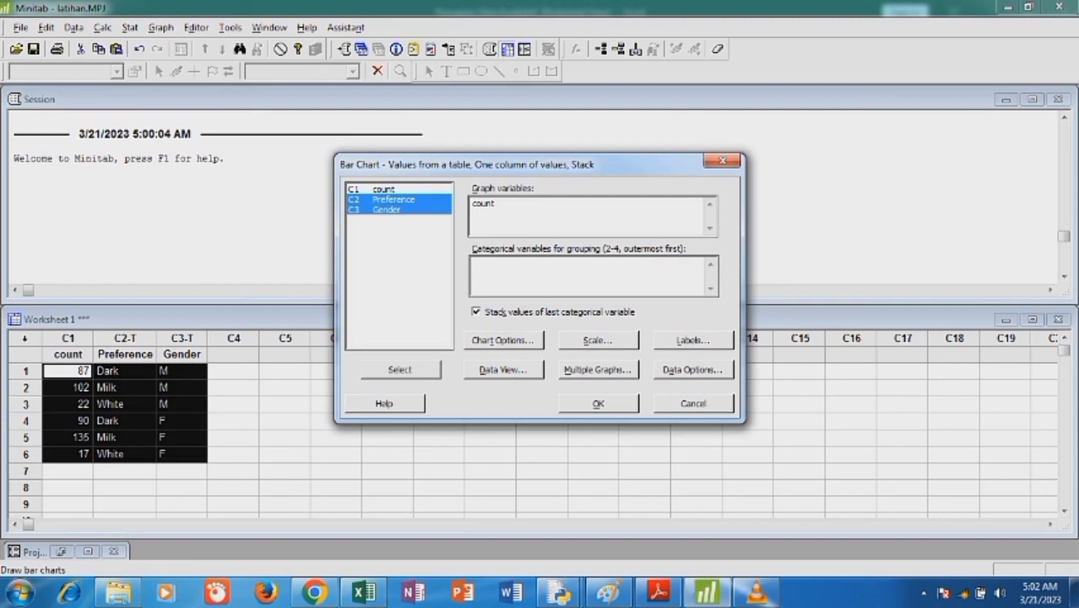
pyautogui.click(399, 369)
pyautogui.click(598, 403)
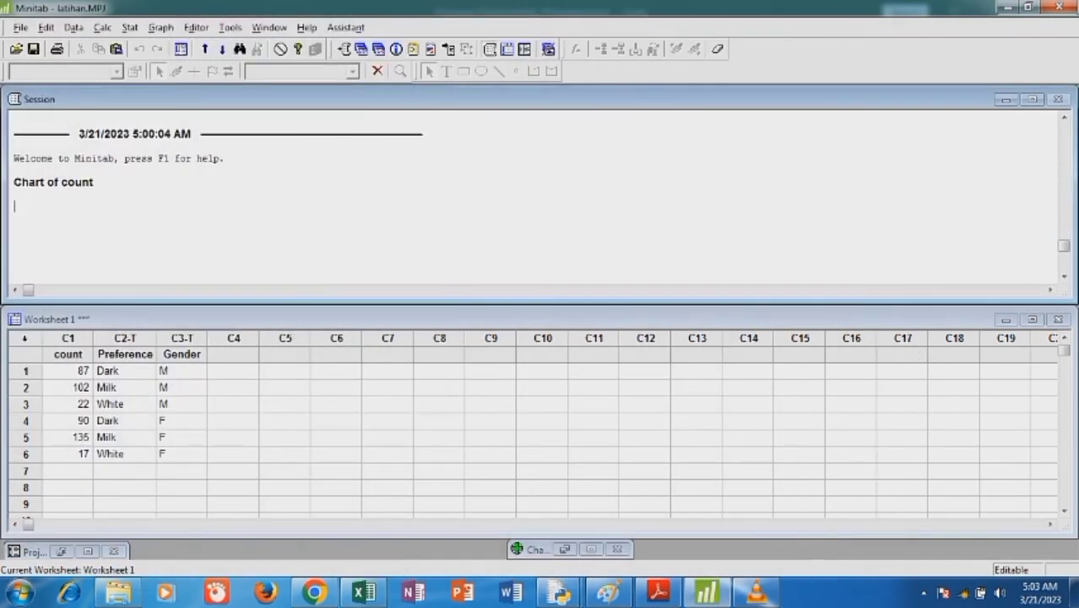
# Start a clustered bar chart whose bars represent values from a table with one column of values
pyautogui.moveTo(68, 371); pyautogui.dragTo(181, 454)
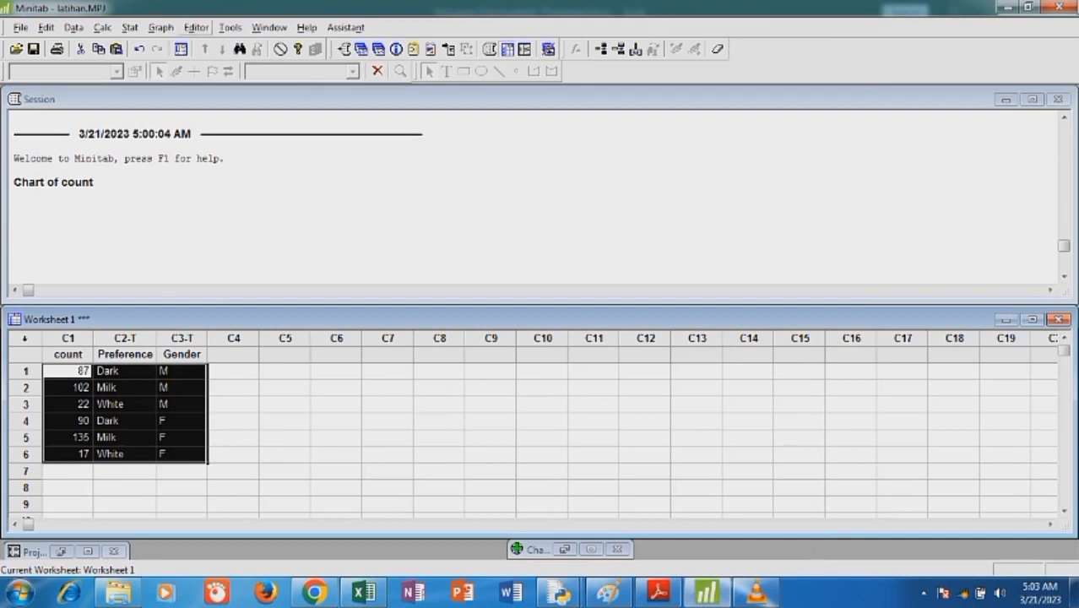
pyautogui.click(160, 27)
pyautogui.click(161, 27)
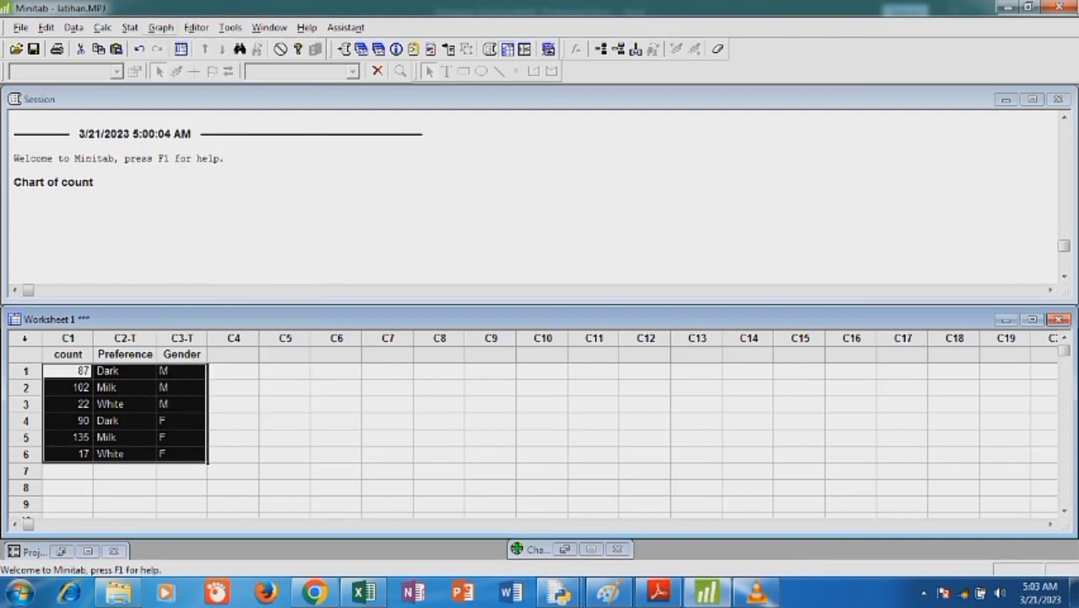
pyautogui.click(160, 27)
pyautogui.click(185, 290)
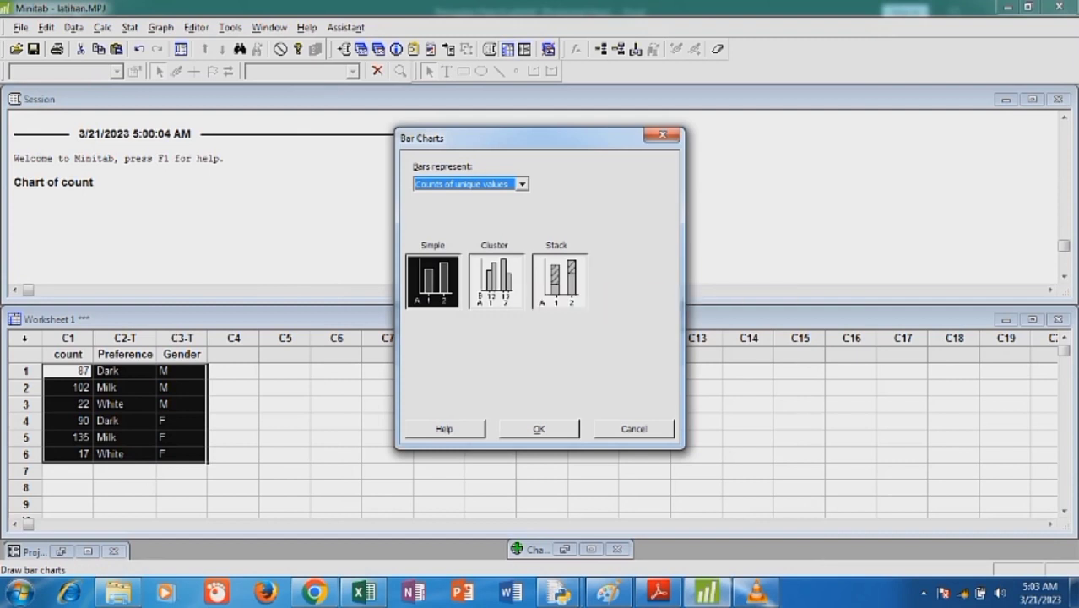
pyautogui.click(522, 184)
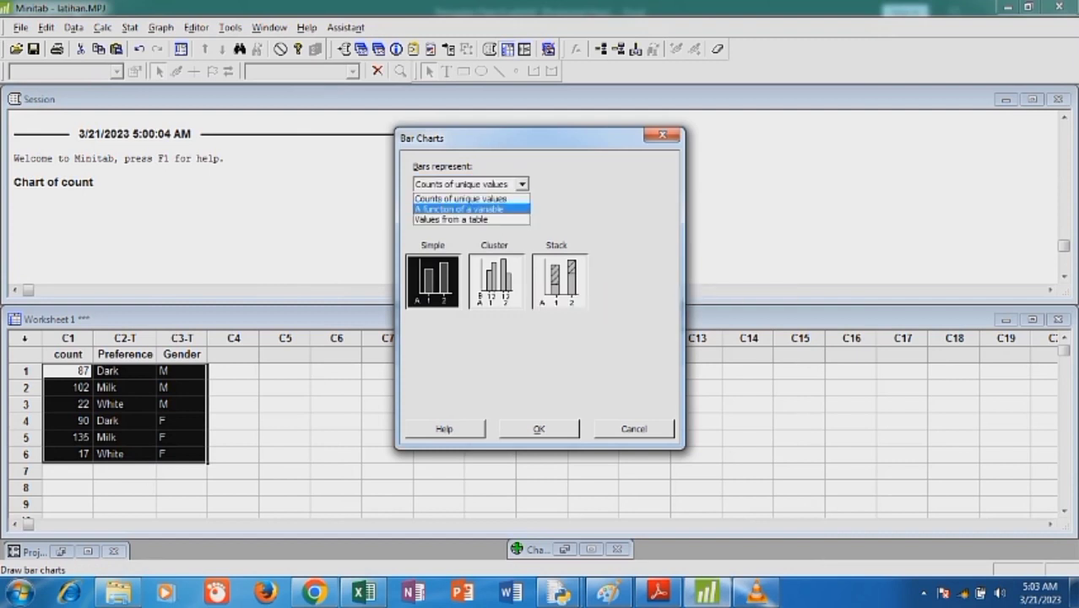
pyautogui.click(471, 219)
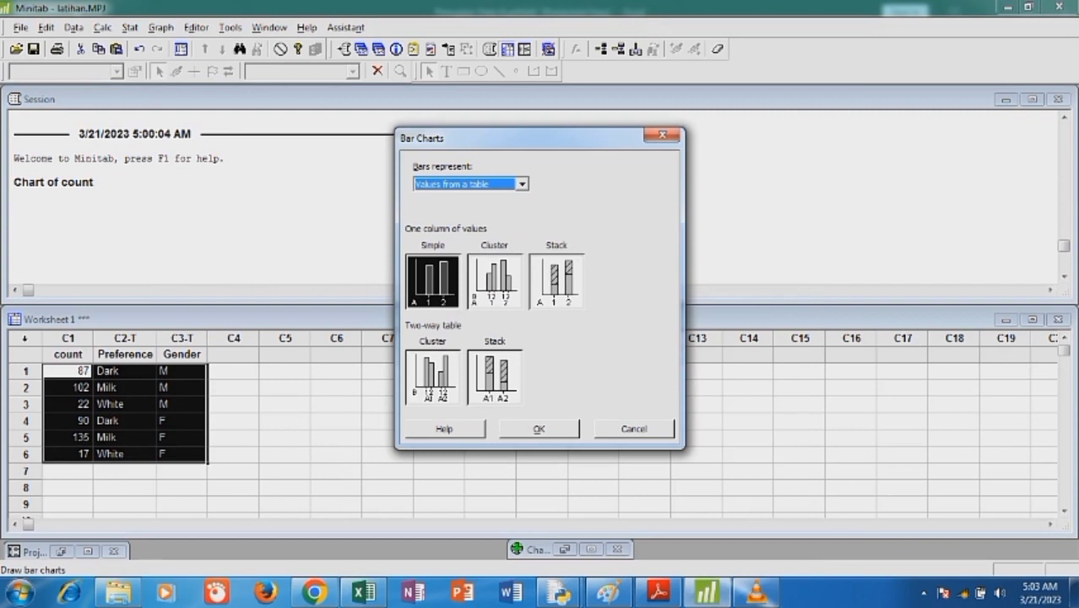
pyautogui.click(495, 281)
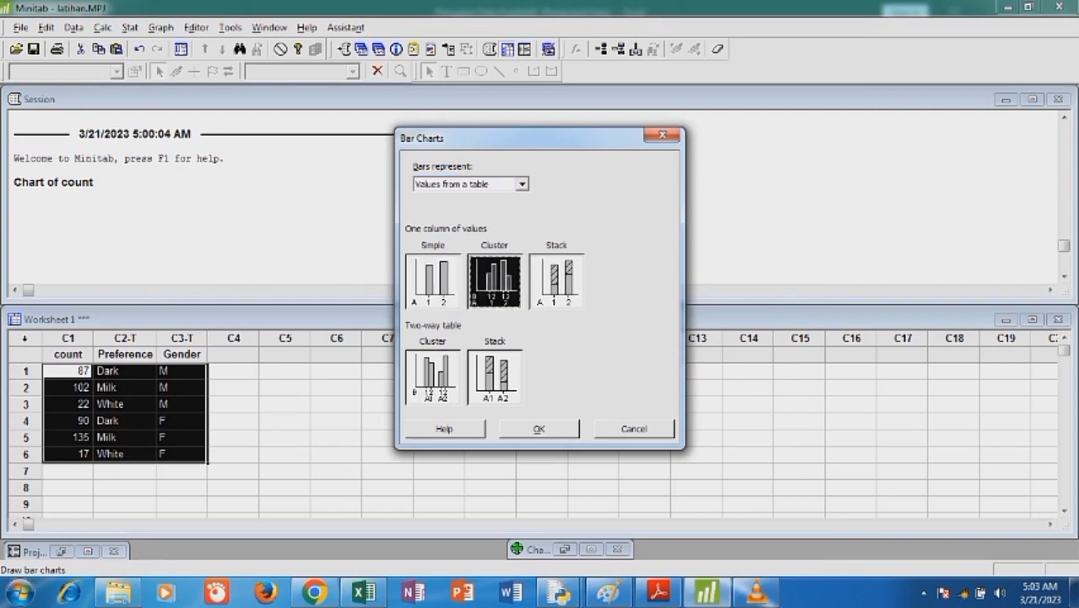
pyautogui.click(539, 429)
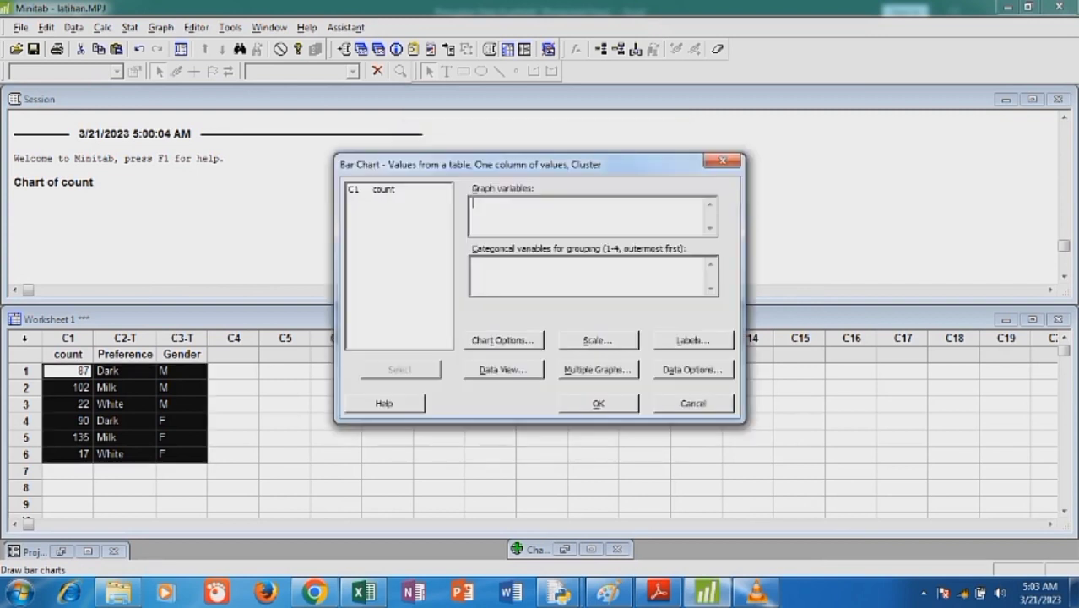
# Create the clustered chart of count grouped by Preference and Gender, and minimize its chart window
pyautogui.click(384, 189)
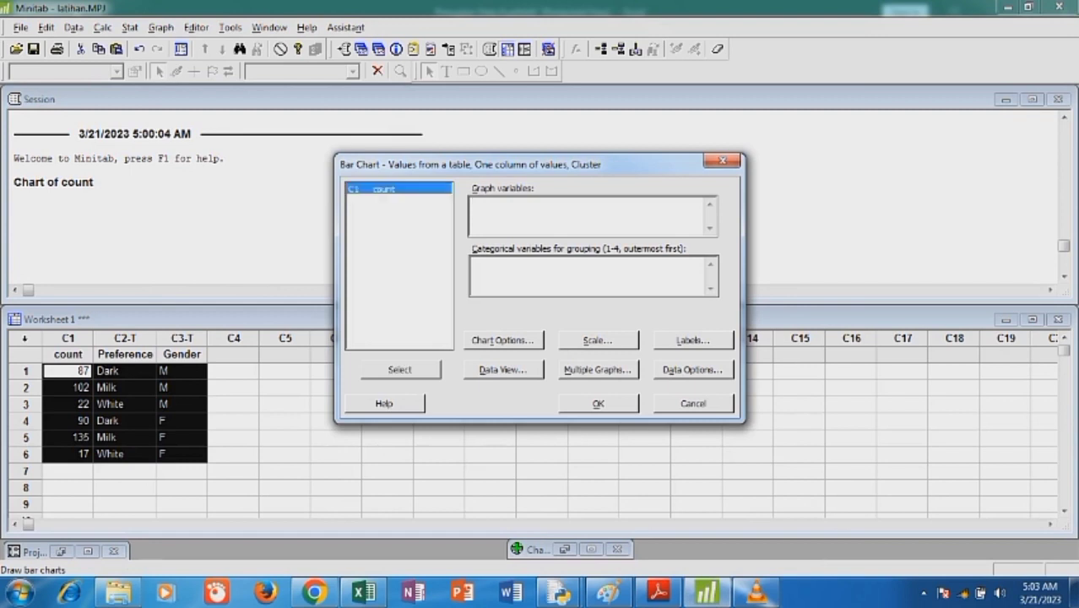
pyautogui.click(400, 370)
pyautogui.click(588, 276)
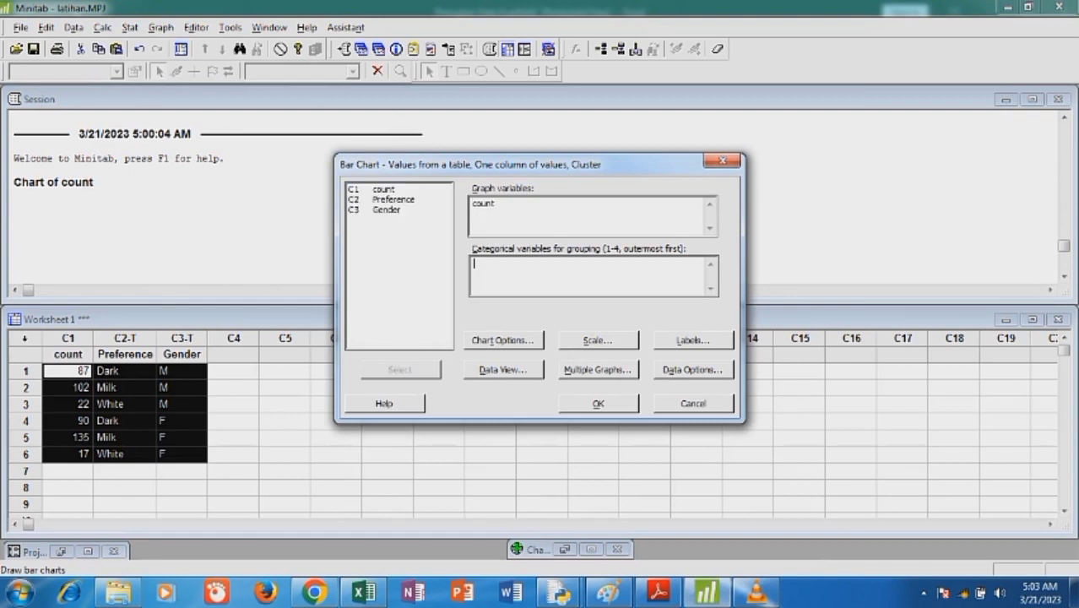
pyautogui.moveTo(394, 199); pyautogui.dragTo(389, 211)
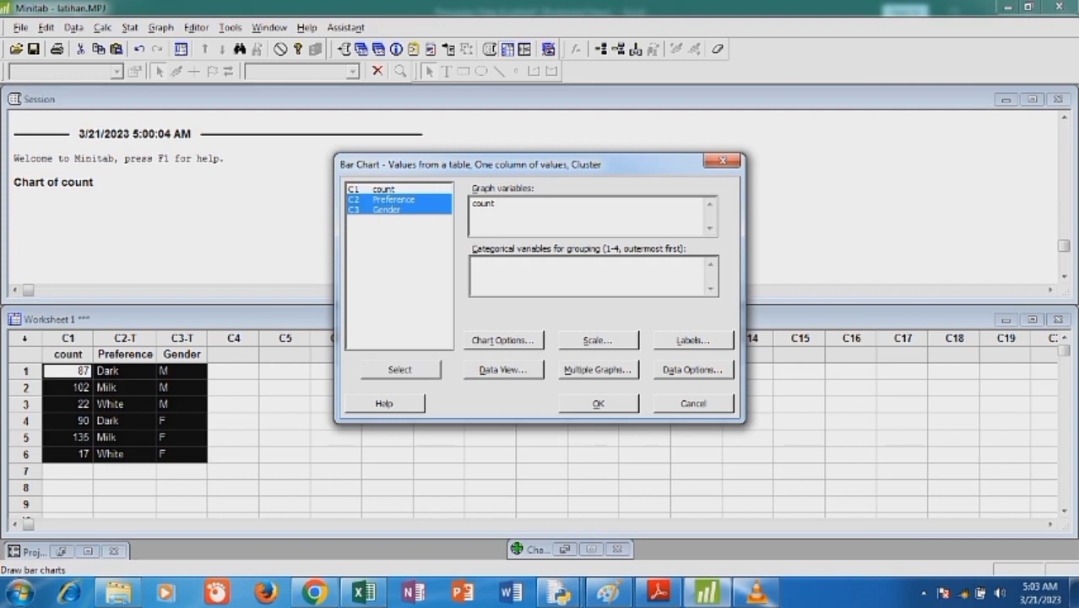
pyautogui.click(400, 370)
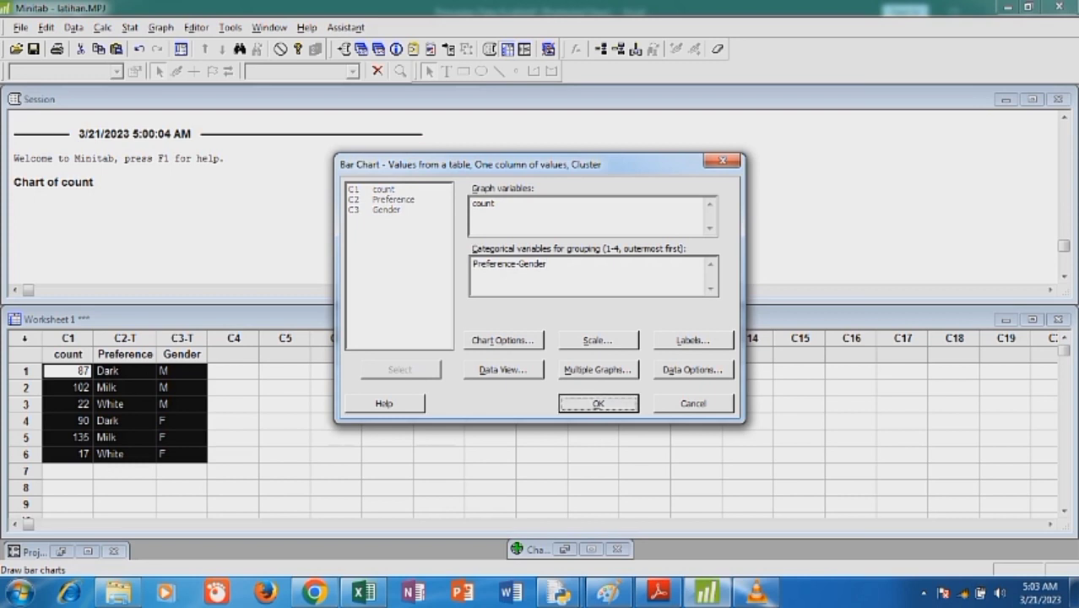
pyautogui.press('Return')
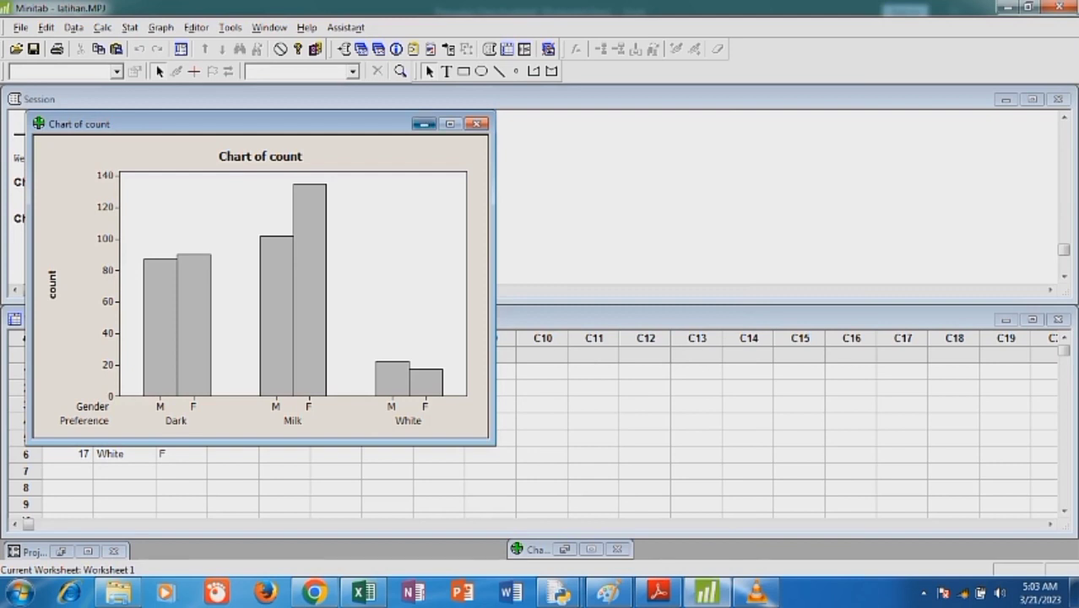
pyautogui.click(424, 124)
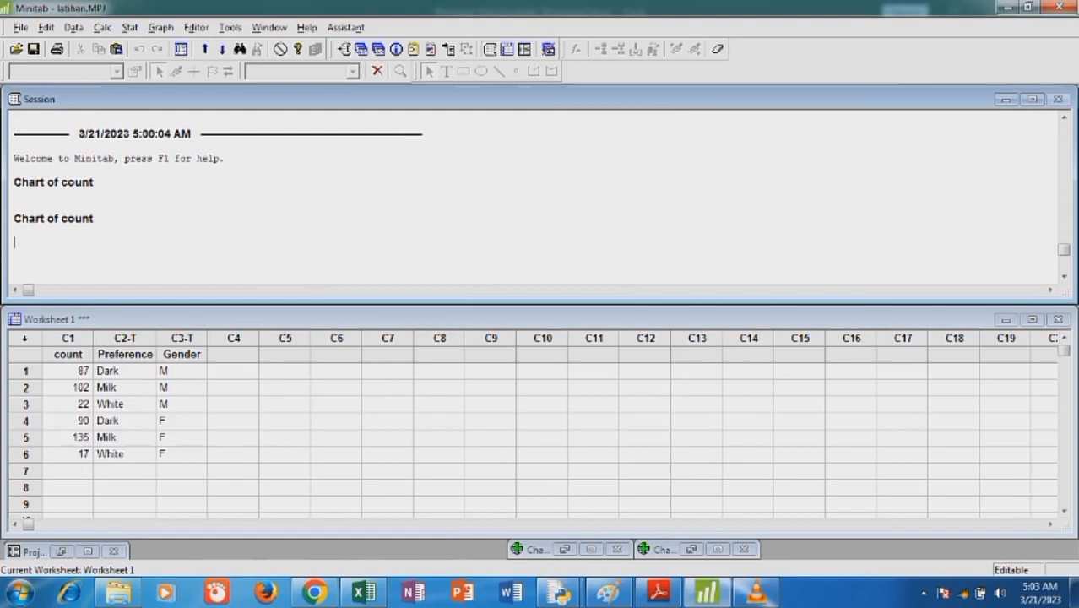
# Copy the whole machine shift table from the Lat2 sheet in Excel into the Minitab worksheet, starting at column C5's name cell
pyautogui.click(364, 592)
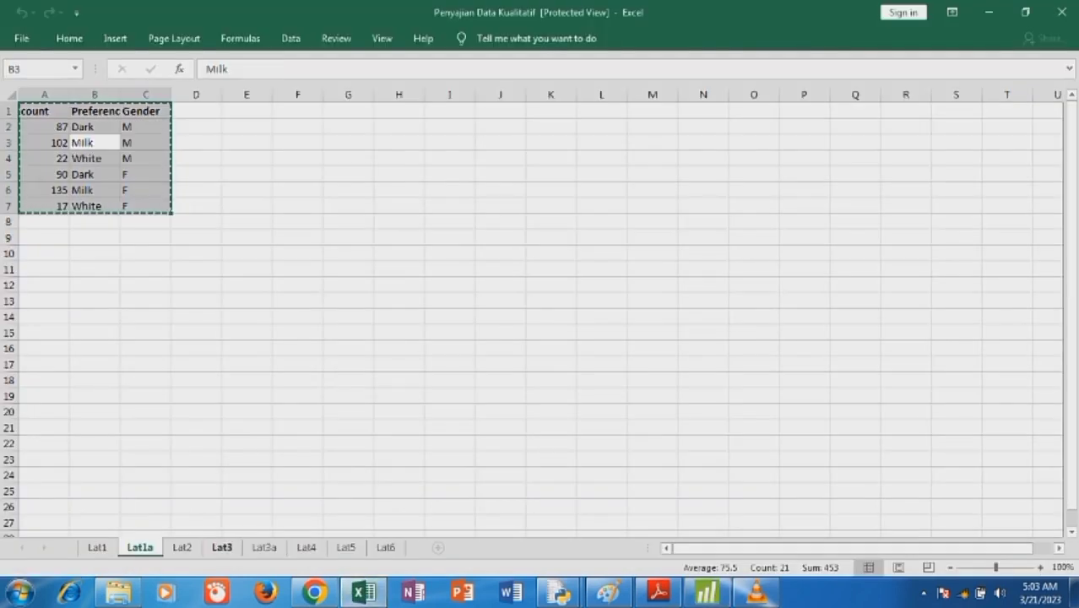
pyautogui.click(182, 547)
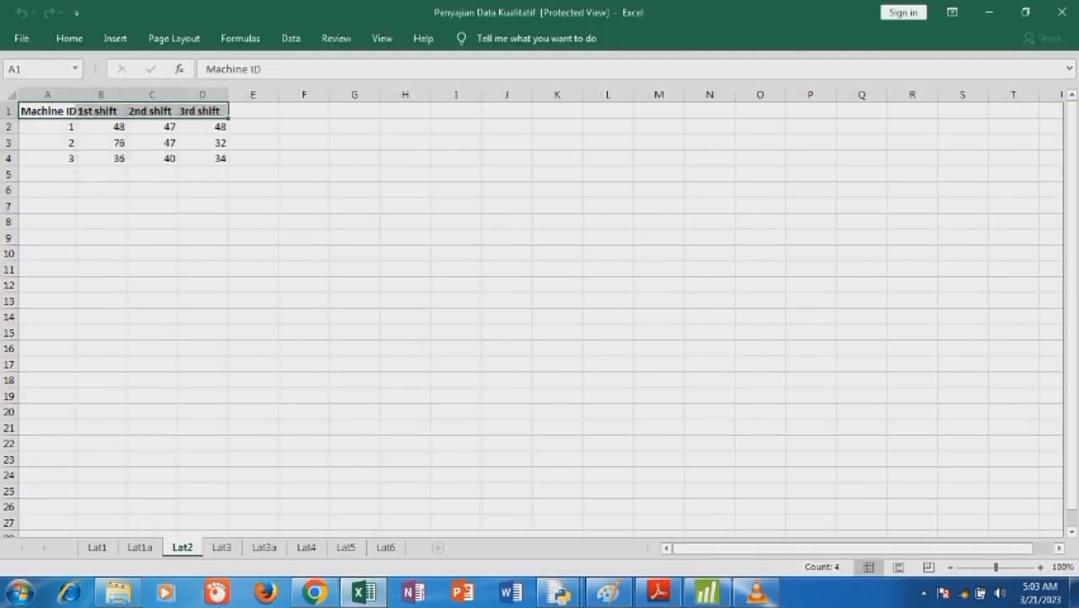
pyautogui.click(152, 158)
pyautogui.hotkey('ctrl', 'a')
pyautogui.hotkey('ctrl', 'c')
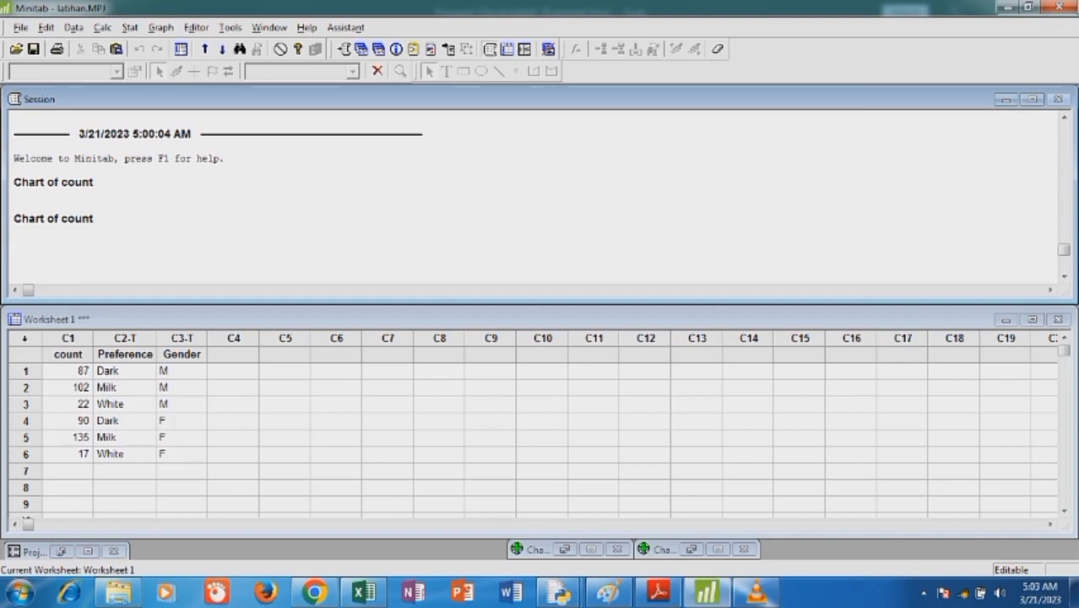
pyautogui.click(284, 355)
pyautogui.hotkey('ctrl', 'v')
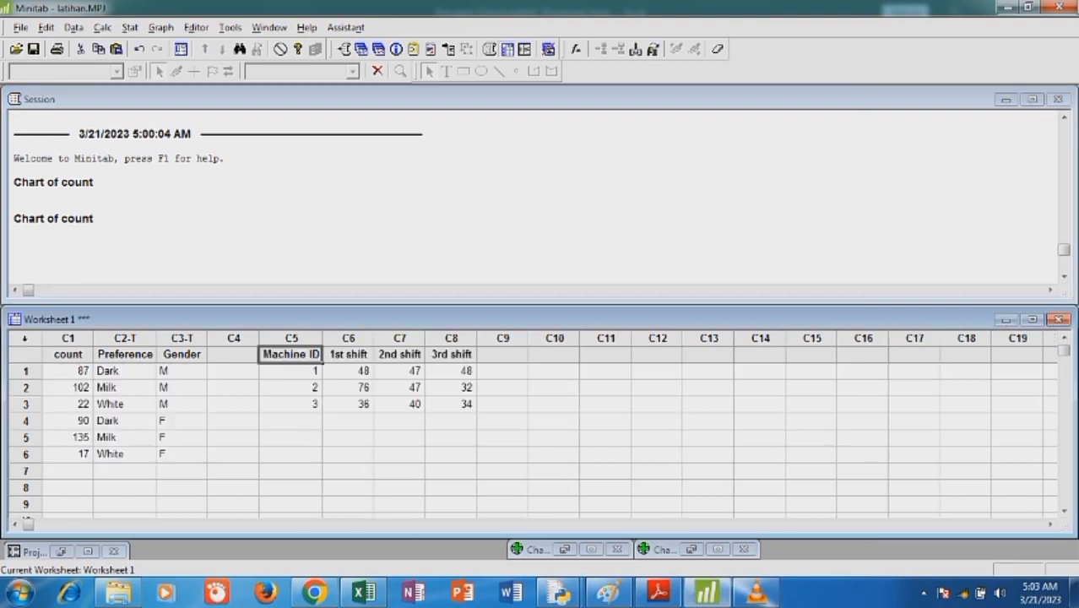
# Start a clustered bar chart for the machine shift data, with bars representing values from a two-way table
pyautogui.moveTo(290, 355); pyautogui.dragTo(473, 407)
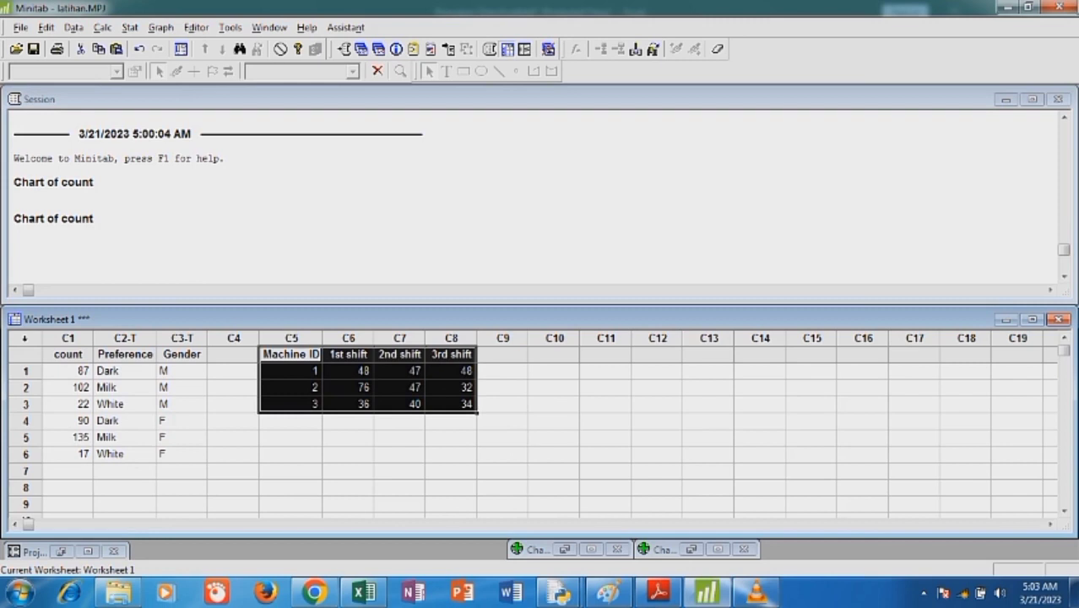
pyautogui.click(160, 27)
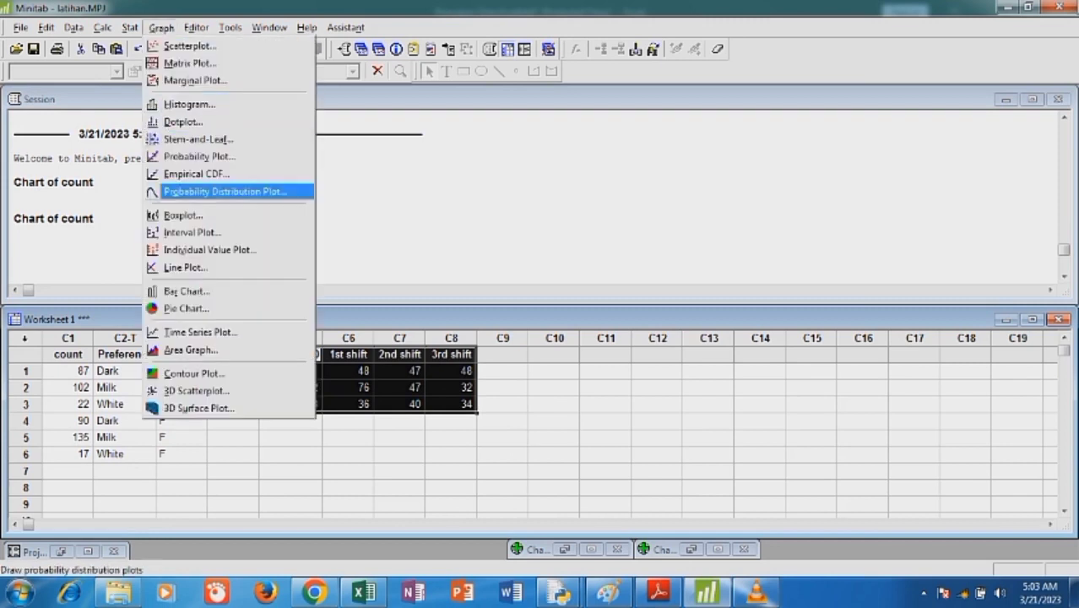
pyautogui.click(186, 291)
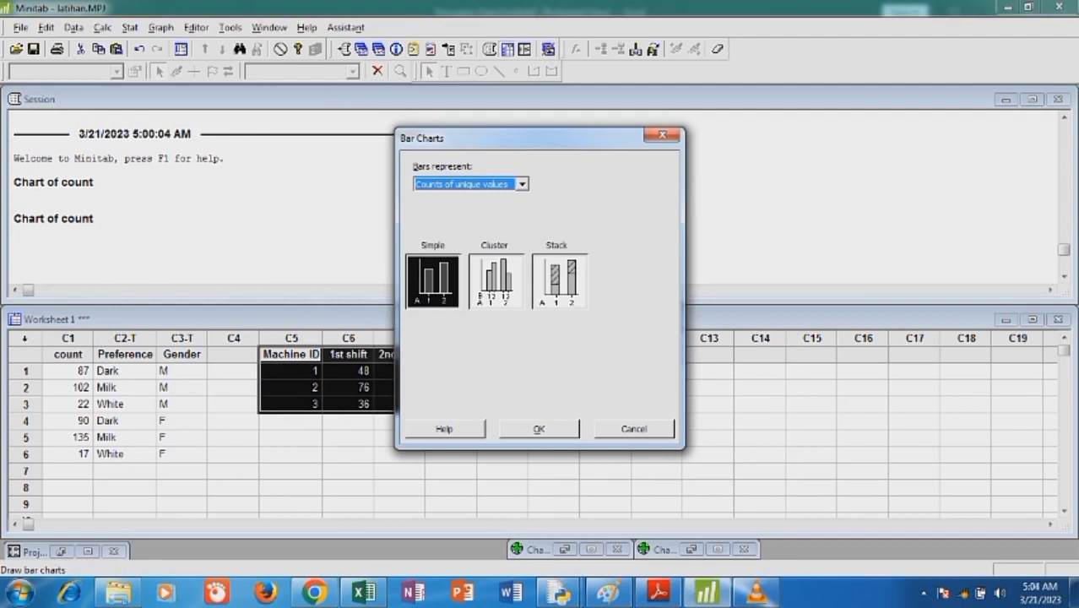
pyautogui.click(522, 184)
pyautogui.click(471, 219)
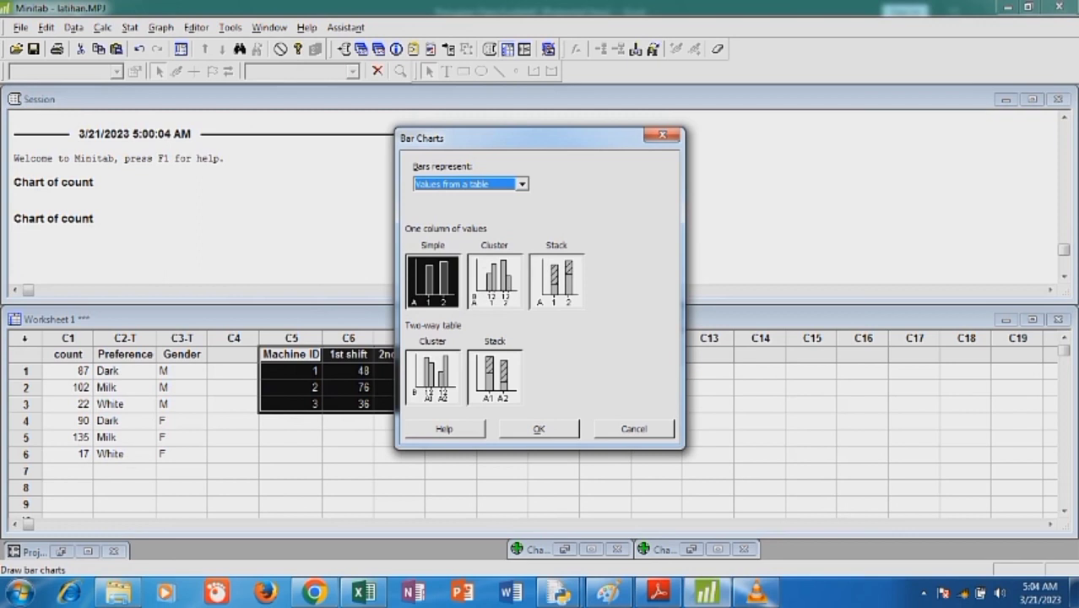
pyautogui.click(433, 377)
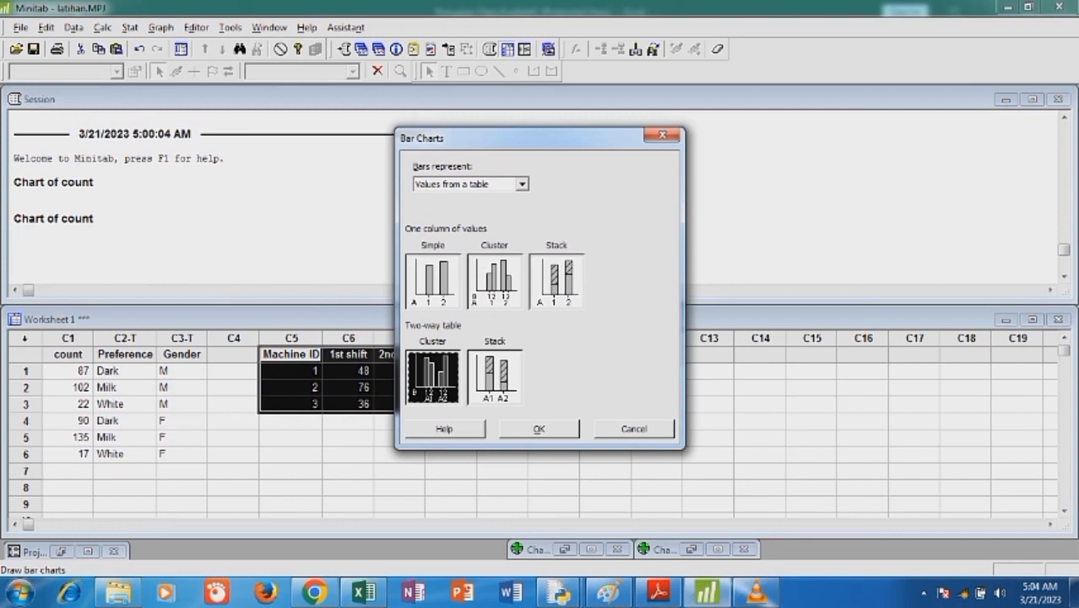
pyautogui.press('Return')
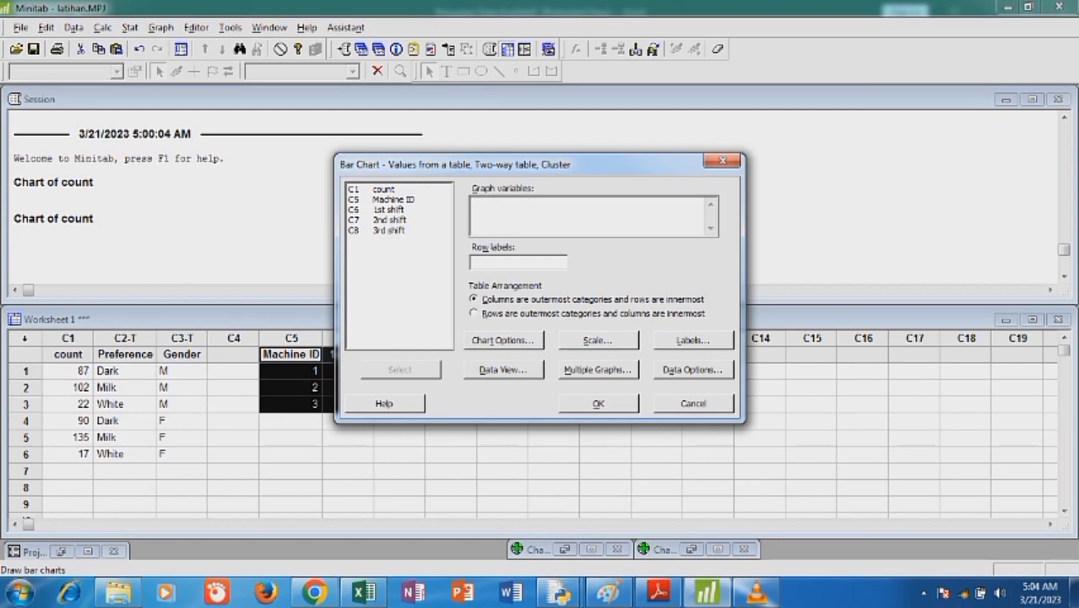
# Create the clustered chart with 1st shift to 3rd shift as graph variables and Machine ID as row labels, and minimize its window
pyautogui.moveTo(389, 209); pyautogui.dragTo(389, 230)
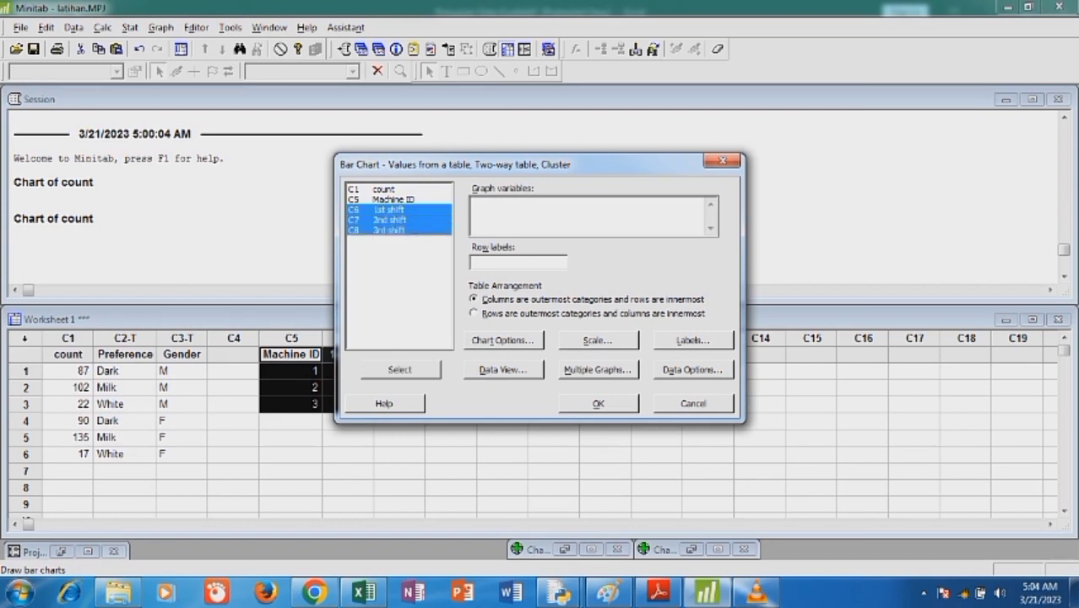
pyautogui.click(400, 369)
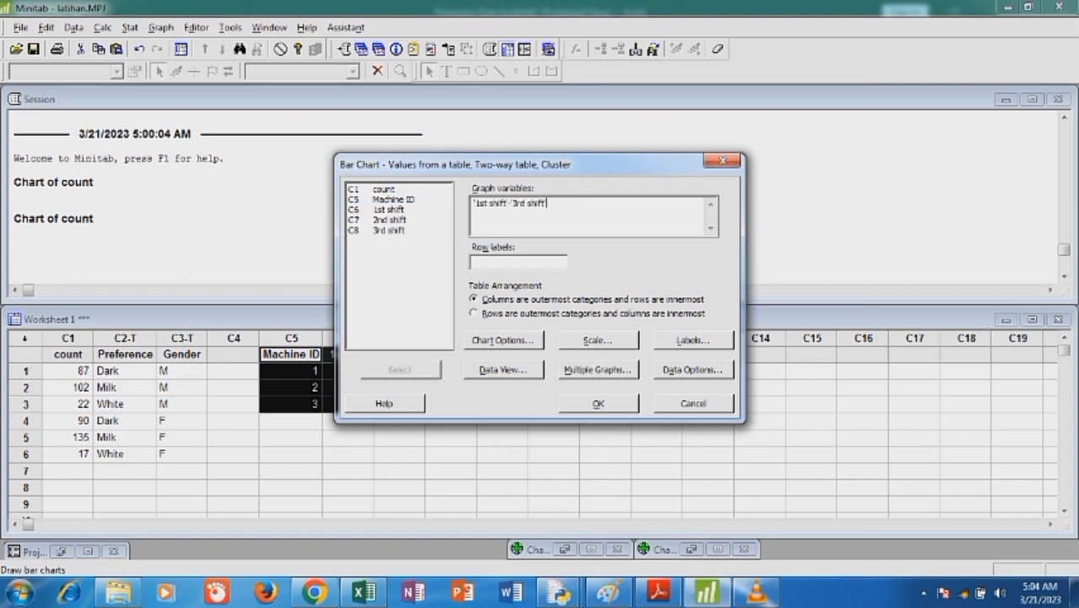
pyautogui.click(517, 263)
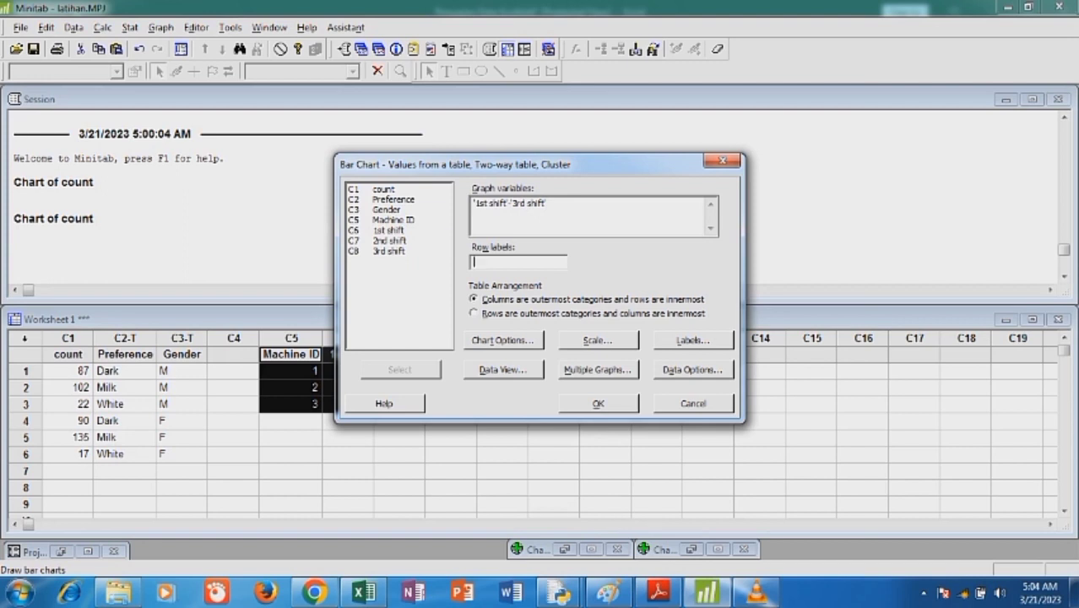
pyautogui.click(393, 220)
pyautogui.click(400, 370)
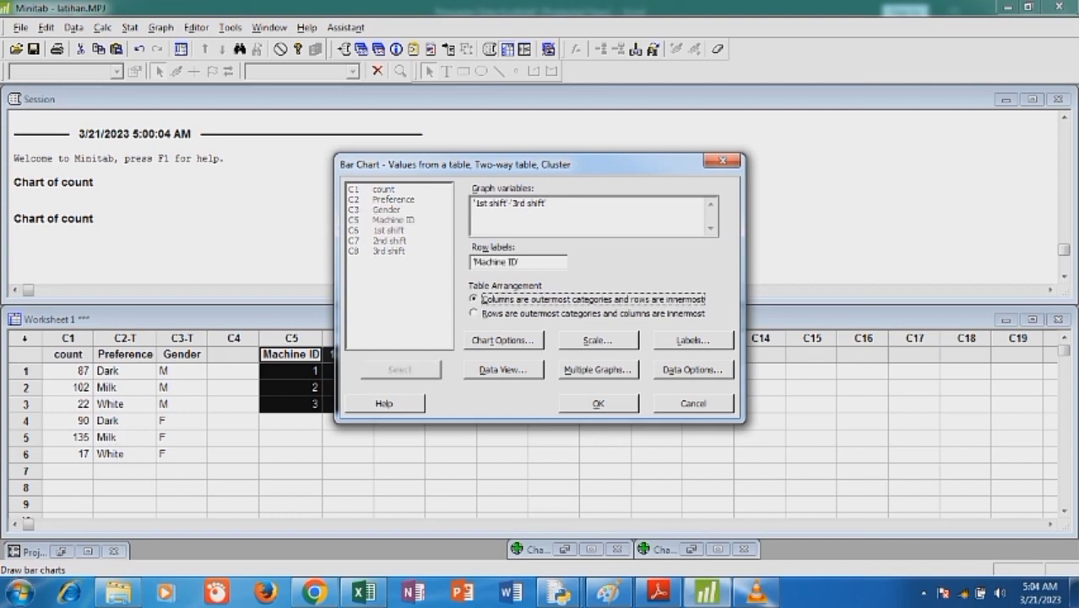
pyautogui.click(597, 402)
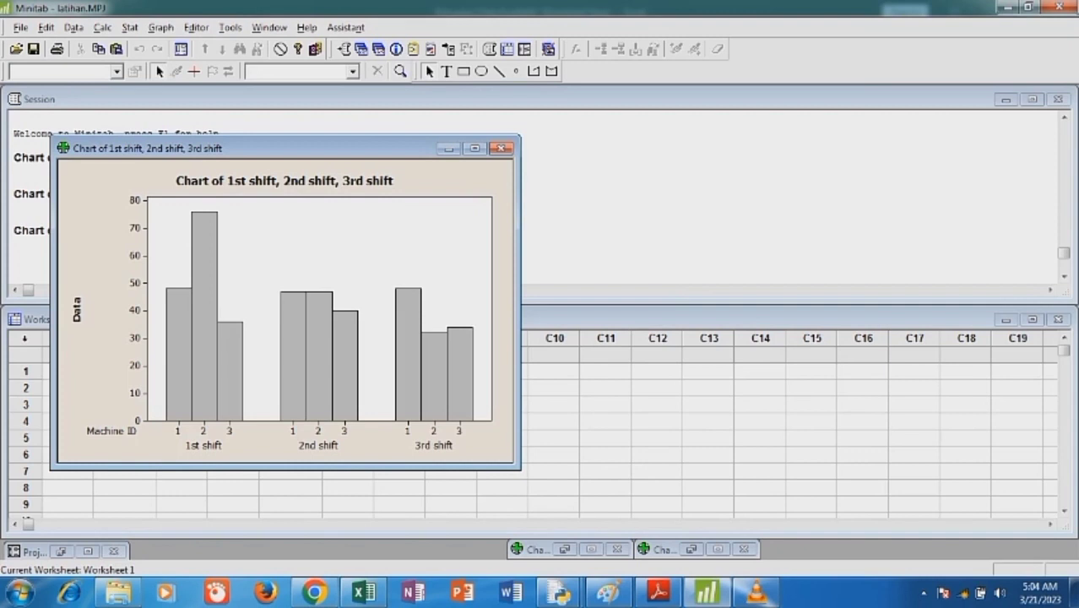
pyautogui.click(449, 149)
pyautogui.moveTo(559, 592)
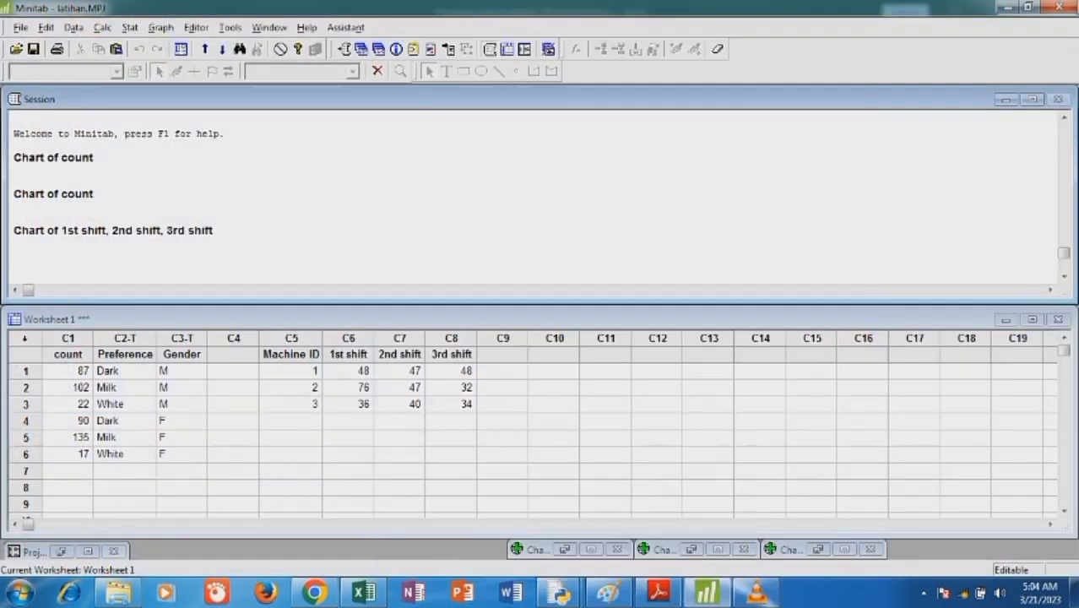
# Start a stacked bar chart for the machine shift data, with bars representing values from a two-way table
pyautogui.moveTo(291, 354); pyautogui.dragTo(477, 412)
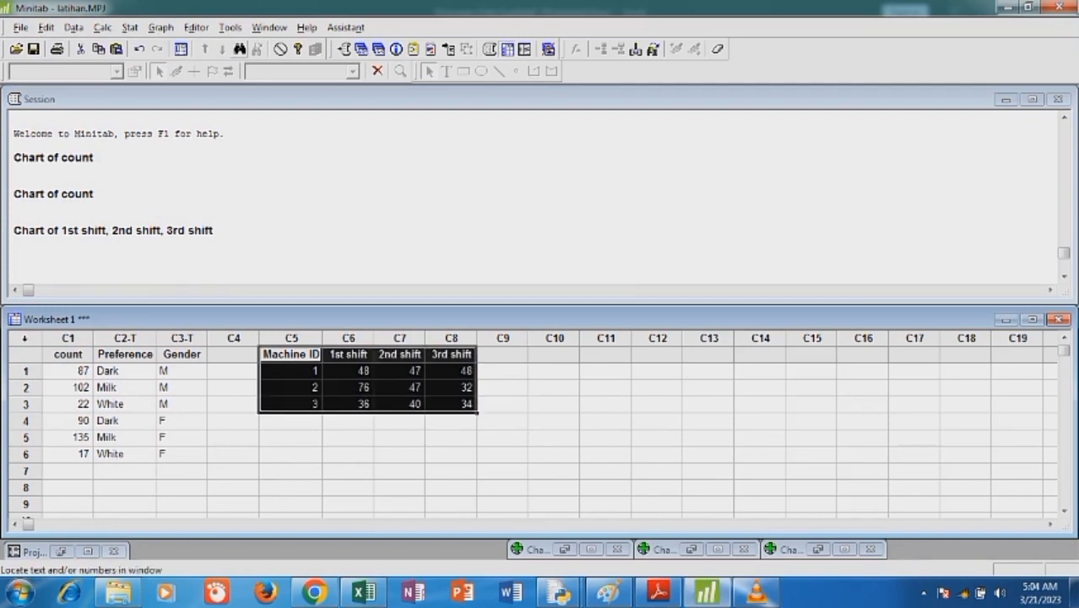
pyautogui.hotkey('alt', 'g')
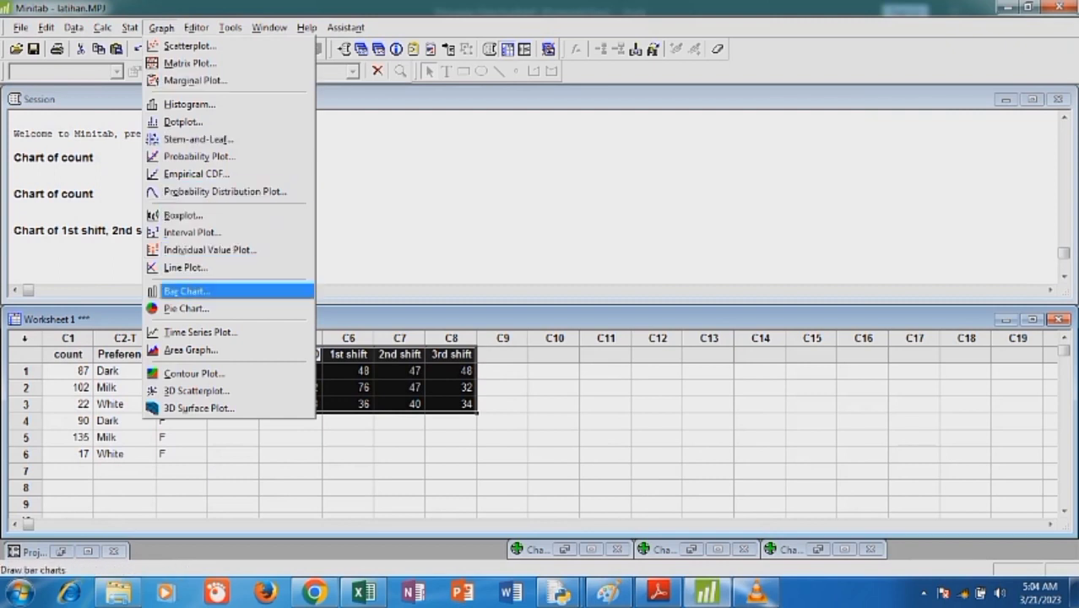
pyautogui.click(187, 291)
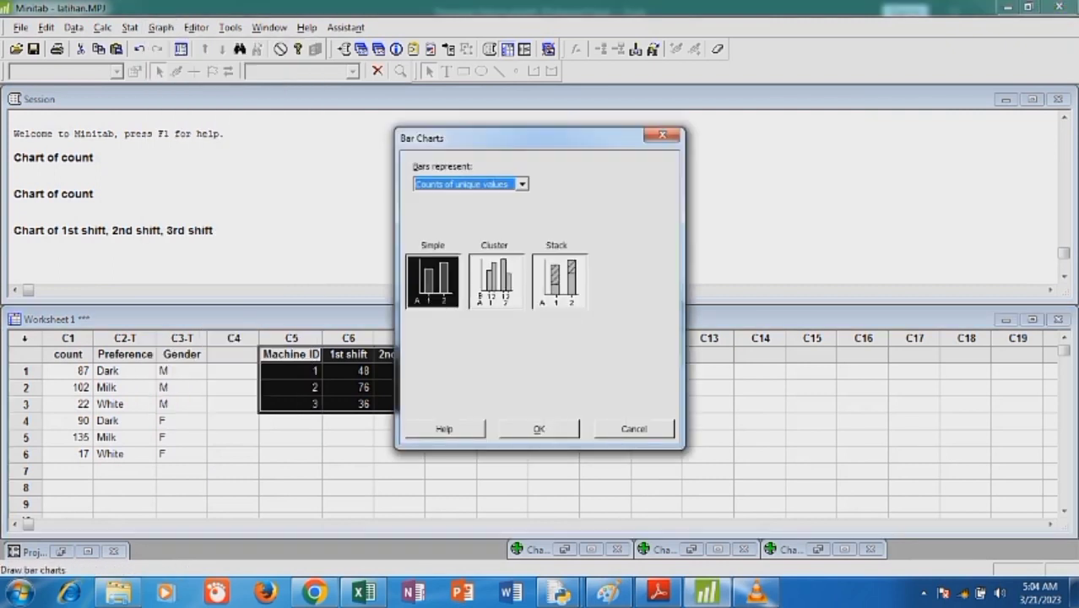
pyautogui.click(522, 184)
pyautogui.click(456, 220)
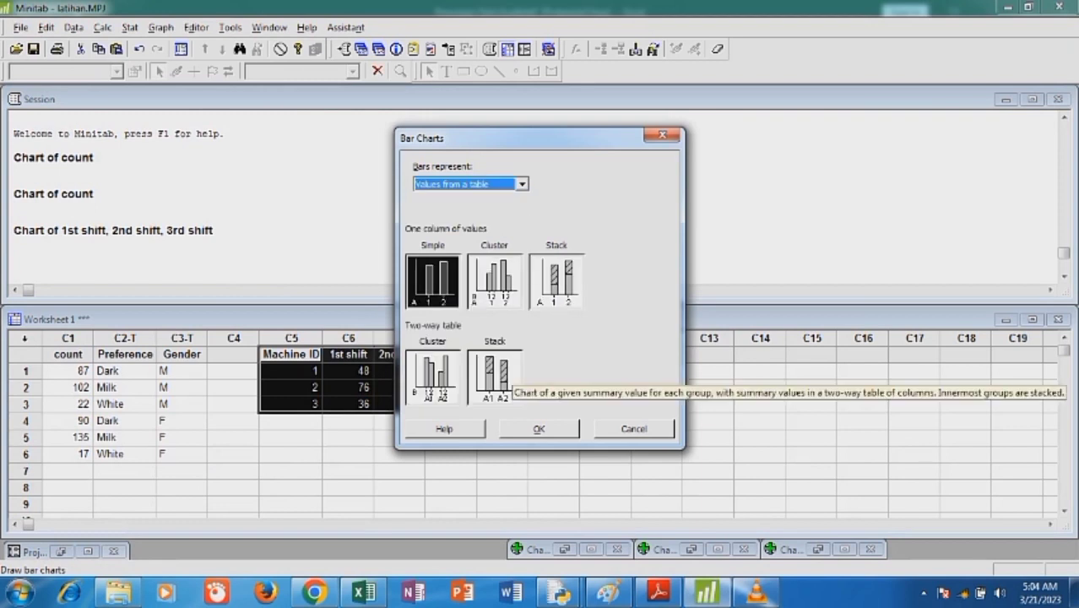
pyautogui.click(495, 375)
pyautogui.click(539, 428)
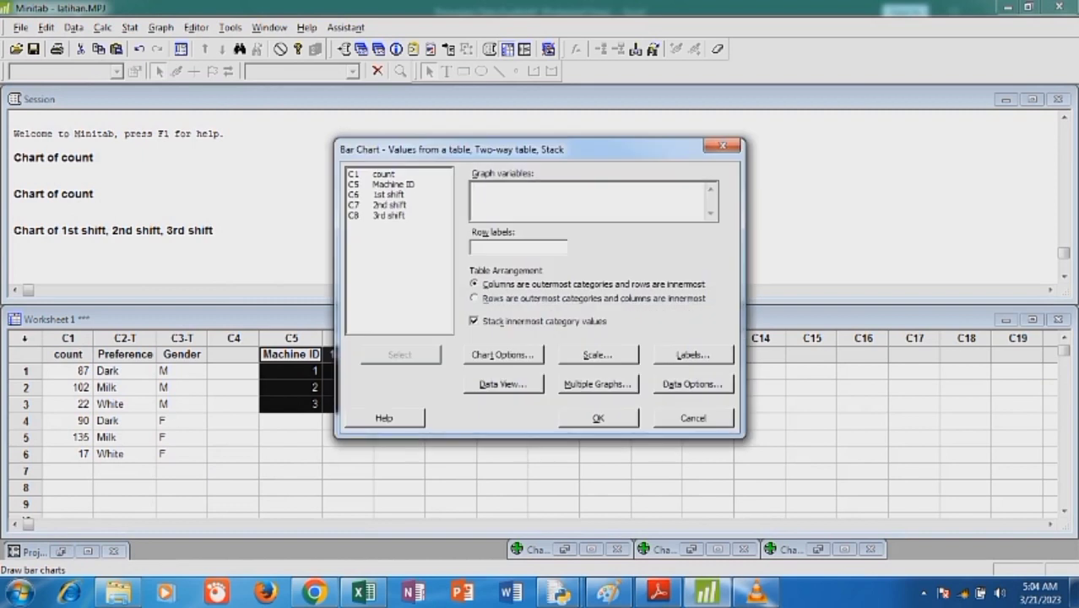
# Create the stacked chart with 1st shift to 3rd shift as graph variables and Machine ID as row labels, and minimize its window
pyautogui.click(389, 195)
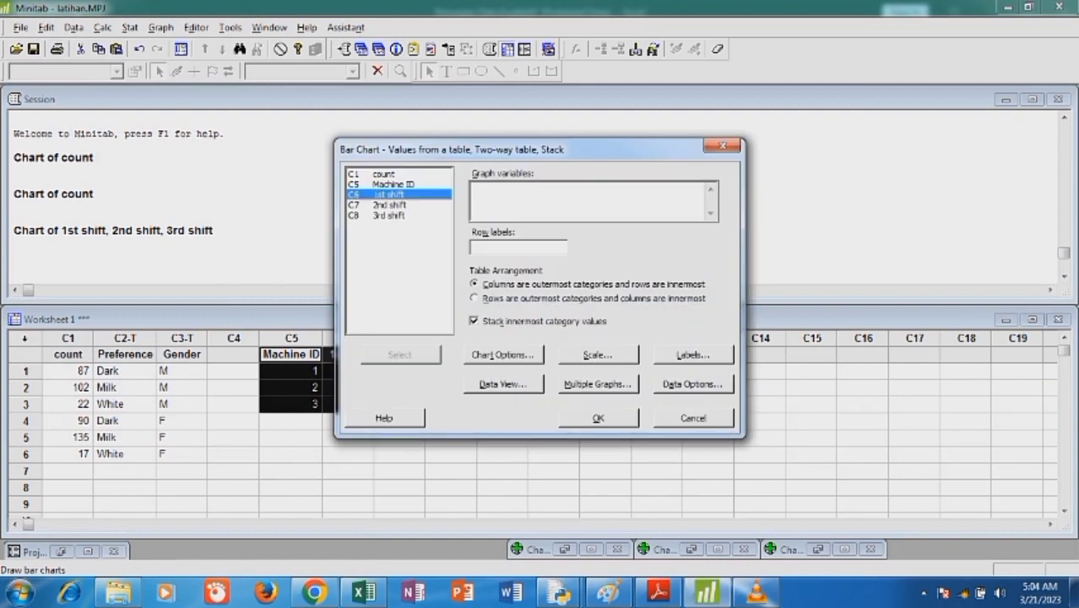
pyautogui.moveTo(389, 195); pyautogui.dragTo(389, 215)
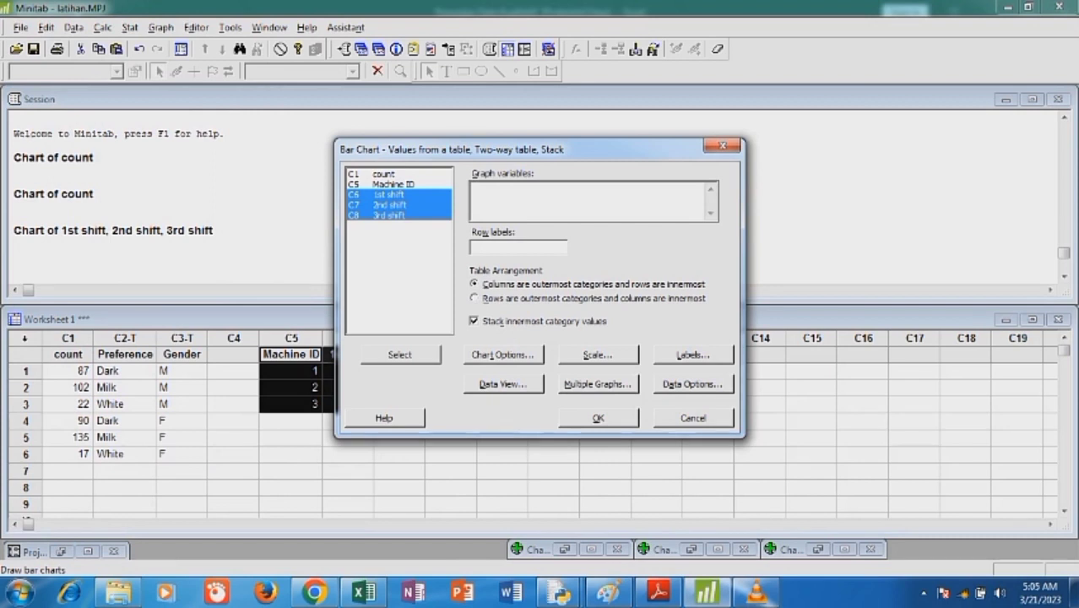
pyautogui.click(400, 354)
pyautogui.click(517, 247)
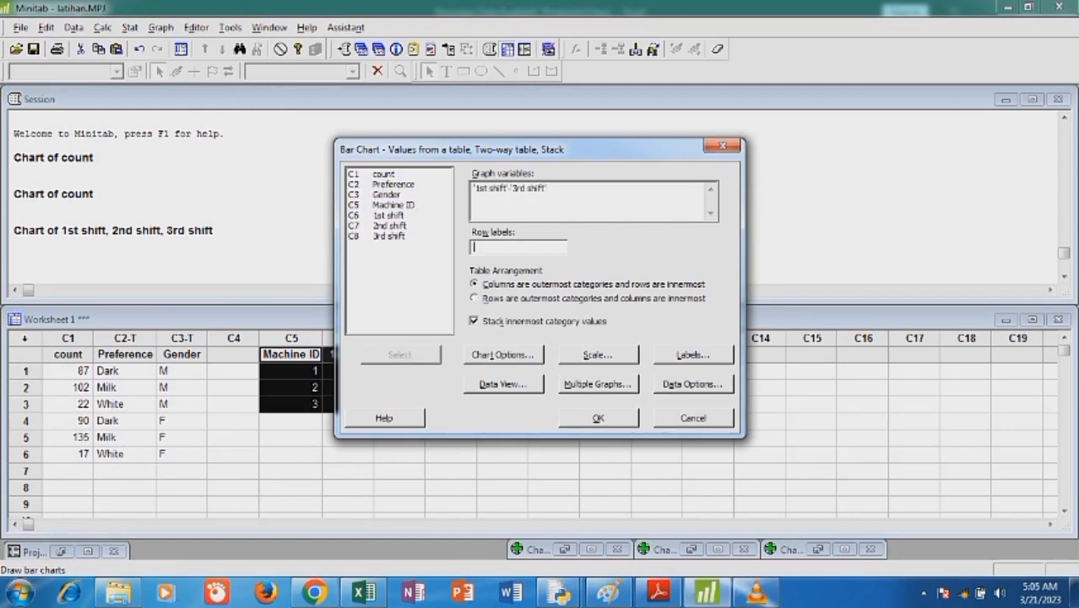
pyautogui.click(393, 205)
pyautogui.click(400, 355)
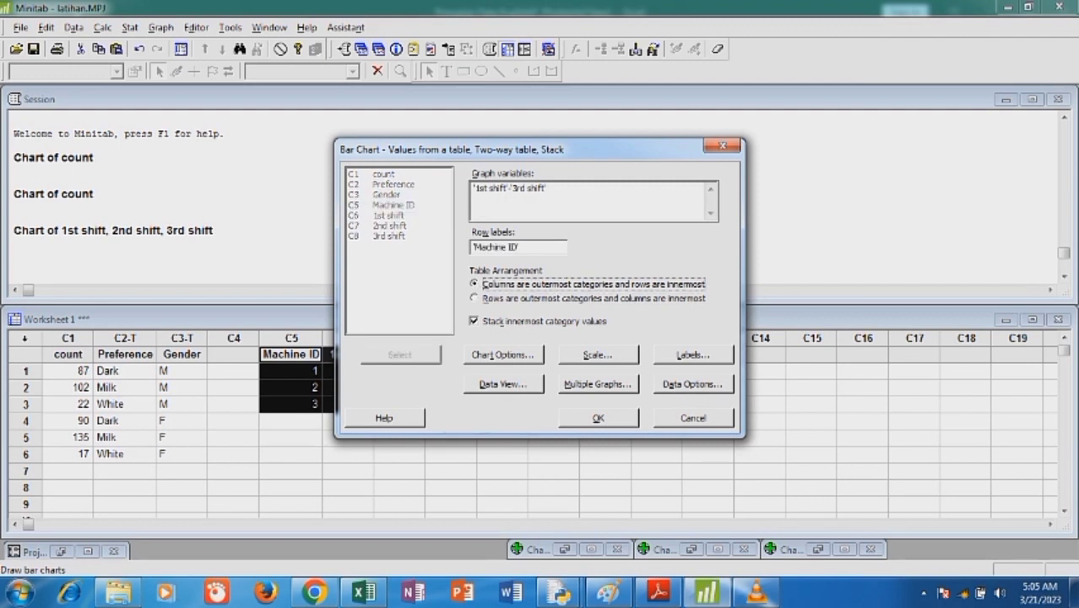
pyautogui.click(598, 418)
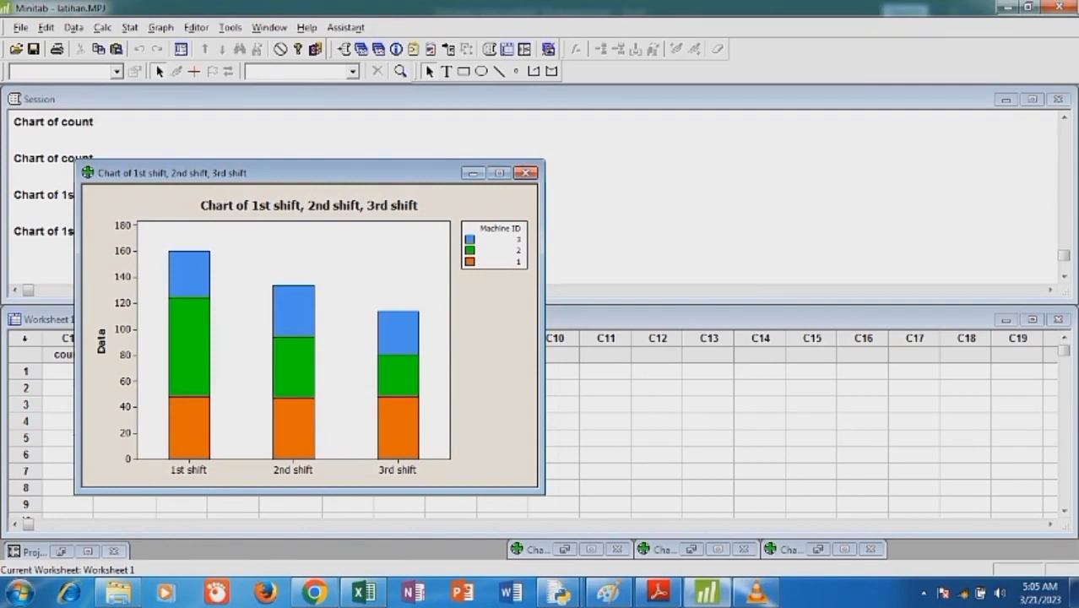
pyautogui.click(473, 172)
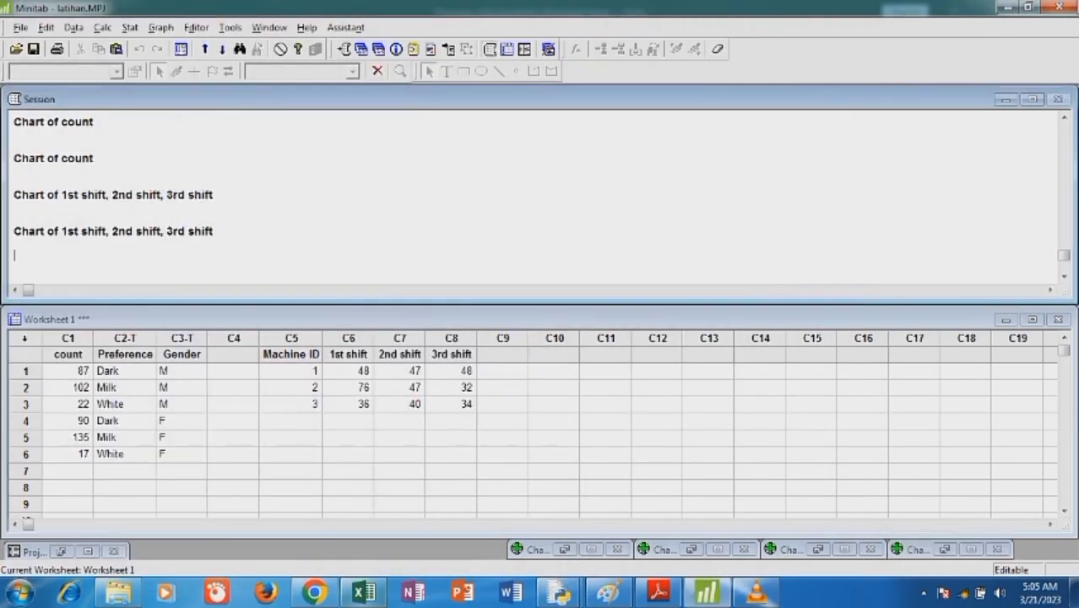
# Copy the whole flaws and shift table from the Lat3 sheet in Excel into the Minitab worksheet, starting at column C10's name cell
pyautogui.click(363, 593)
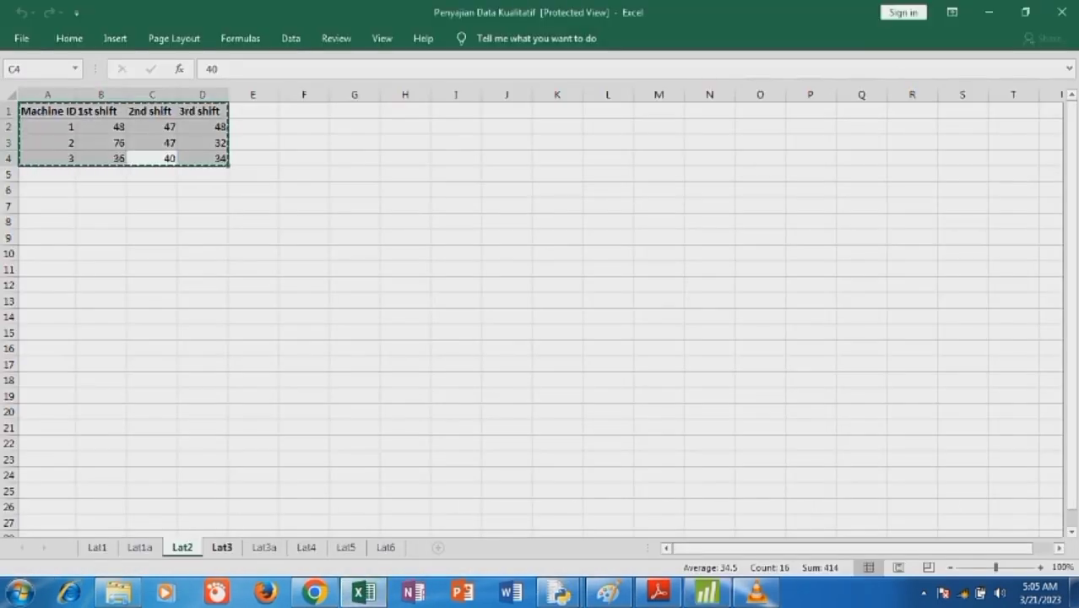
pyautogui.click(221, 547)
pyautogui.click(95, 380)
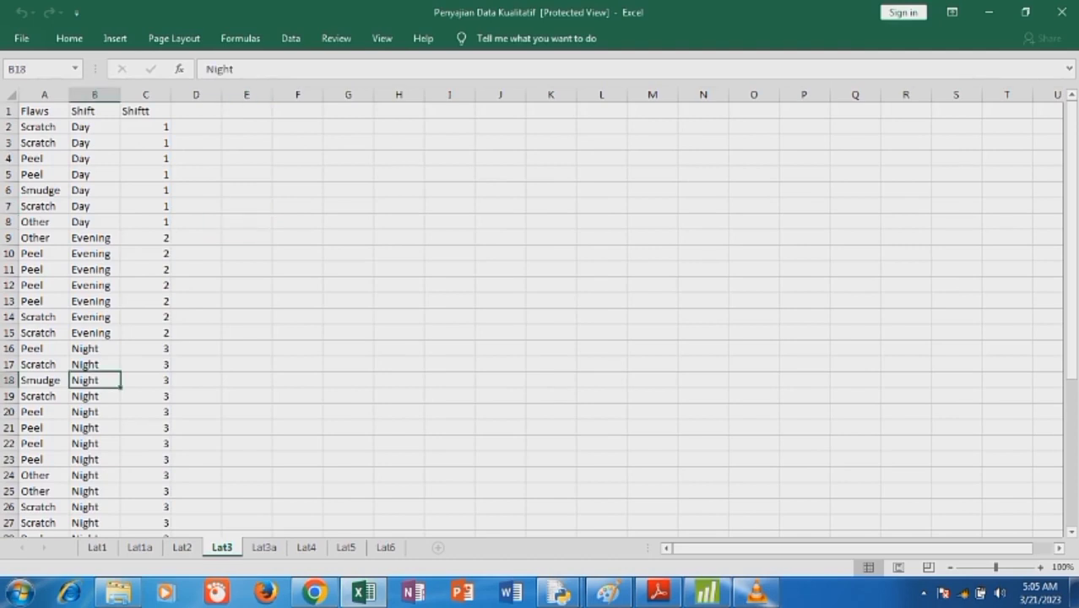
pyautogui.hotkey('ctrl', 'a')
pyautogui.hotkey('ctrl', 'c')
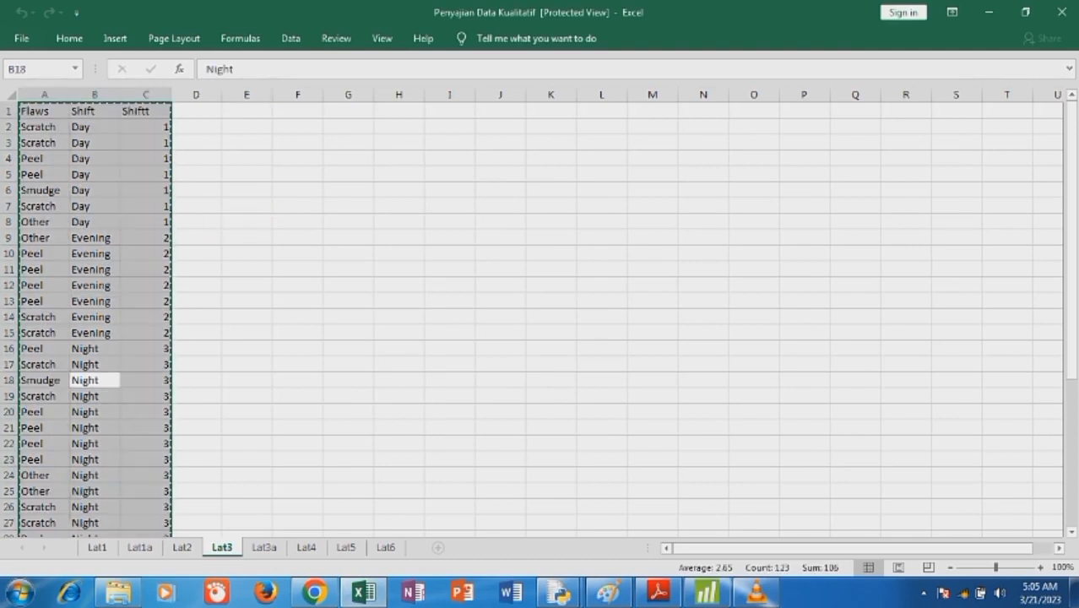
pyautogui.click(707, 592)
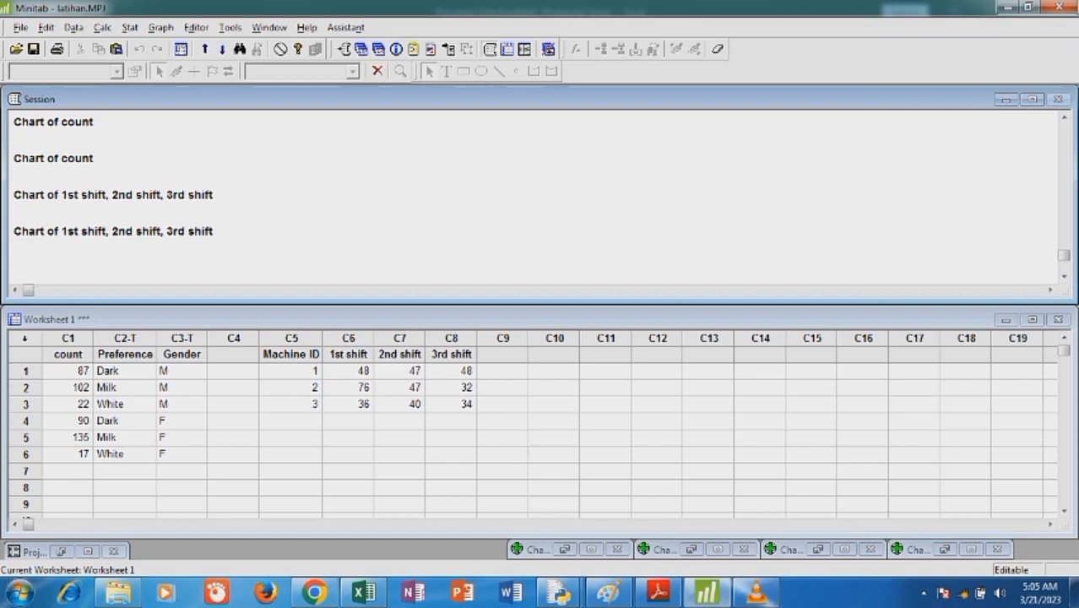
pyautogui.click(554, 355)
pyautogui.hotkey('ctrl', 'v')
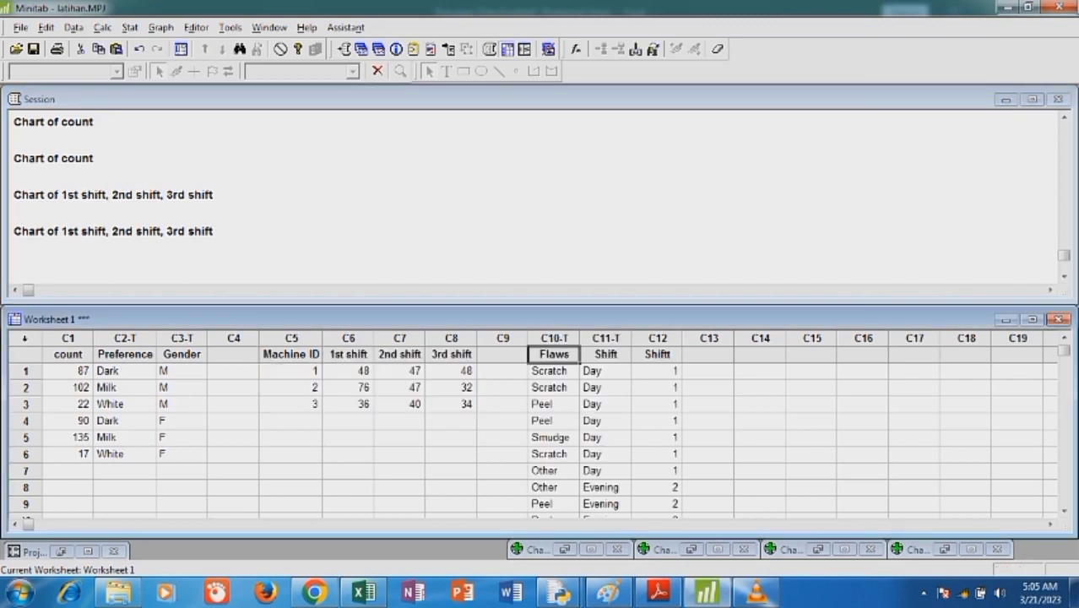
# Create a stacked bar chart of counts of unique values, with Flaws and Shiftt as the categorical variables
pyautogui.moveTo(553, 354); pyautogui.dragTo(680, 412)
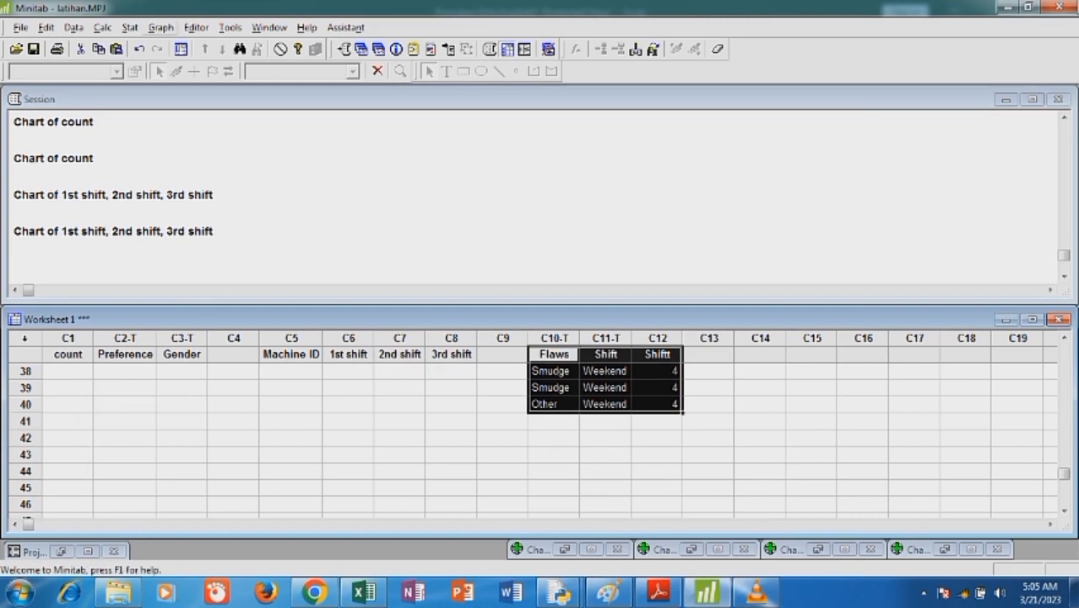
pyautogui.click(160, 27)
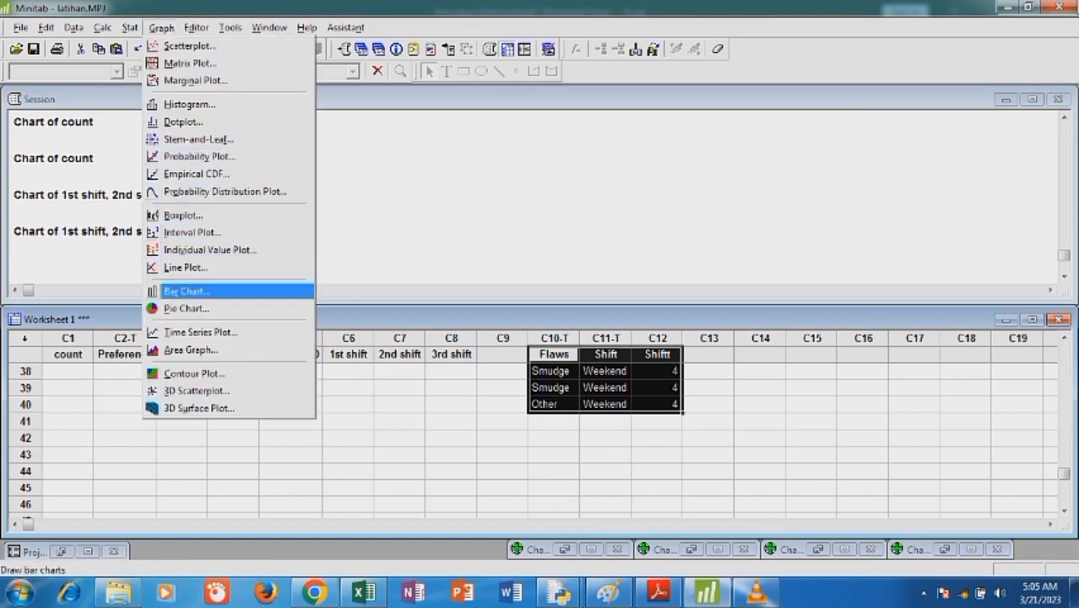
pyautogui.click(186, 291)
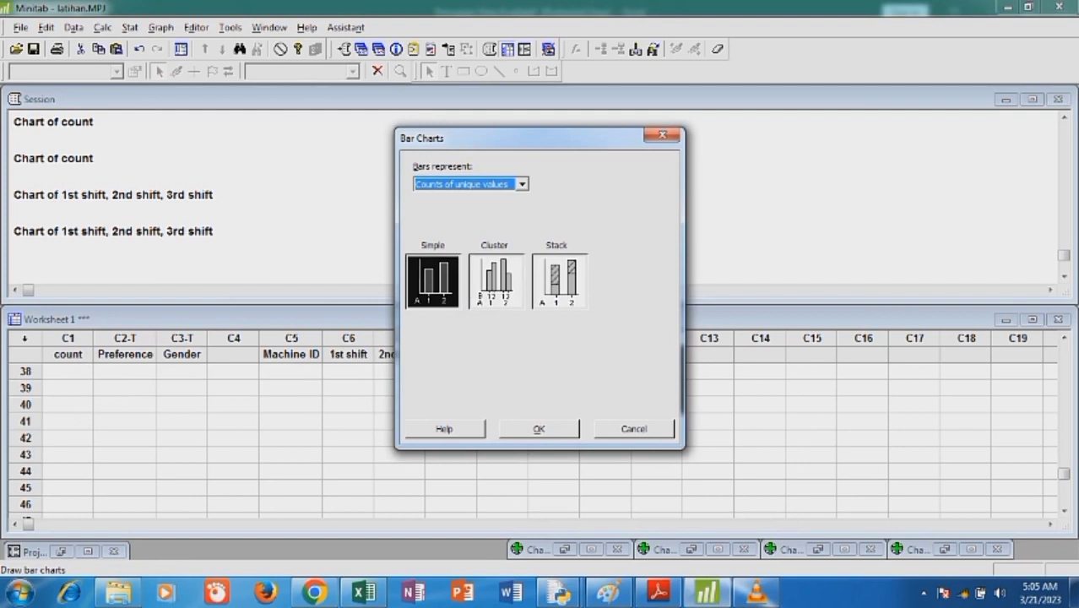
pyautogui.click(560, 282)
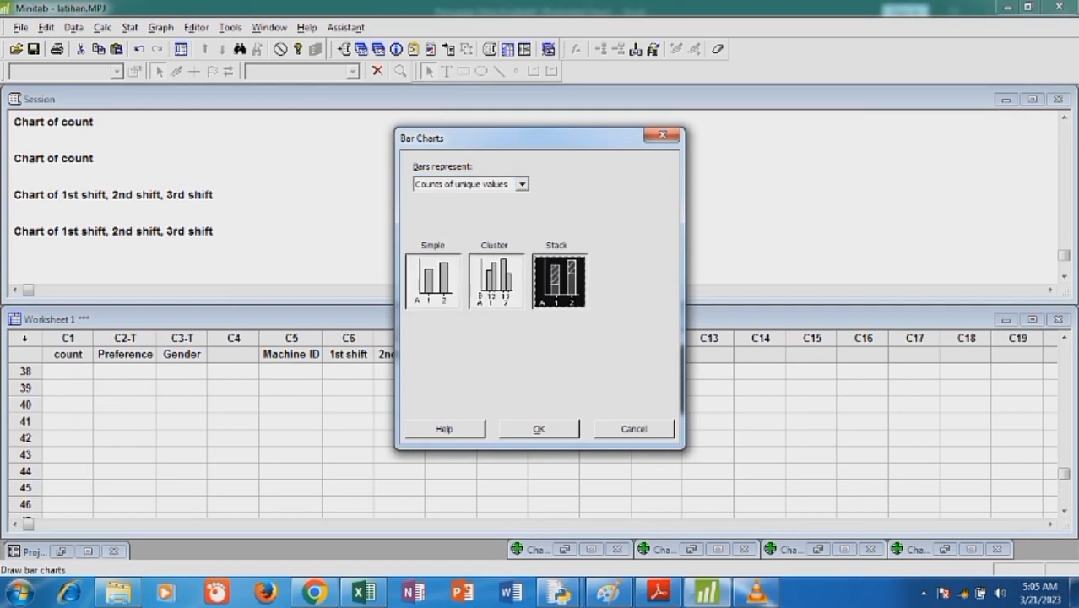
pyautogui.press('Return')
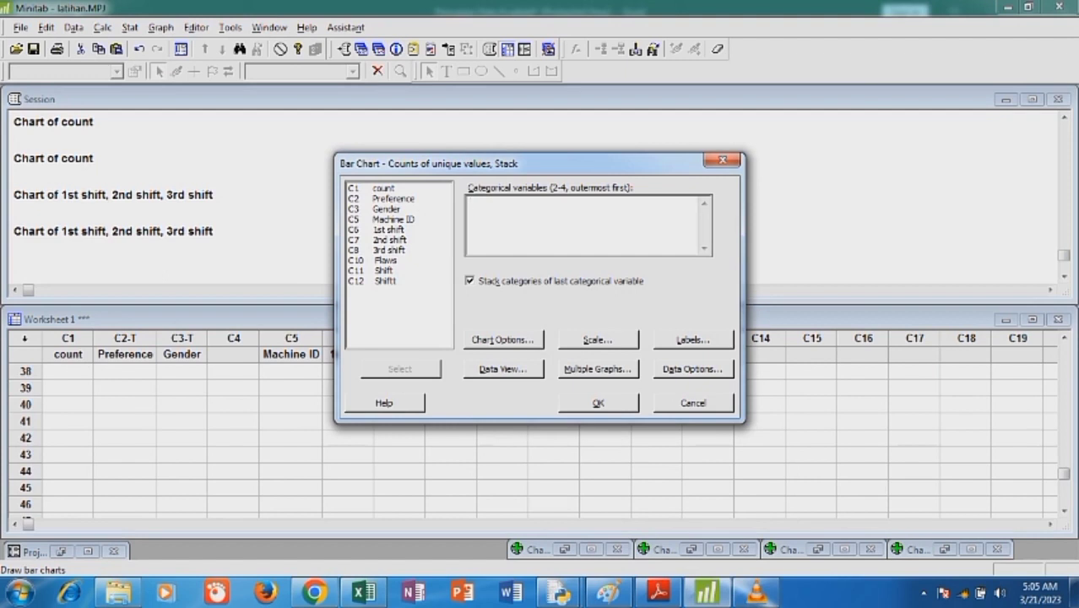
pyautogui.click(385, 260)
pyautogui.click(400, 368)
pyautogui.click(385, 280)
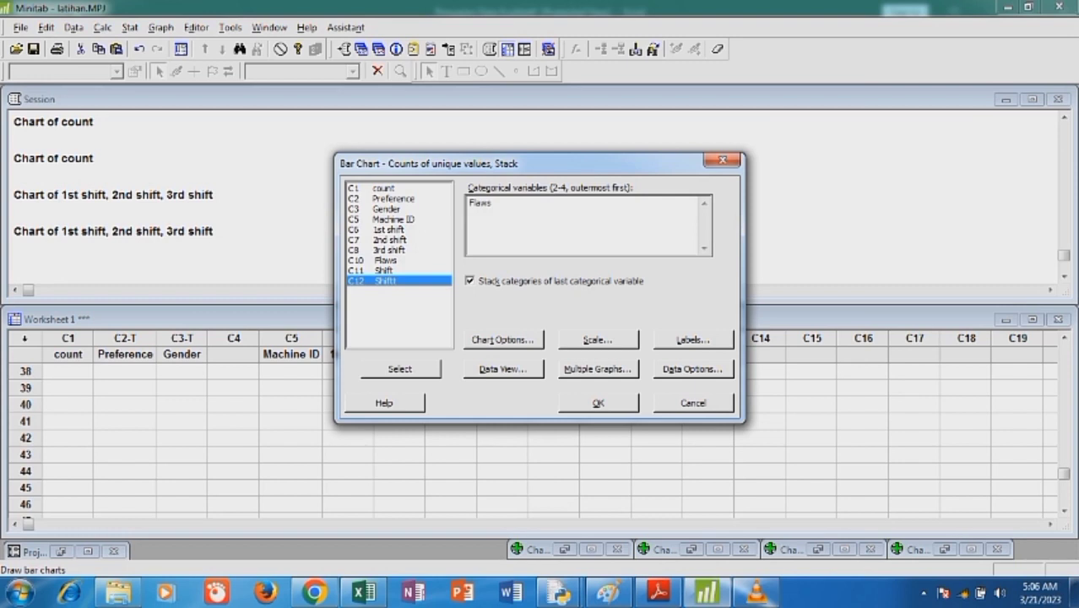
pyautogui.click(400, 368)
pyautogui.click(598, 403)
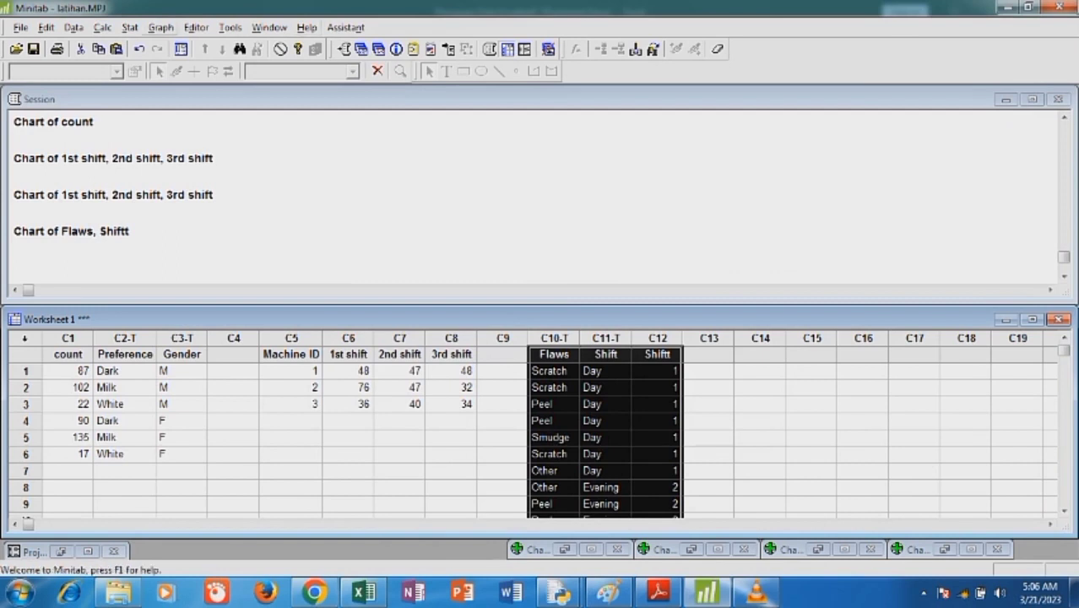
# Create a clustered bar chart of counts of unique values, with Flaws and Shiftt as the categorical variables
pyautogui.click(160, 27)
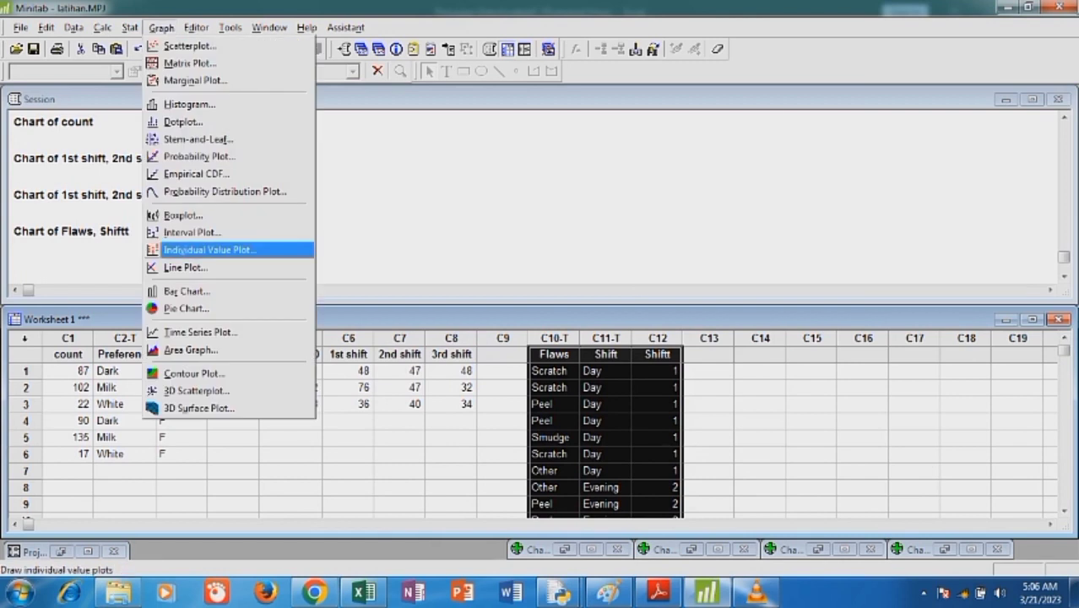
pyautogui.click(186, 290)
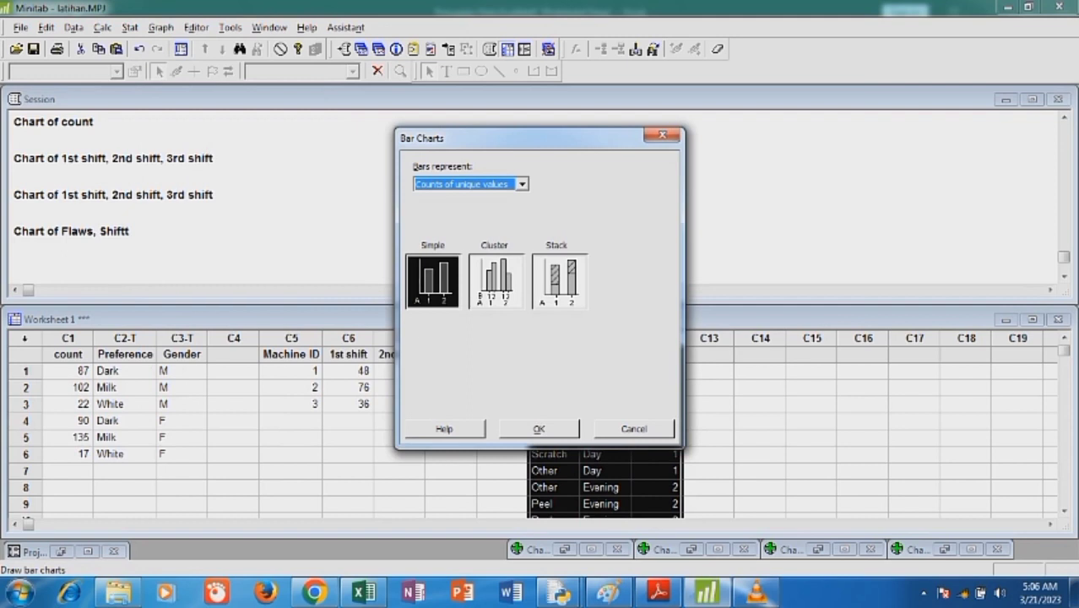
pyautogui.click(496, 282)
pyautogui.press('Return')
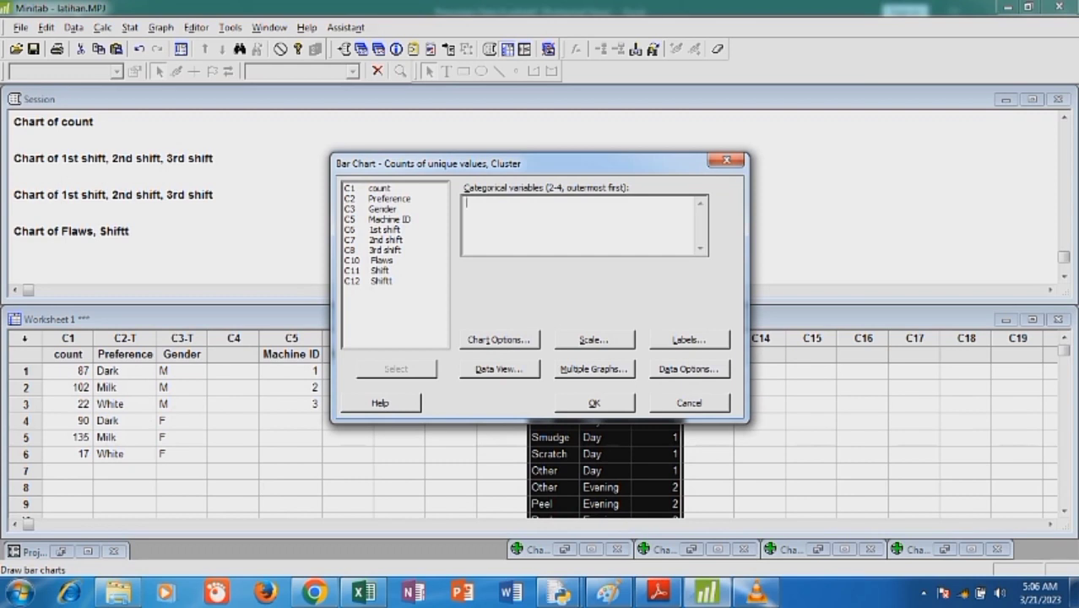
pyautogui.click(383, 260)
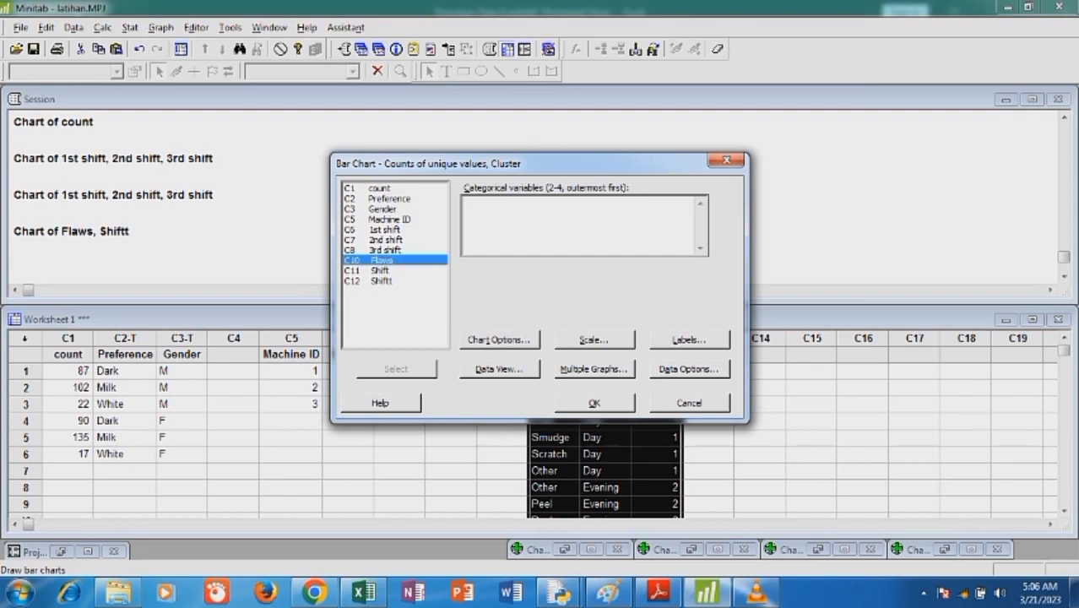
pyautogui.doubleClick(382, 260)
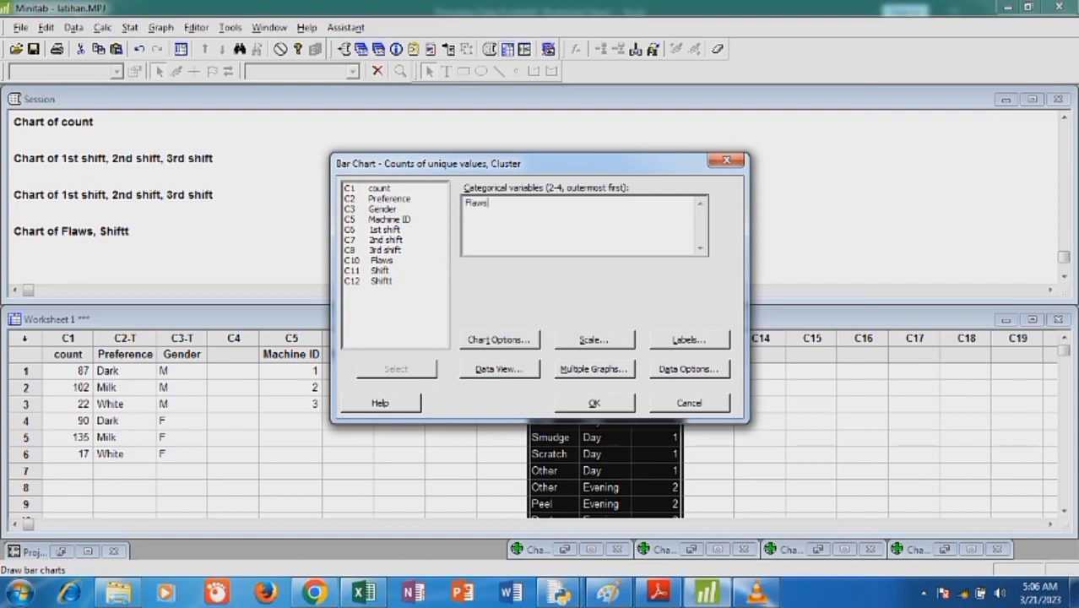
pyautogui.click(382, 280)
pyautogui.click(396, 368)
pyautogui.press('Return')
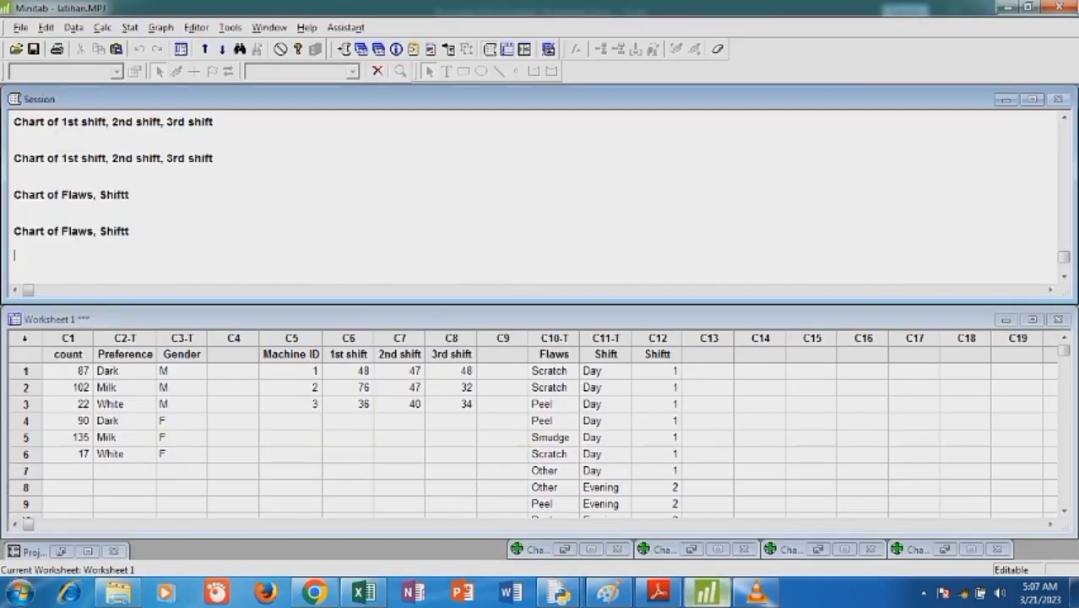
# Paste the Flaws and Shift columns copied from the Lat1 sheet into the worksheet, starting at column C14's name cell
pyautogui.click(759, 355)
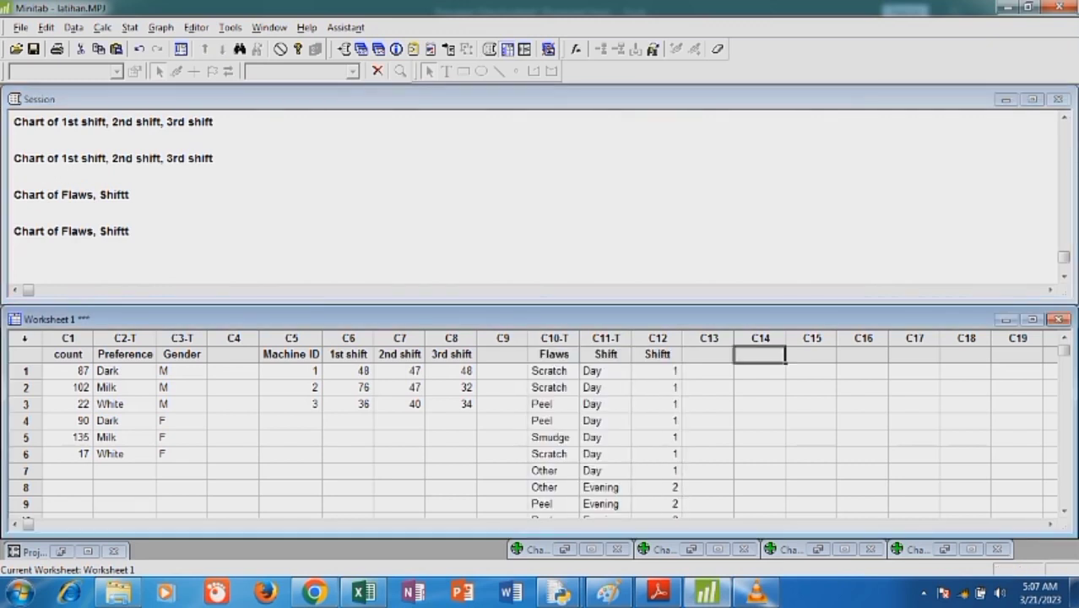
pyautogui.hotkey('ctrl', 'v')
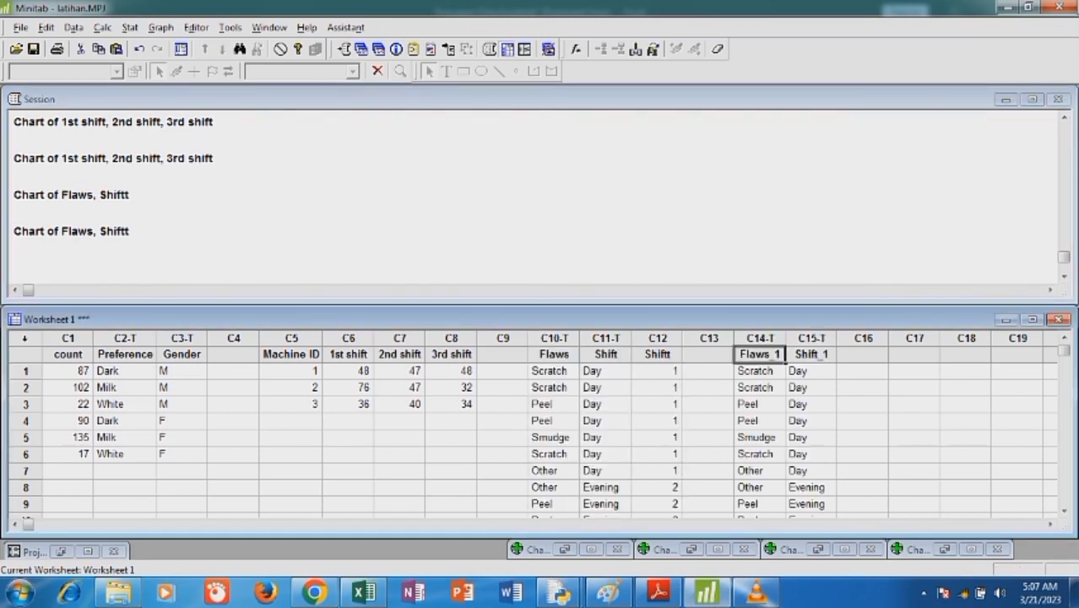
pyautogui.moveTo(29, 525); pyautogui.dragTo(424, 524)
# Start a pie chart of counts of unique values with Flaws_1 as the categorical variable
pyautogui.moveTo(171, 355); pyautogui.dragTo(226, 447)
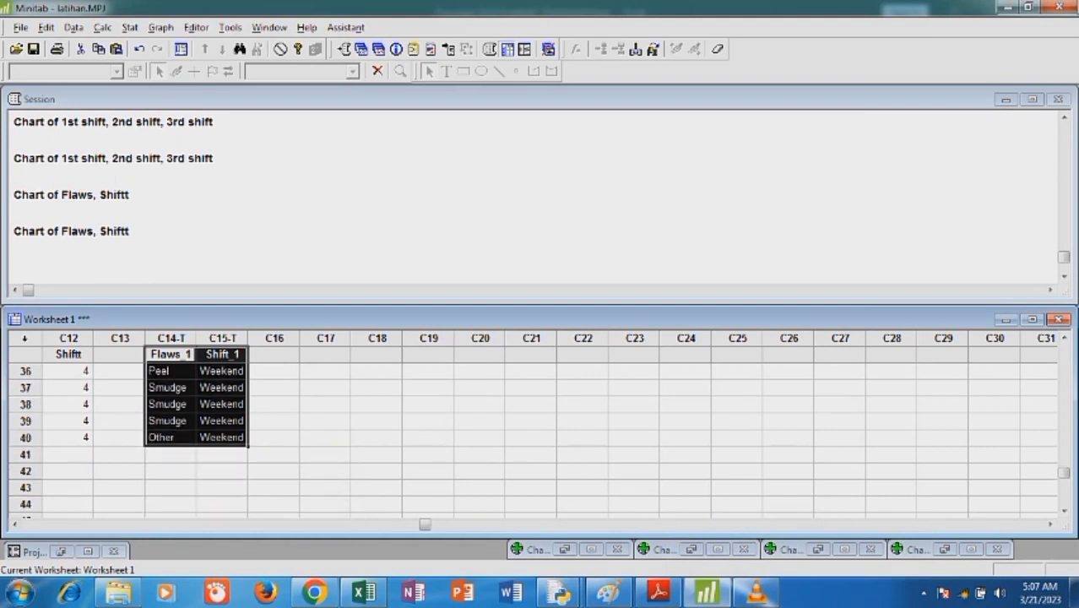
pyautogui.click(160, 28)
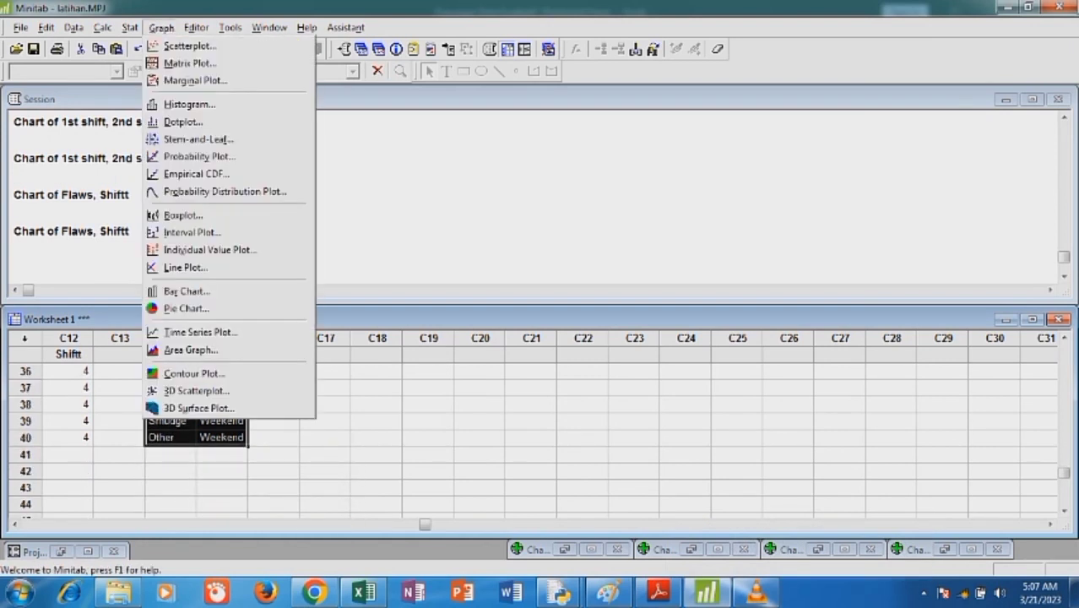
pyautogui.click(186, 308)
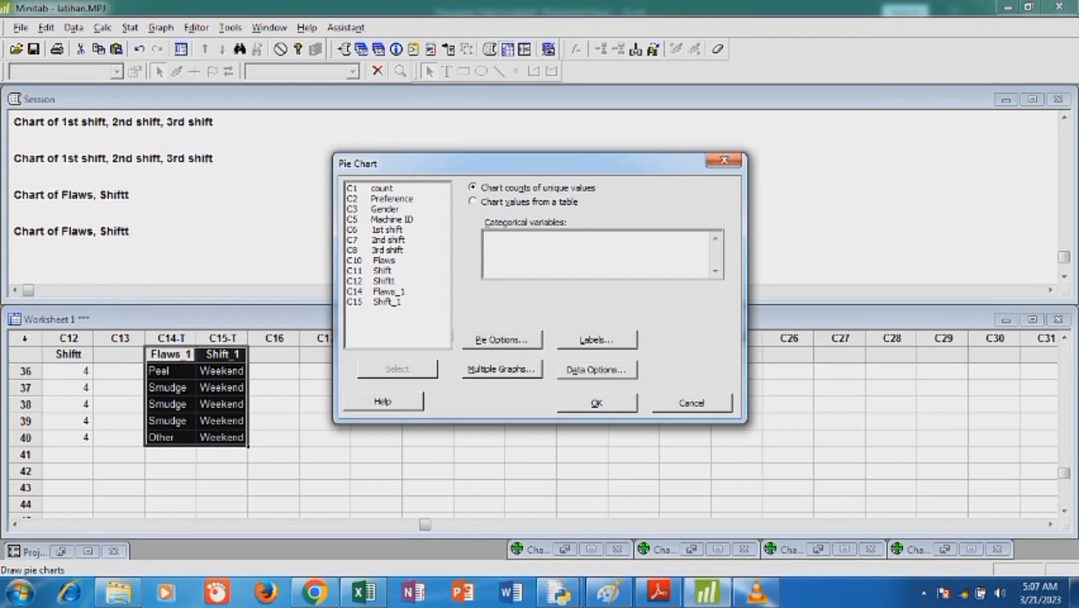
pyautogui.click(389, 291)
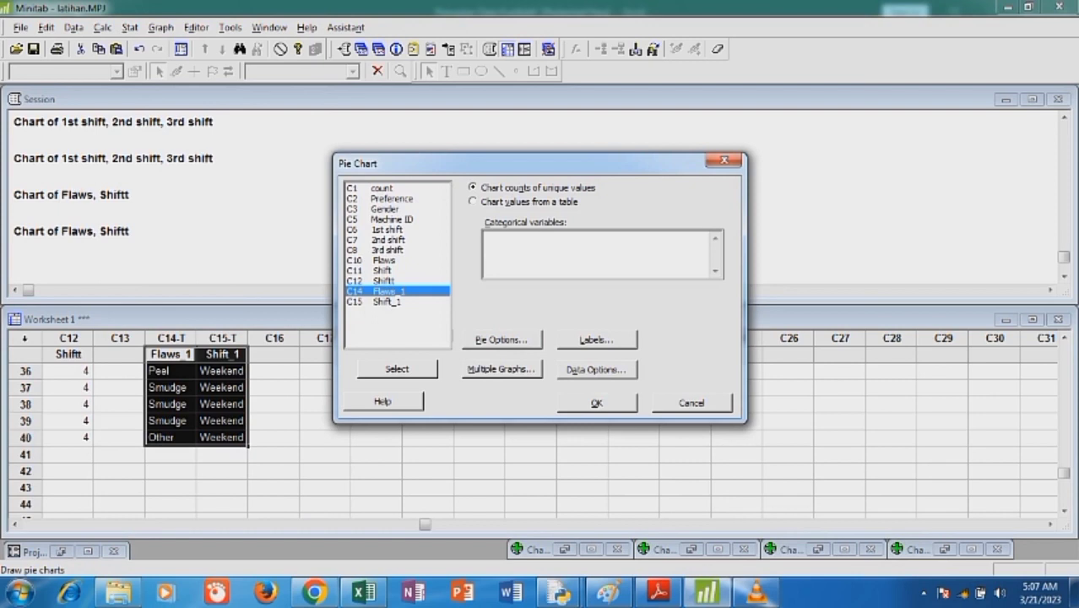
pyautogui.click(397, 368)
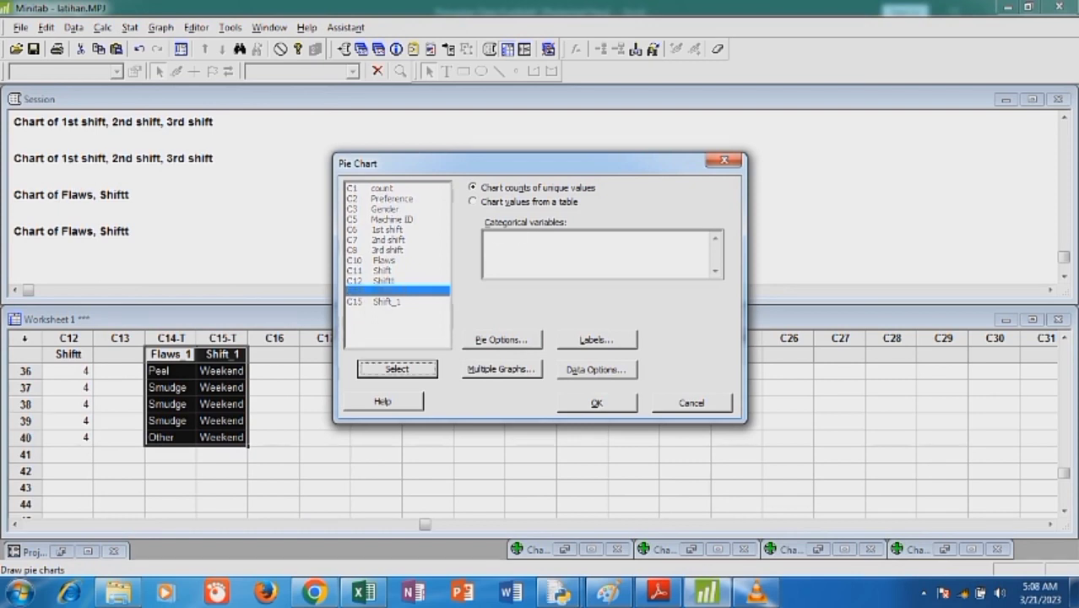
# Label the pie slices with percent only, generate the Flaws_1 pie chart and minimize its window
pyautogui.click(596, 339)
pyautogui.click(474, 173)
pyautogui.click(392, 243)
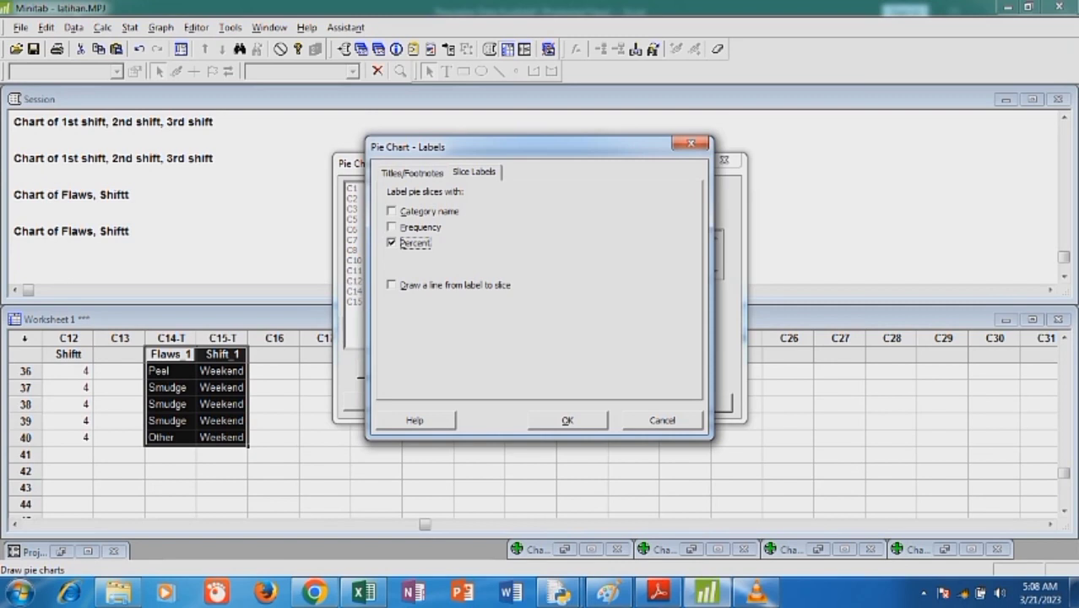
pyautogui.press('Return')
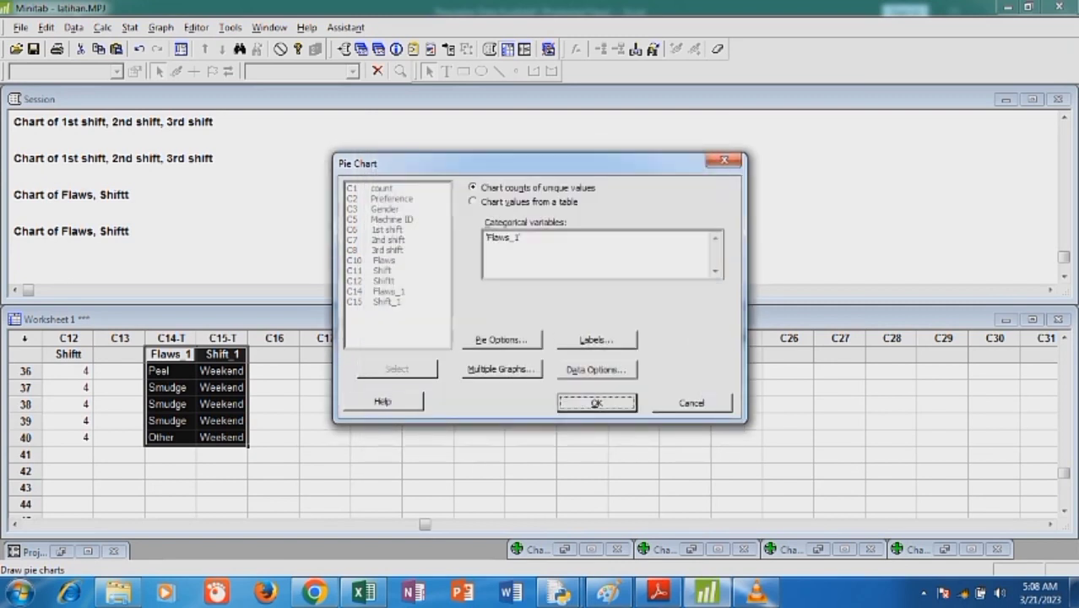
pyautogui.press('Return')
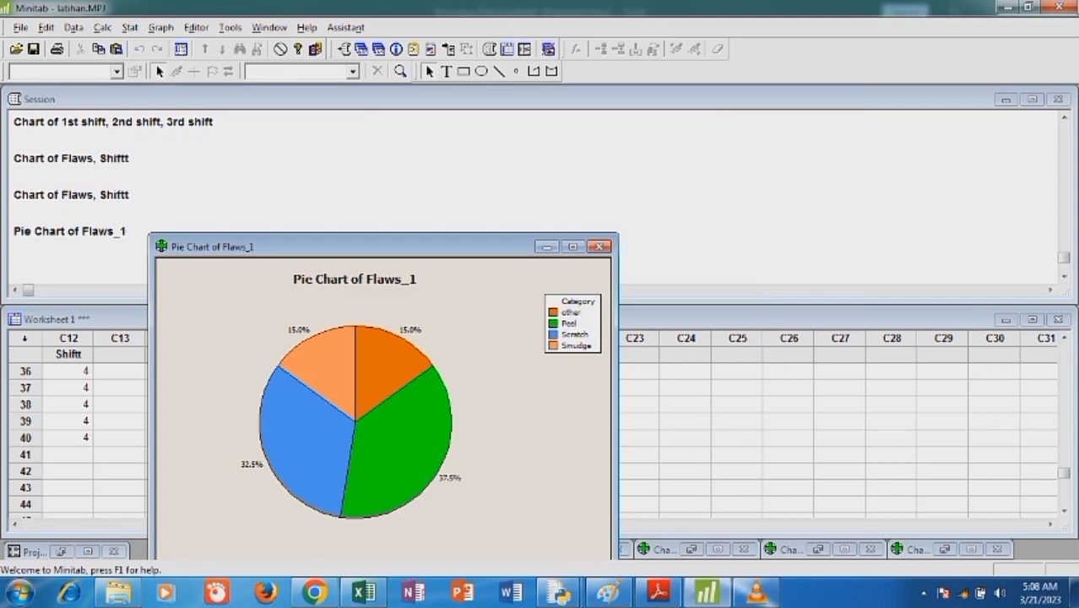
pyautogui.click(546, 247)
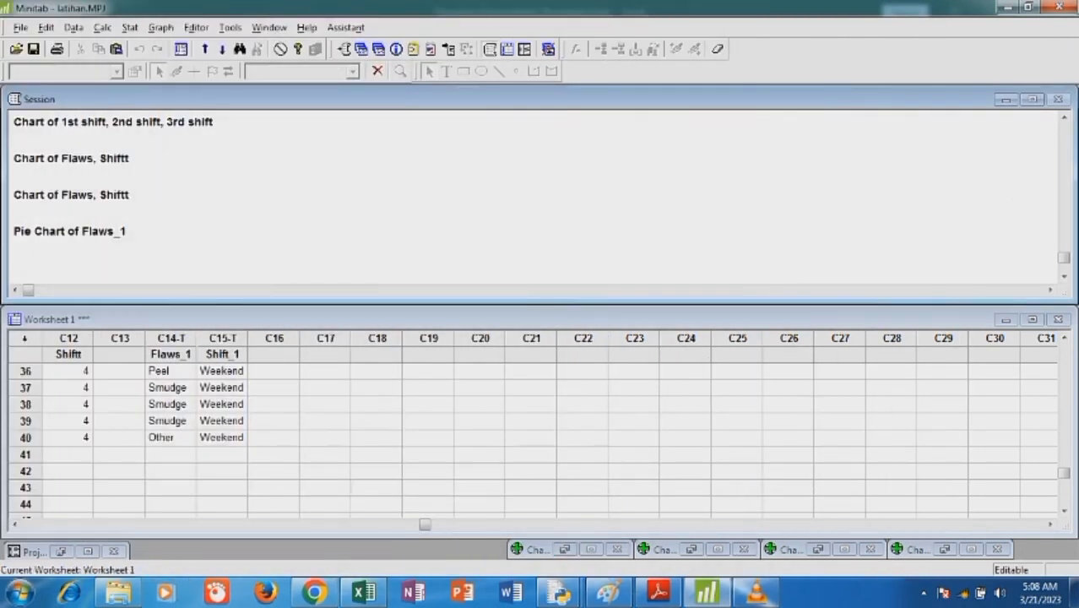
# Copy the whole job classification table from the Lat3a sheet in Excel into the Minitab worksheet, starting at column C17's name cell
pyautogui.click(364, 592)
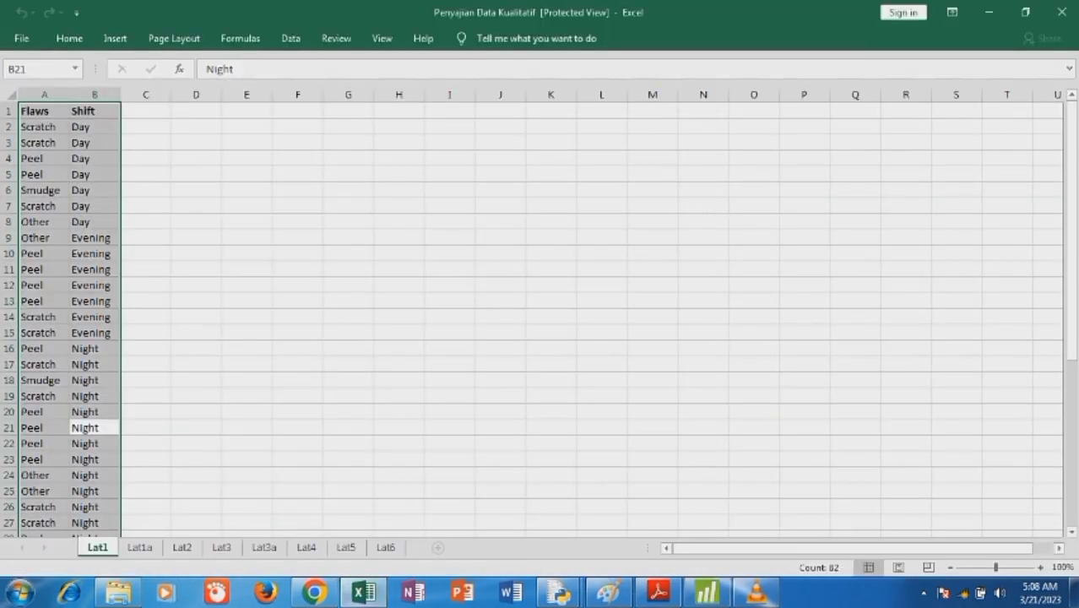
pyautogui.click(264, 547)
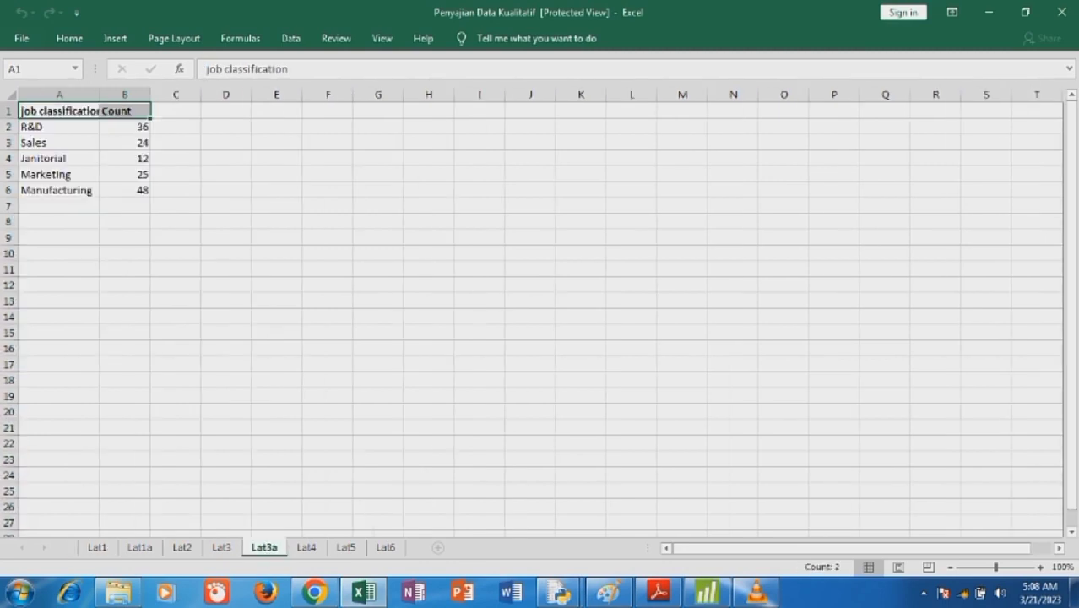
pyautogui.moveTo(125, 190); pyautogui.dragTo(60, 111)
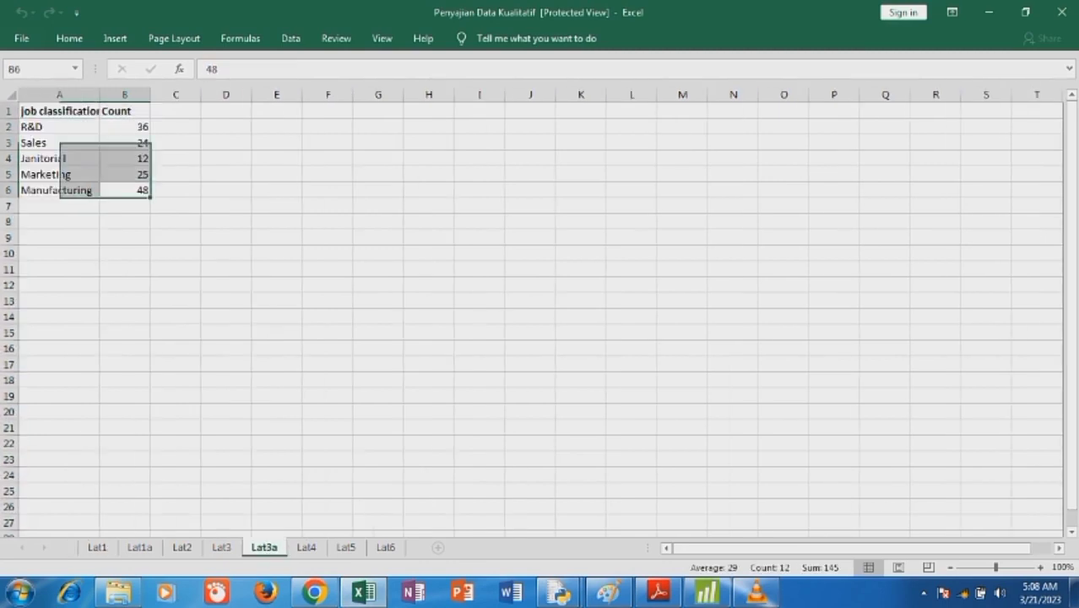
pyautogui.hotkey('ctrl', 'c')
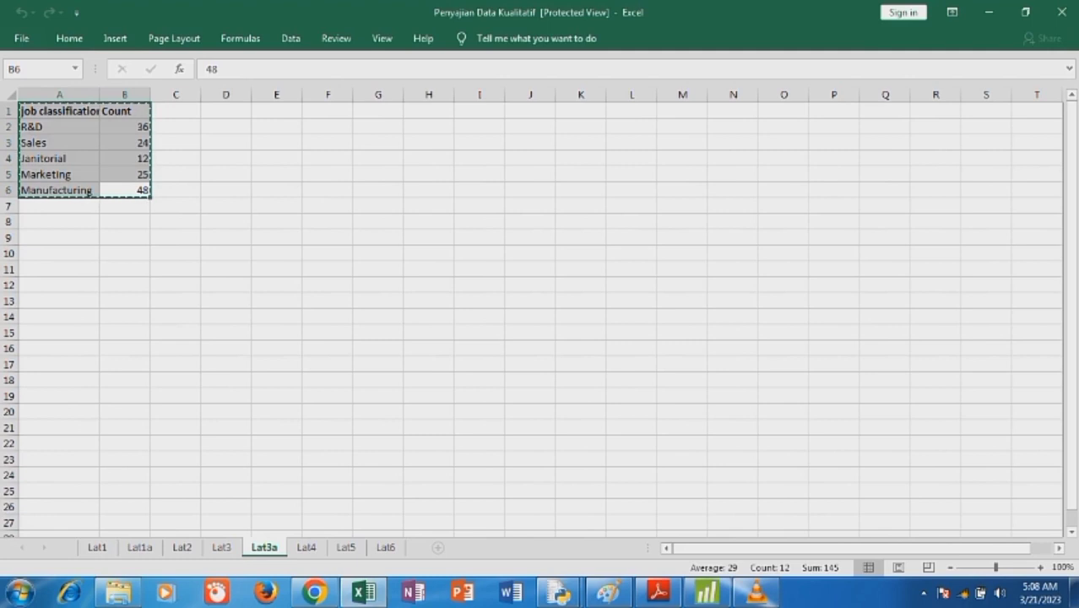
pyautogui.click(706, 592)
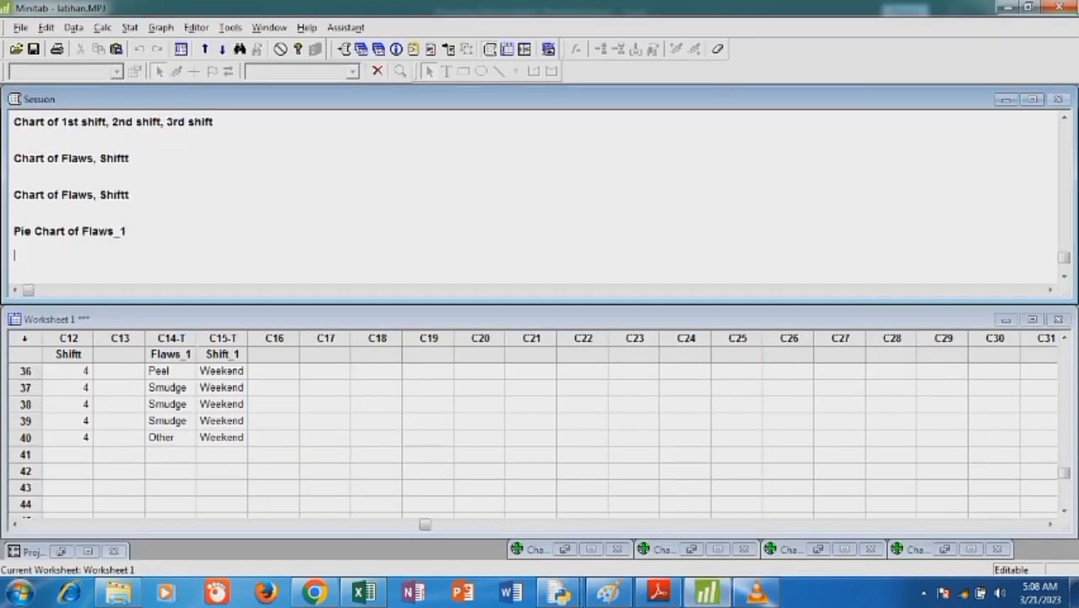
pyautogui.moveTo(1064, 473); pyautogui.dragTo(1064, 347)
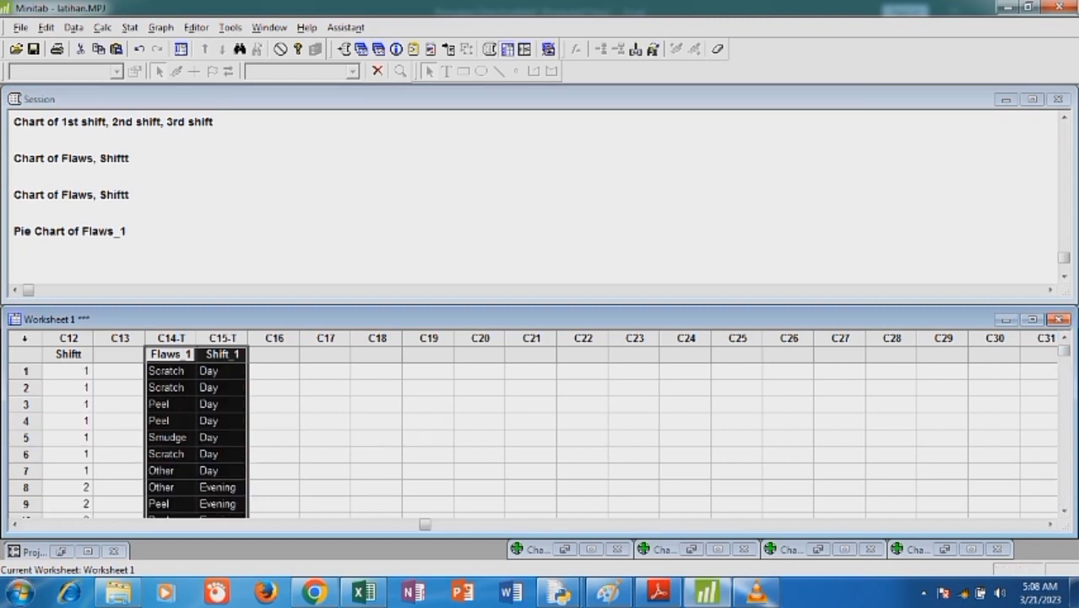
pyautogui.click(325, 355)
pyautogui.hotkey('ctrl', 'v')
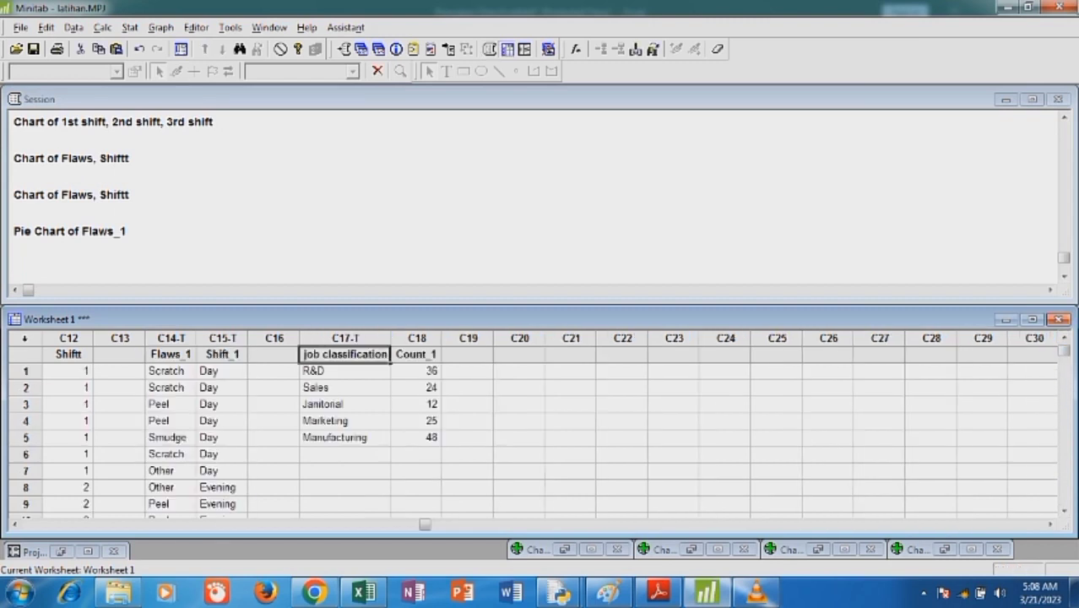
# Create a pie chart of values from a table with job classification as categorical variable and Count_1 as summary variable
pyautogui.moveTo(344, 353); pyautogui.dragTo(418, 438)
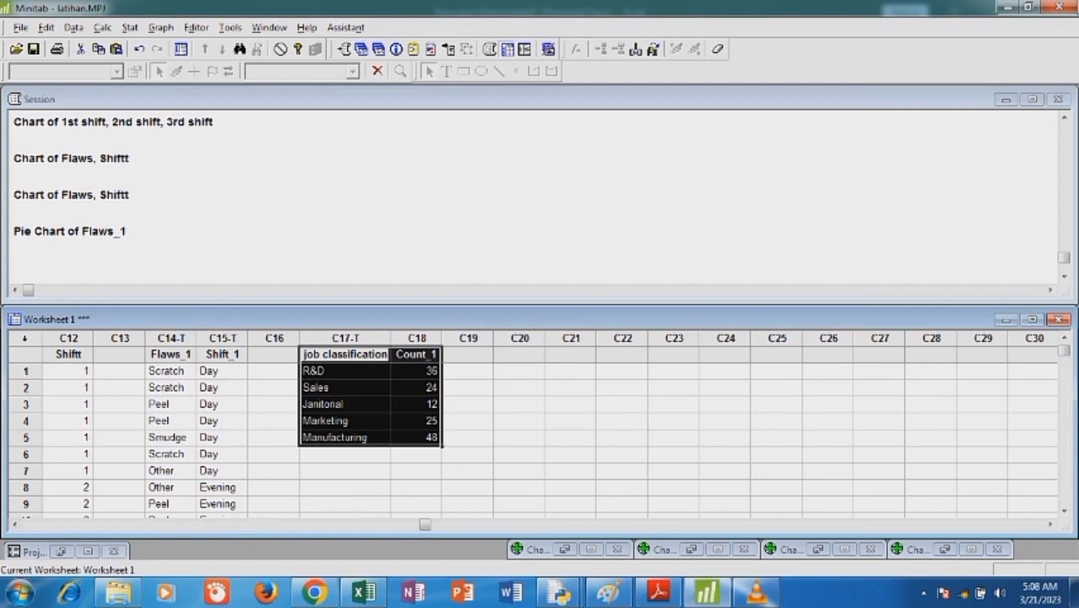
pyautogui.click(160, 27)
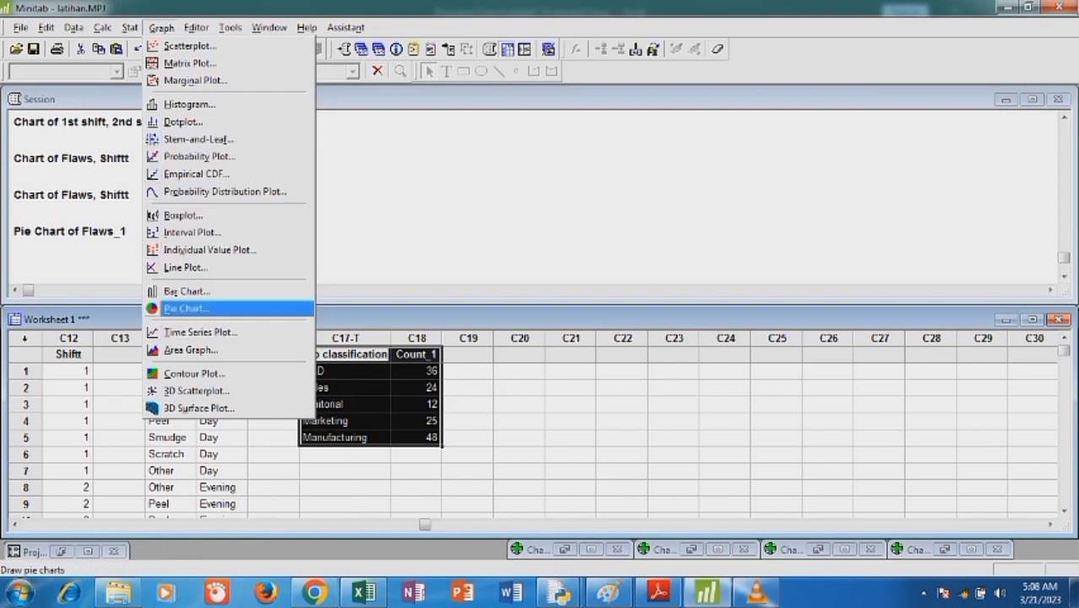
pyautogui.click(186, 308)
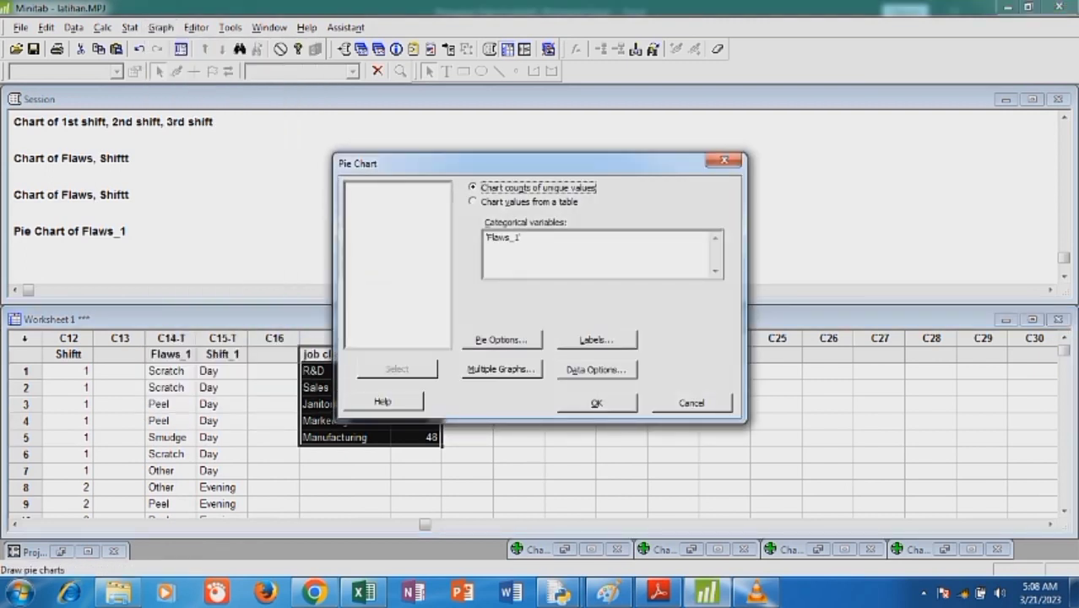
pyautogui.click(475, 202)
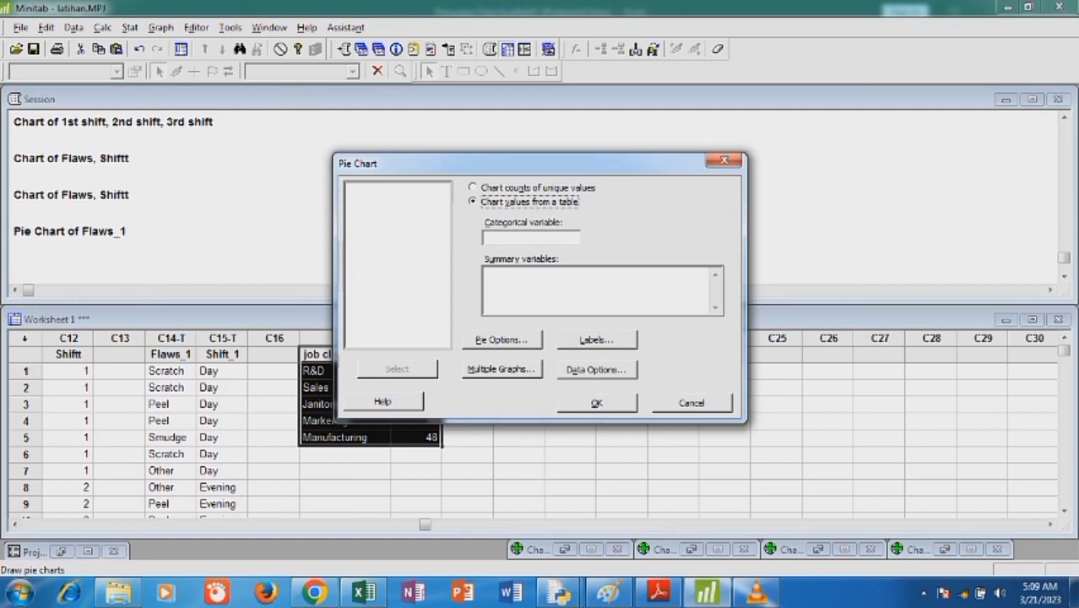
pyautogui.click(531, 238)
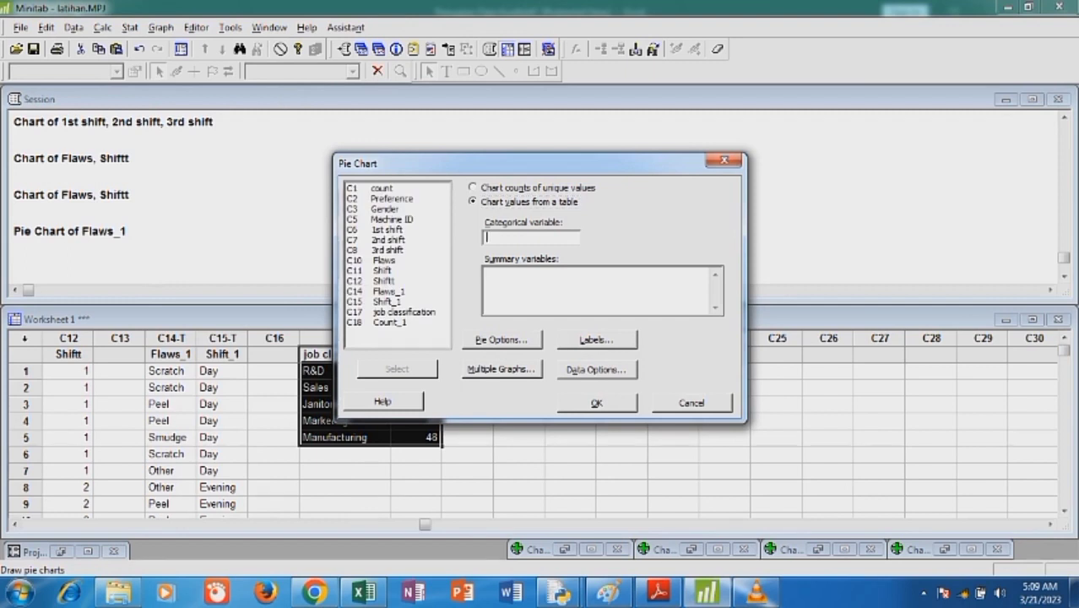
pyautogui.click(404, 311)
pyautogui.click(396, 369)
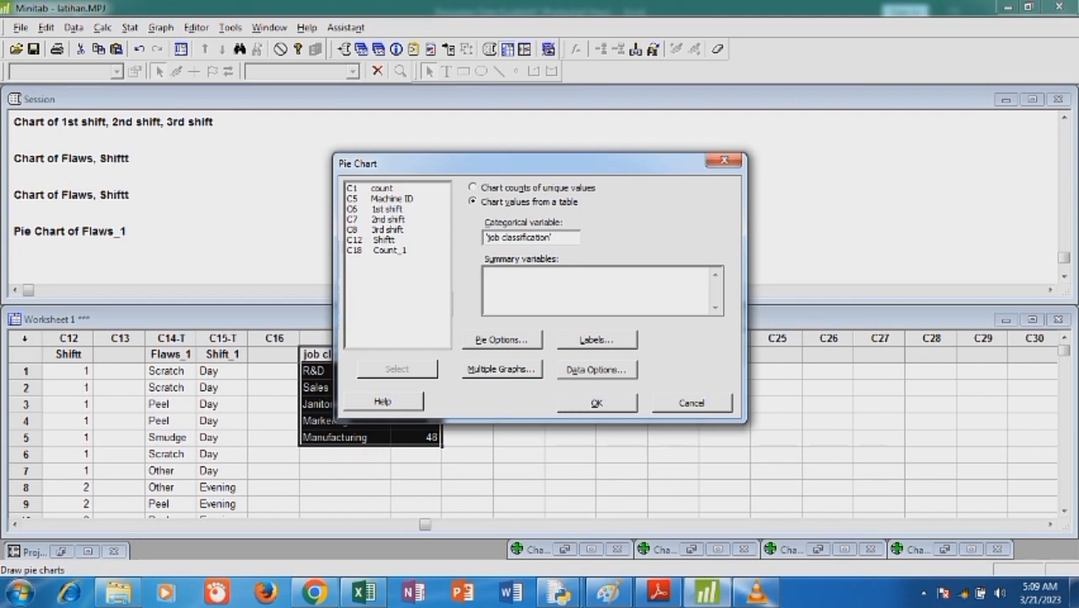
pyautogui.click(389, 250)
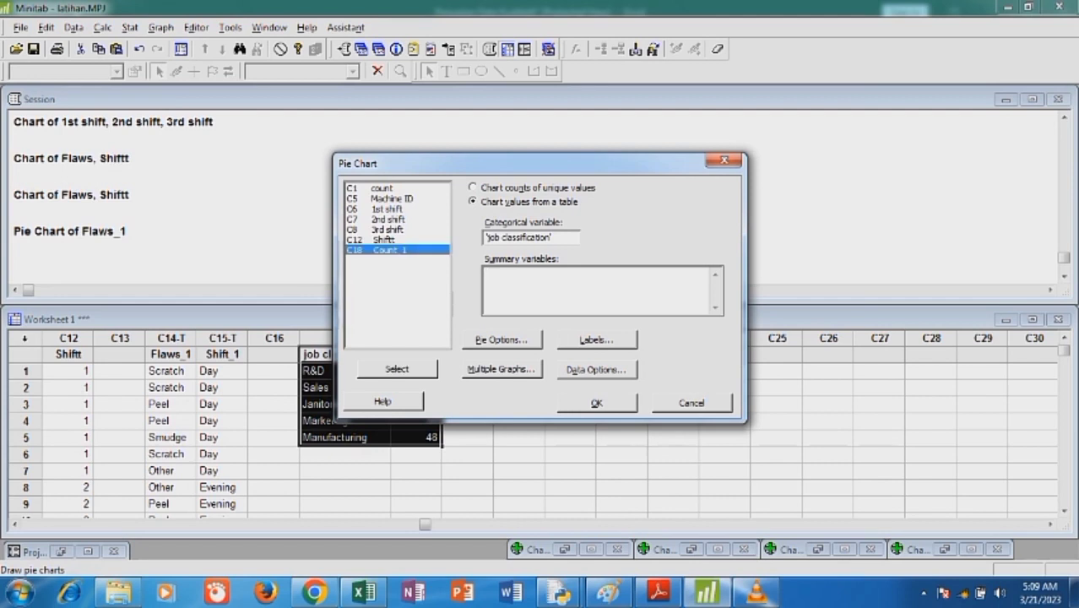
pyautogui.doubleClick(390, 250)
pyautogui.click(596, 403)
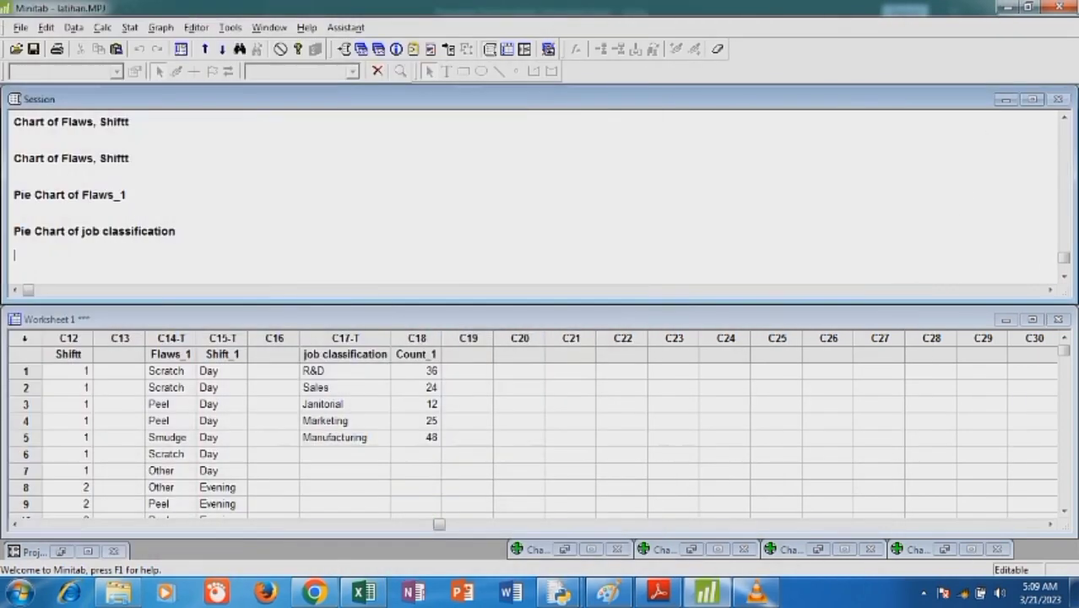
# Copy the whole Company A and Company B table from the Lat4 sheet in Excel into the Minitab worksheet, starting at column C20's name cell
pyautogui.click(363, 592)
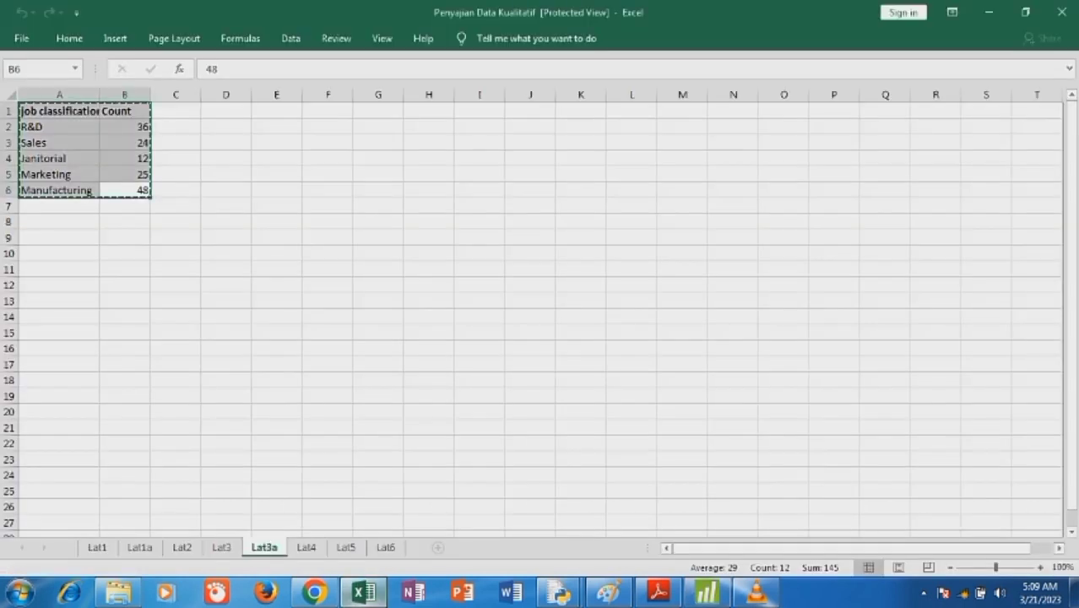
pyautogui.click(306, 547)
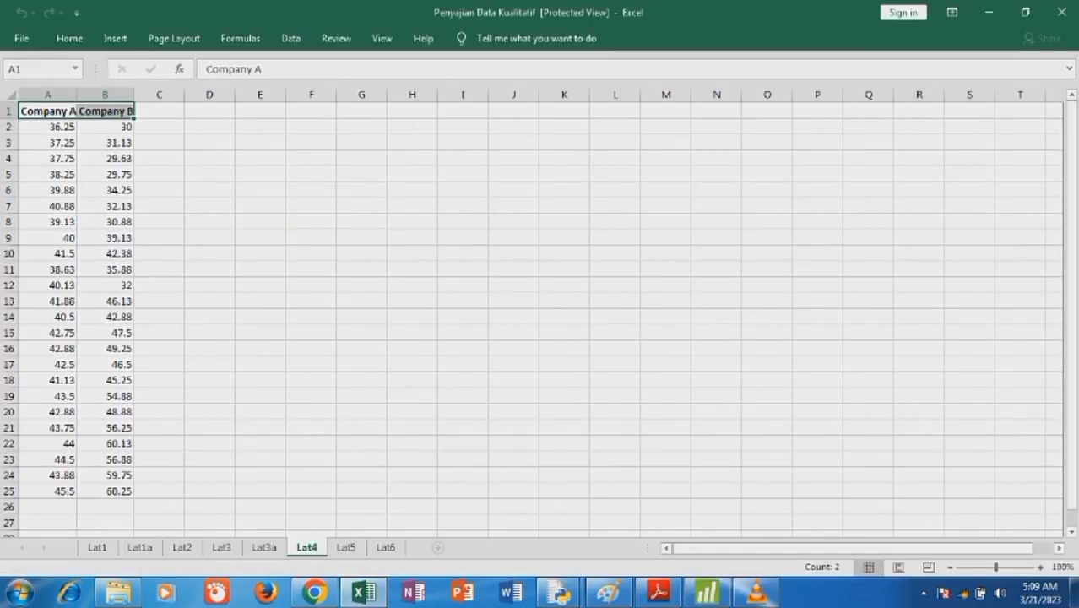
pyautogui.click(105, 301)
pyautogui.hotkey('ctrl', 'a')
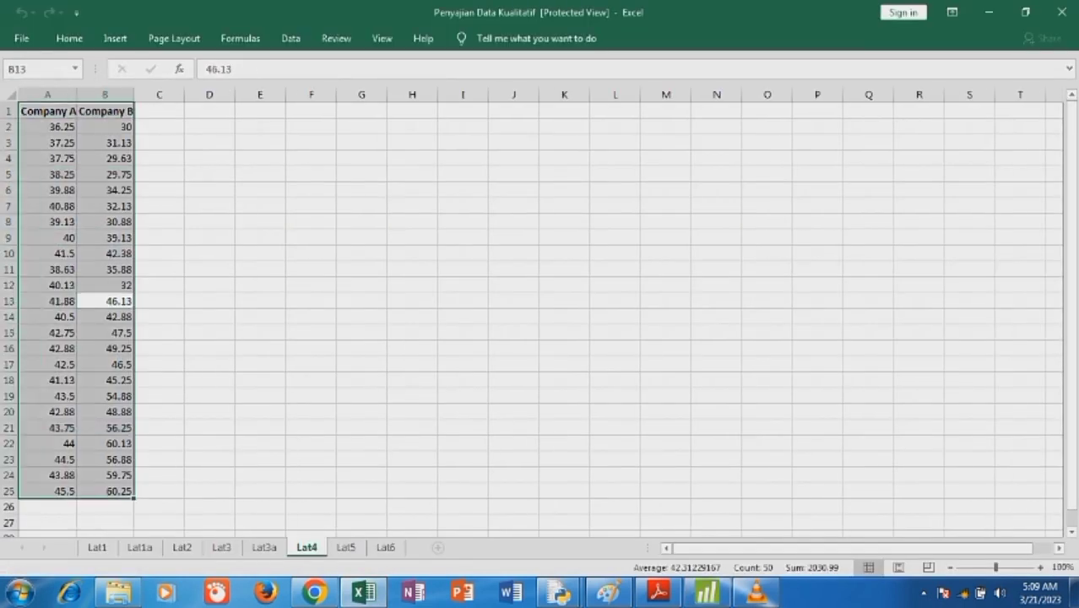
pyautogui.hotkey('ctrl', 'c')
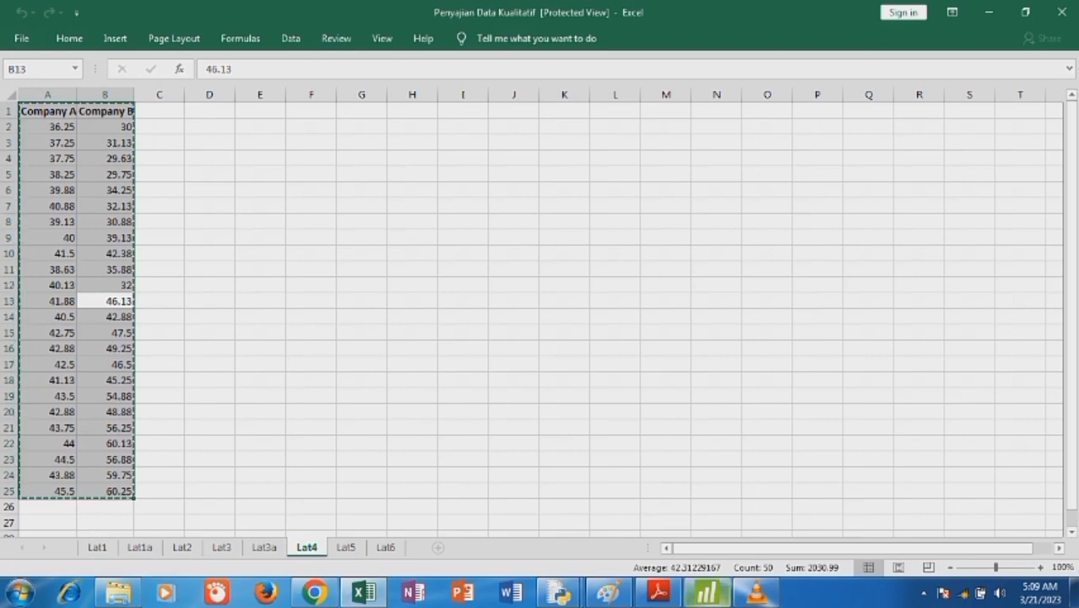
pyautogui.click(707, 593)
pyautogui.click(520, 354)
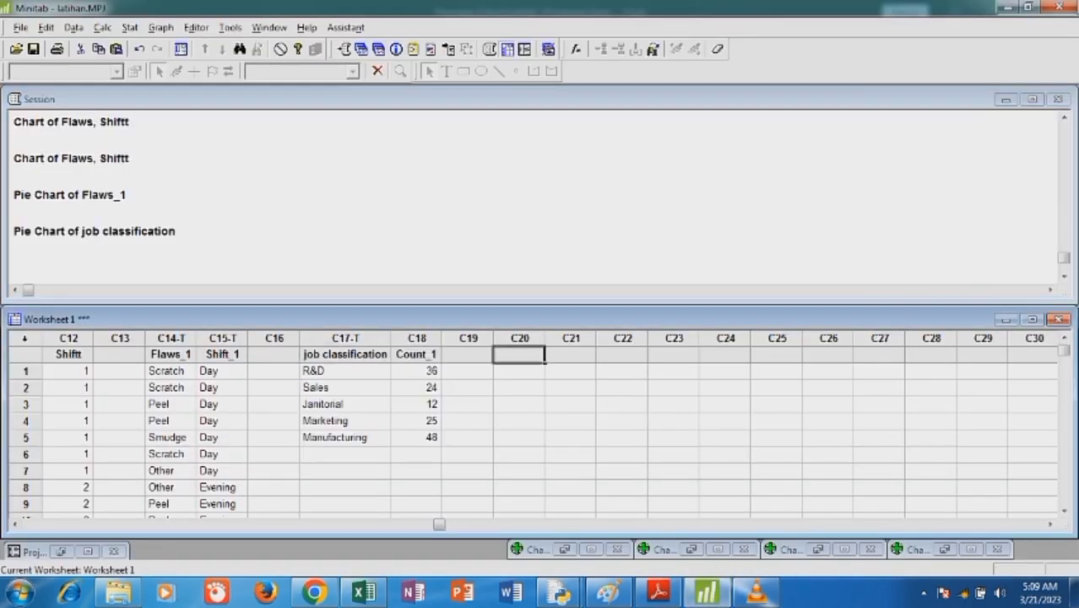
pyautogui.hotkey('ctrl', 'v')
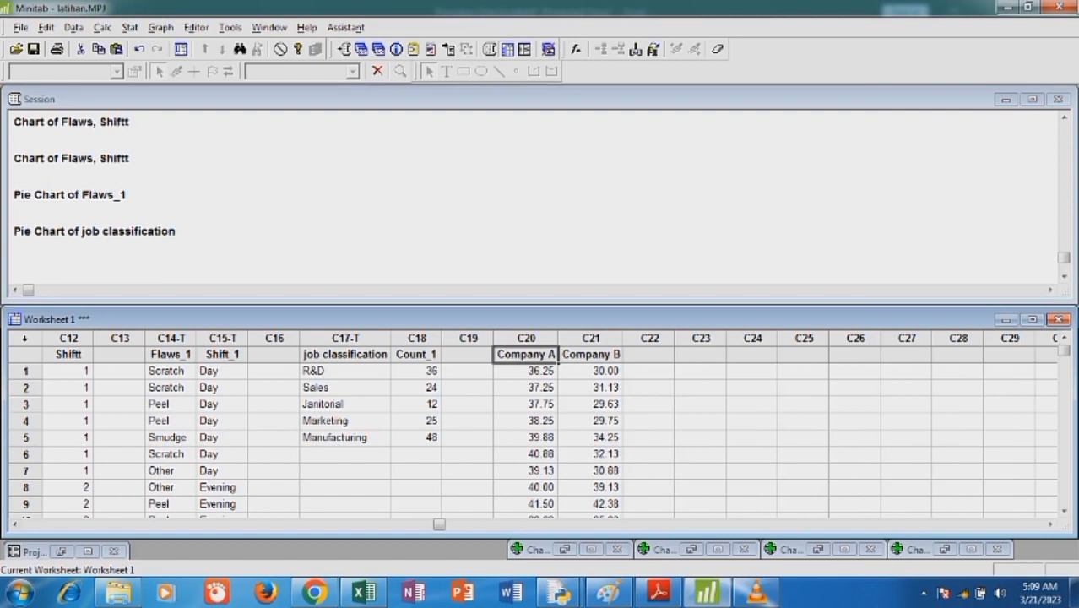
# Start a Multiple time series plot with Company A and Company B as the series
pyautogui.moveTo(1064, 350); pyautogui.dragTo(1063, 410)
pyautogui.moveTo(525, 354); pyautogui.dragTo(601, 525)
pyautogui.click(161, 28)
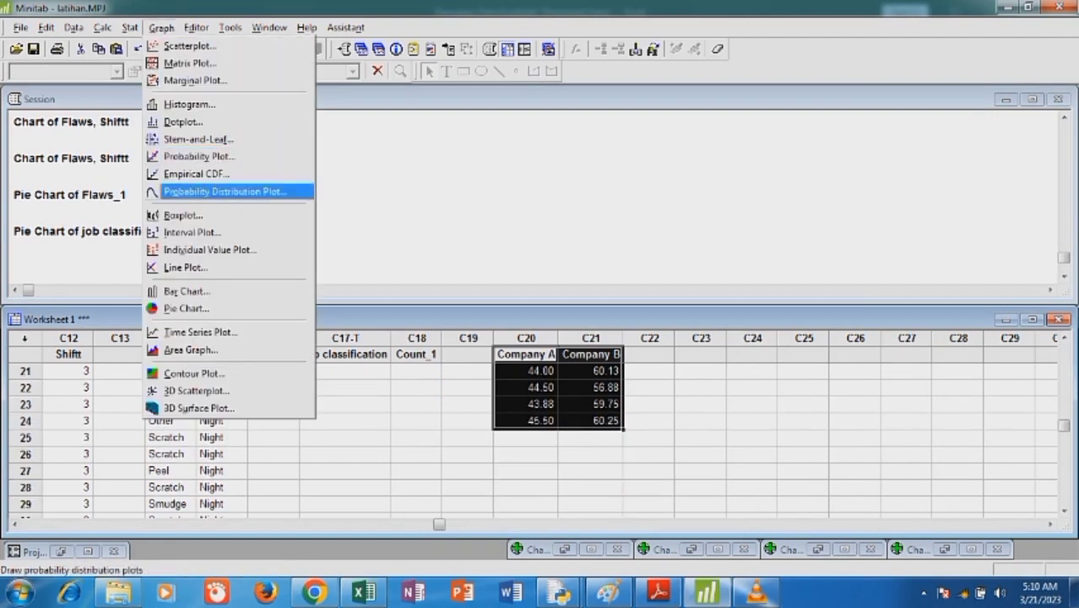
pyautogui.click(198, 332)
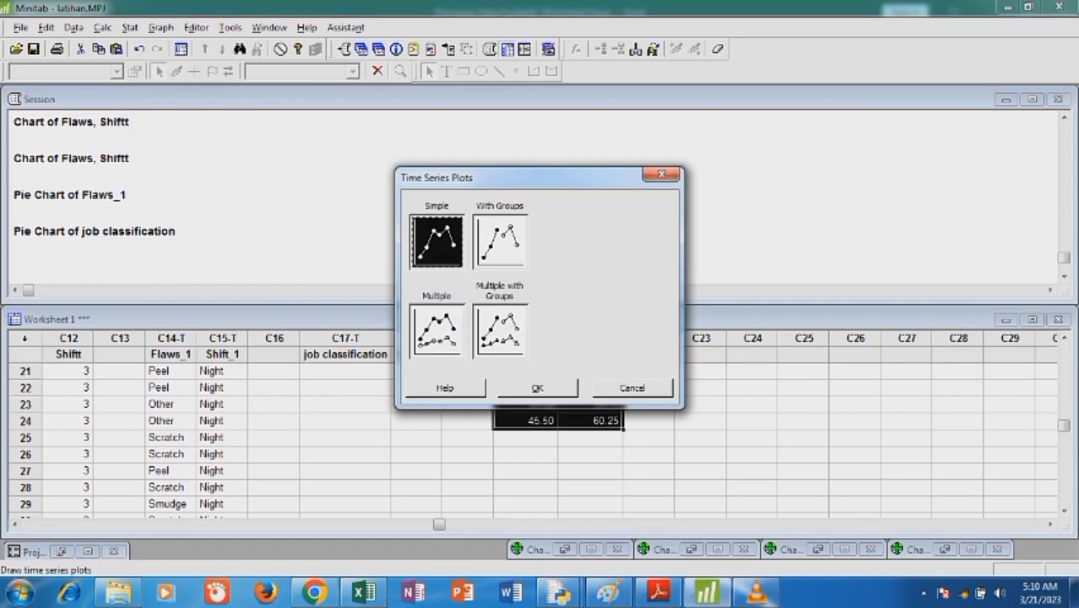
pyautogui.click(437, 331)
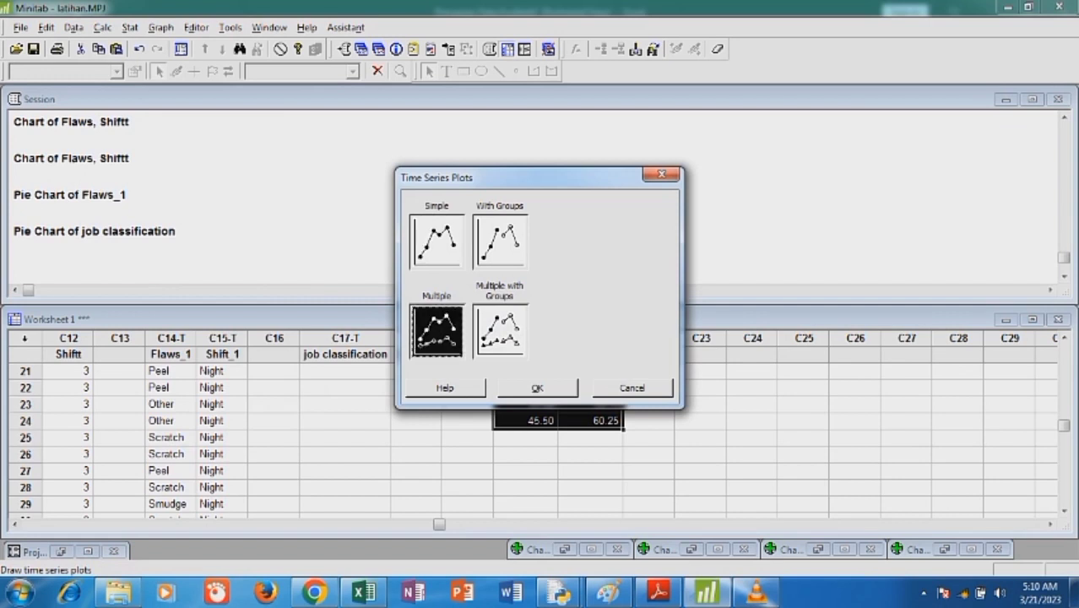
pyautogui.press('Return')
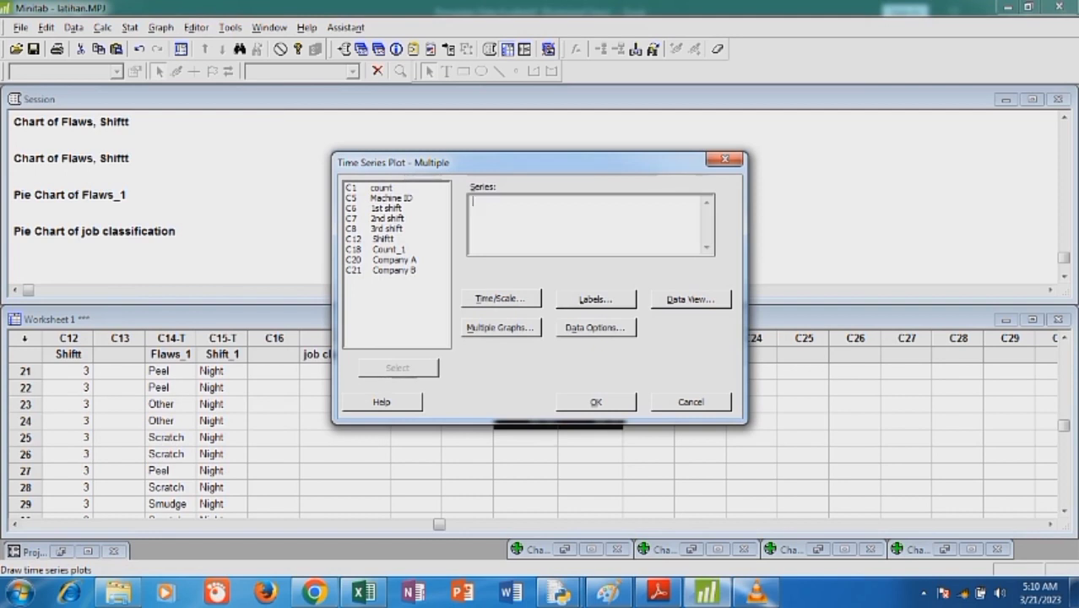
pyautogui.moveTo(395, 260); pyautogui.dragTo(395, 270)
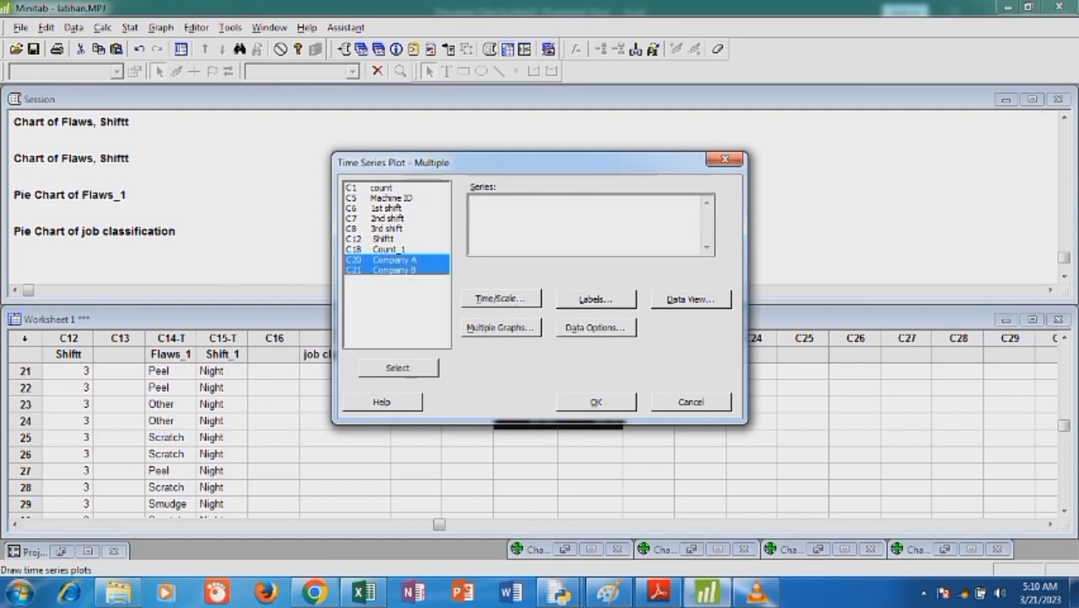
pyautogui.click(397, 368)
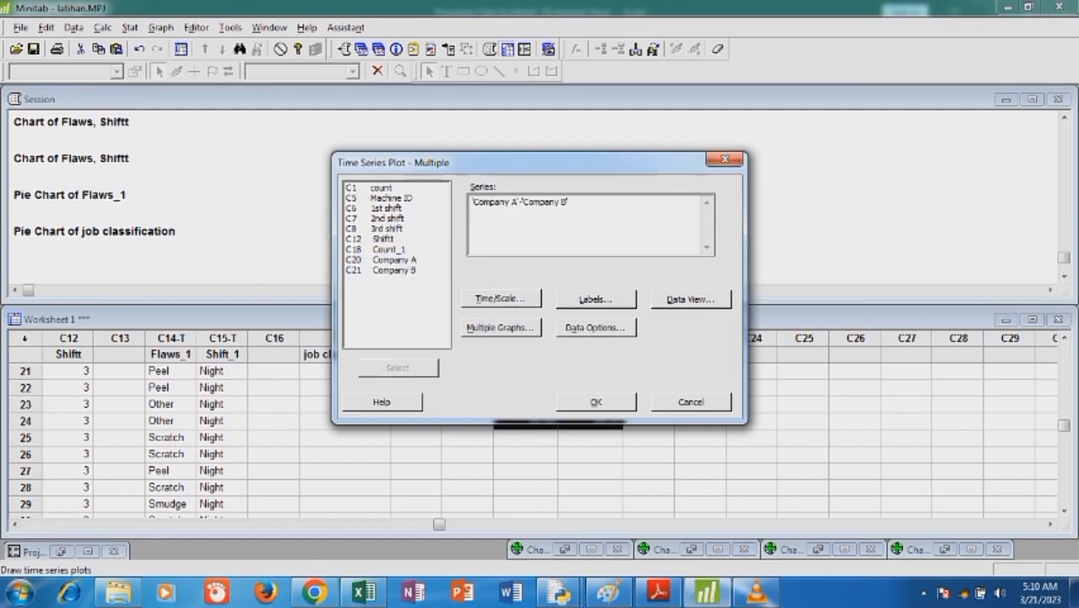
# Set the time scale to Calendar Month with start value 1, generate the time series plot and move its window fully into view
pyautogui.click(500, 298)
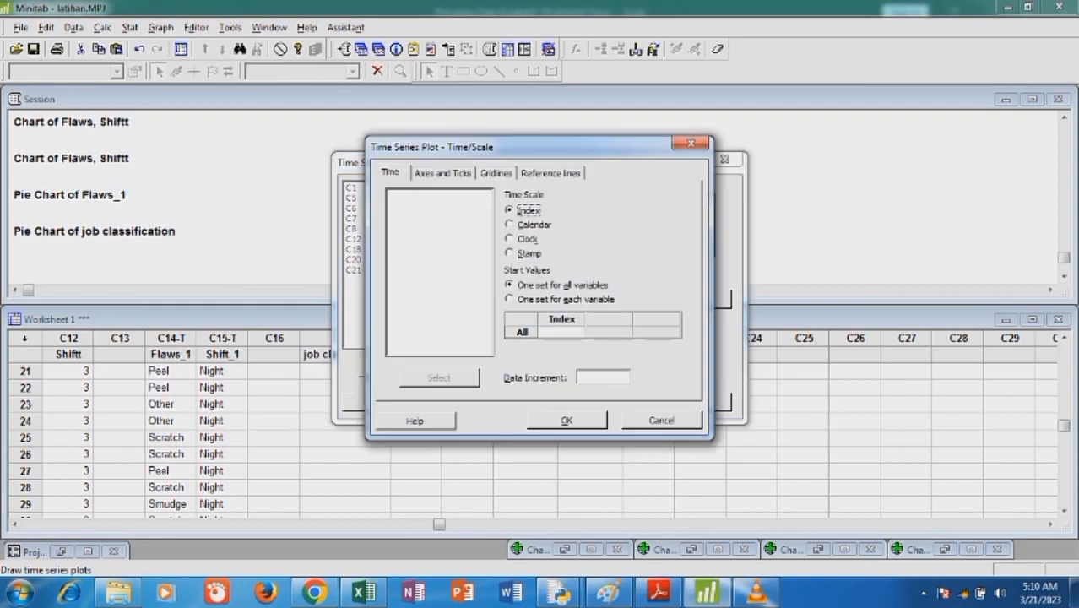
pyautogui.click(511, 224)
pyautogui.click(661, 226)
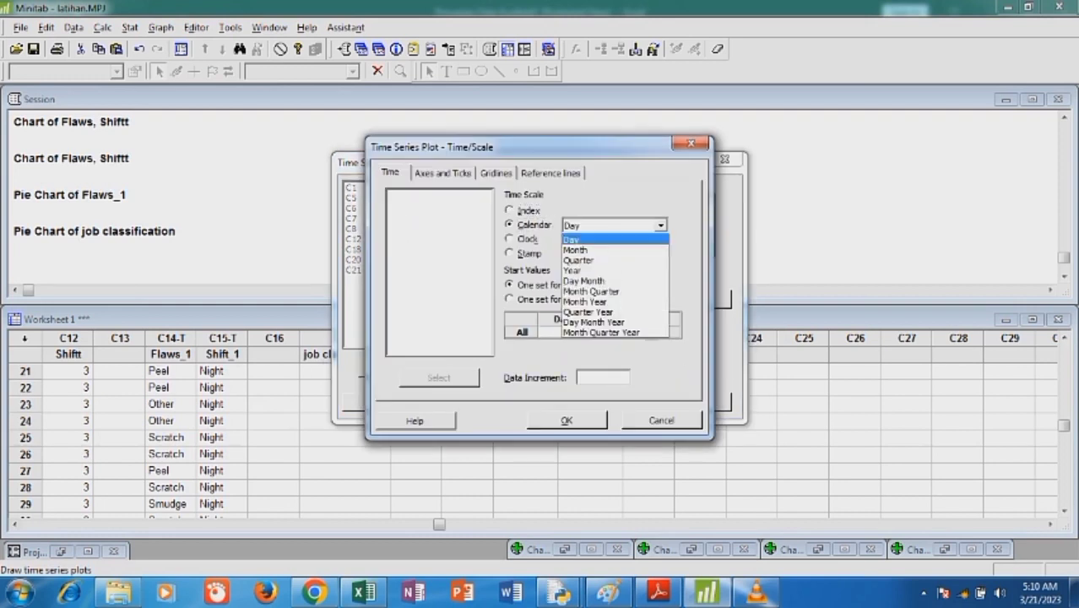
pyautogui.click(577, 251)
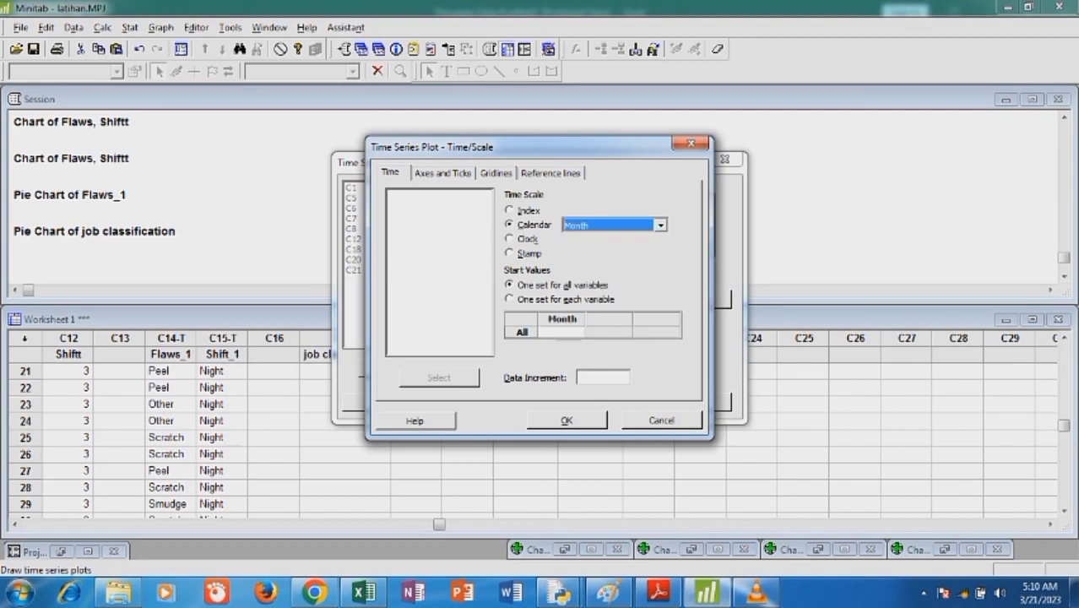
pyautogui.click(561, 332)
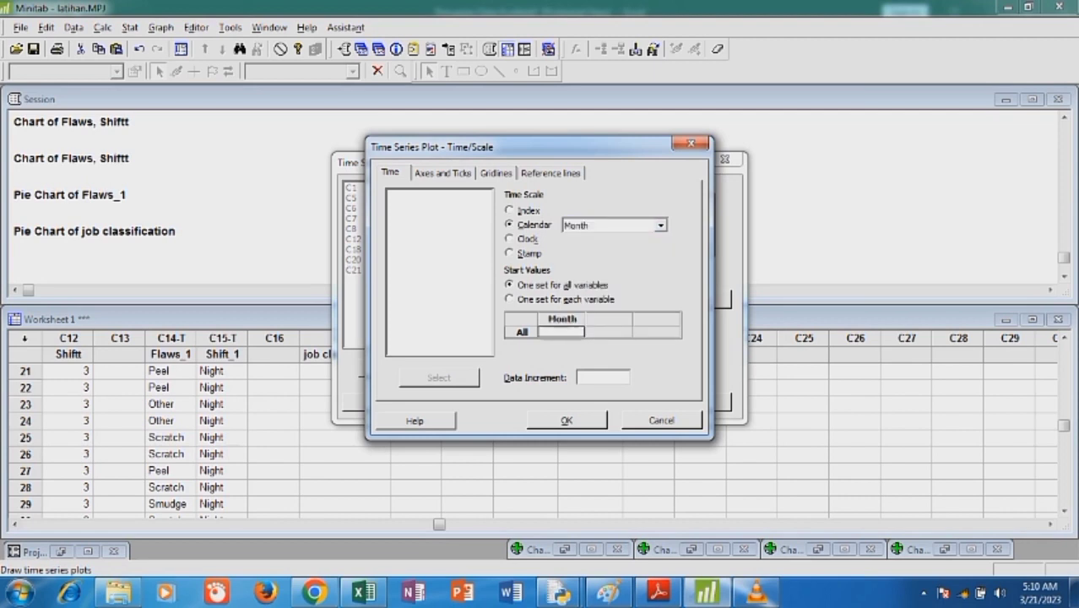
pyautogui.write('1')
pyautogui.press('Return')
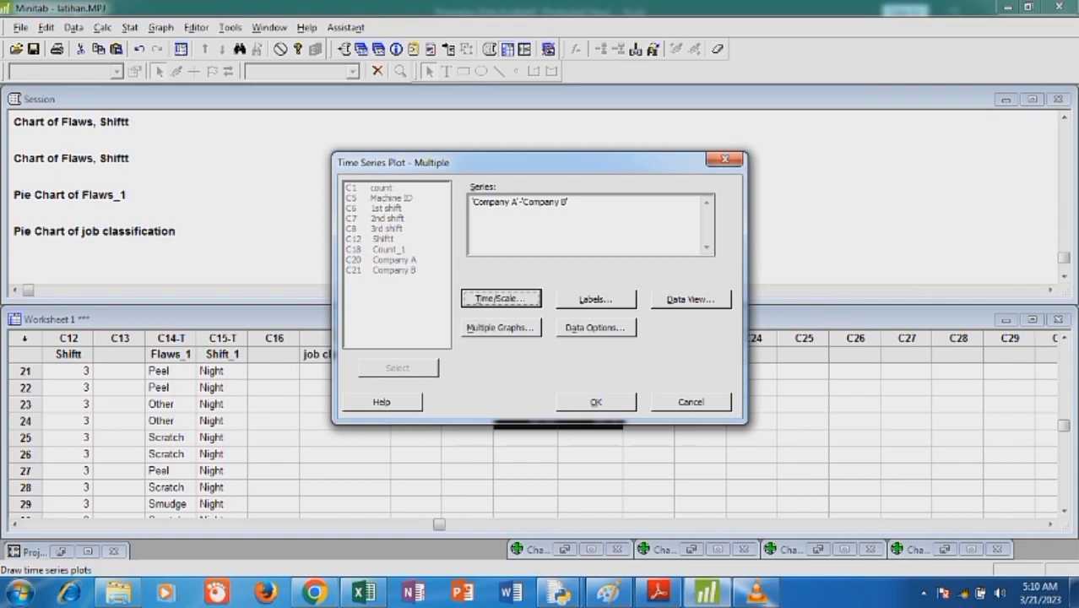
pyautogui.click(596, 402)
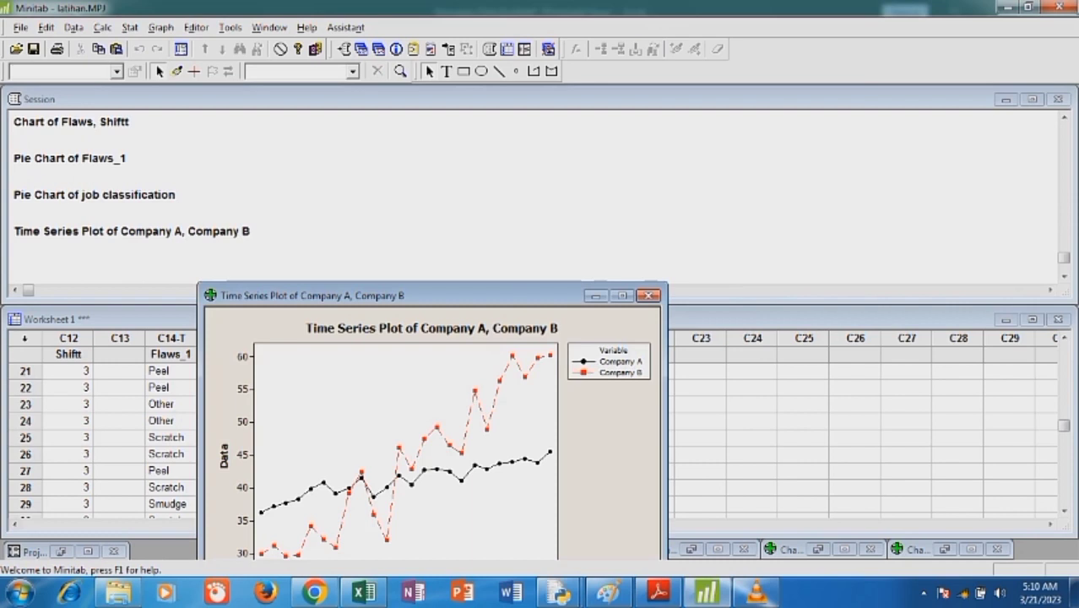
pyautogui.moveTo(478, 296); pyautogui.dragTo(488, 157)
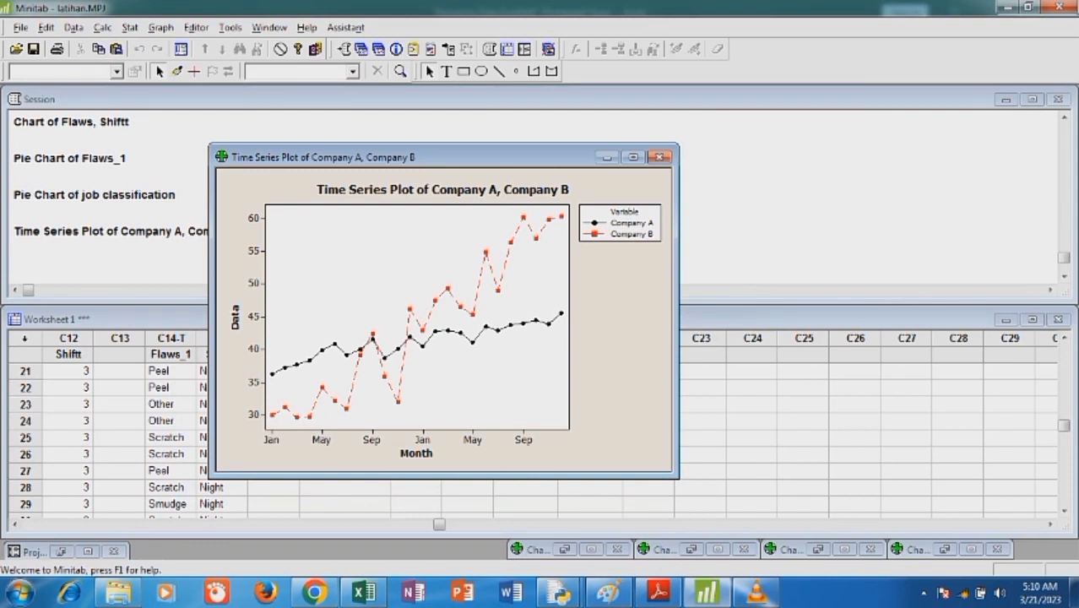
# Copy the whole BMI, %Fat, Activity and Menarche table from Excel's Lat5 sheet into the Minitab worksheet, starting at column C23's name cell
pyautogui.hotkey('alt', 'Tab')
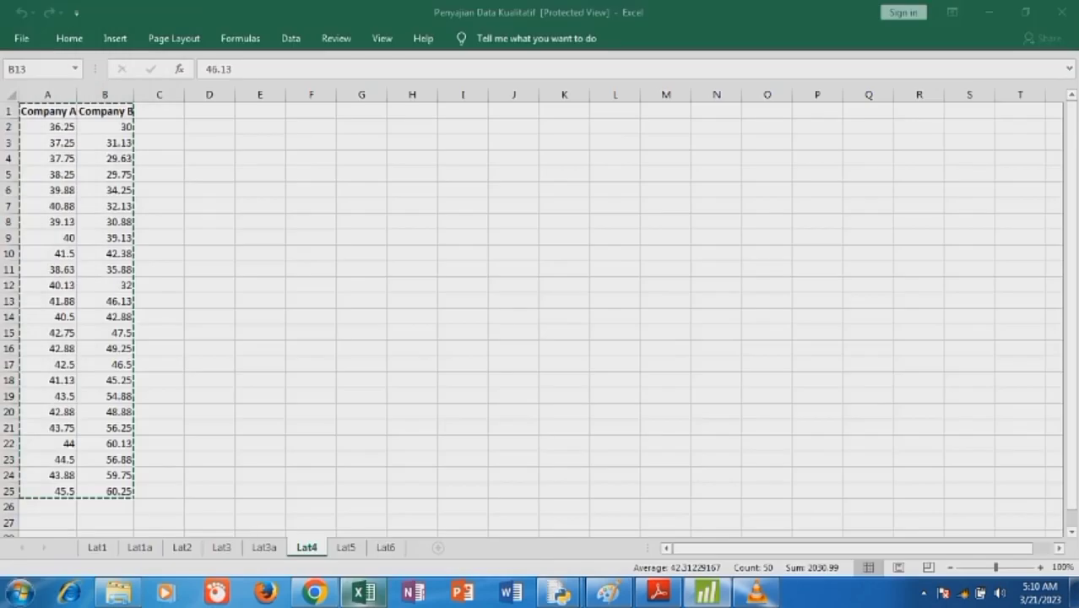
pyautogui.hotkey('ctrl', 'pagedown')
pyautogui.click(94, 427)
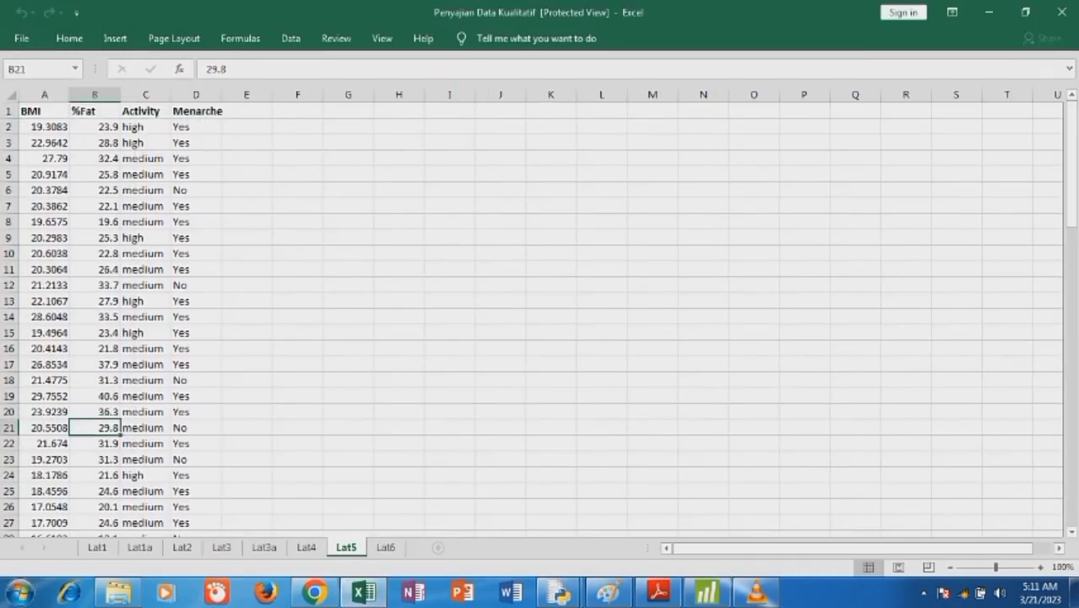
pyautogui.hotkey('ctrl', 'a')
pyautogui.hotkey('ctrl', 'c')
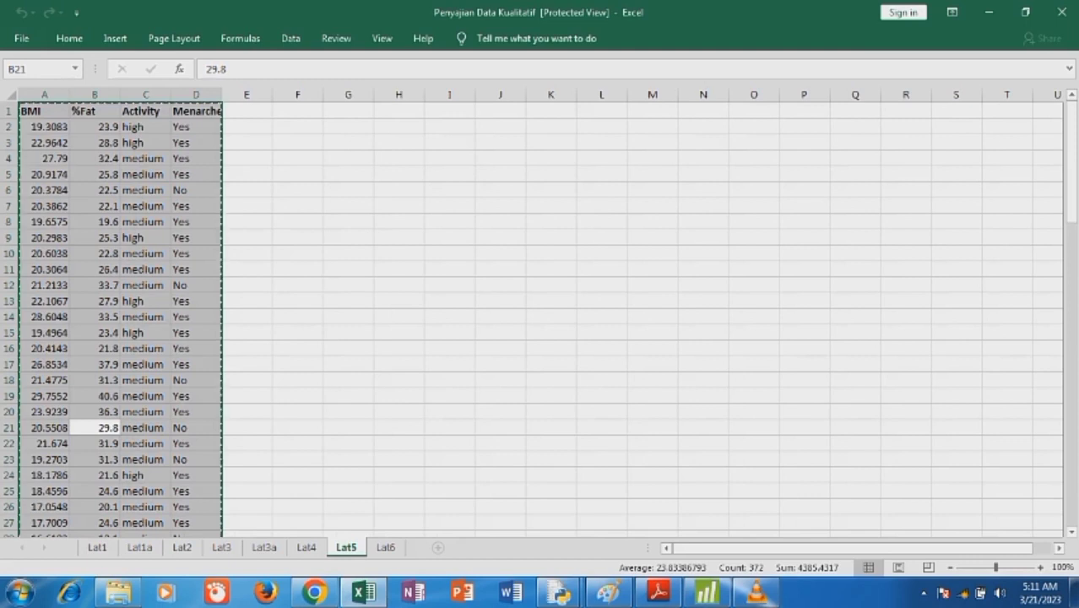
pyautogui.click(707, 593)
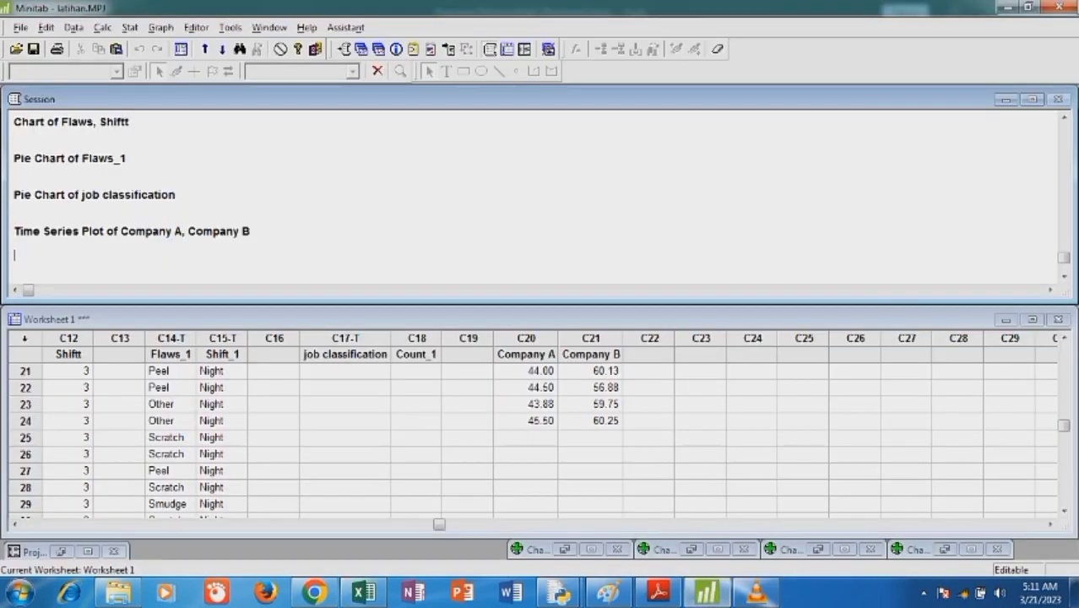
pyautogui.moveTo(1063, 424); pyautogui.dragTo(1063, 344)
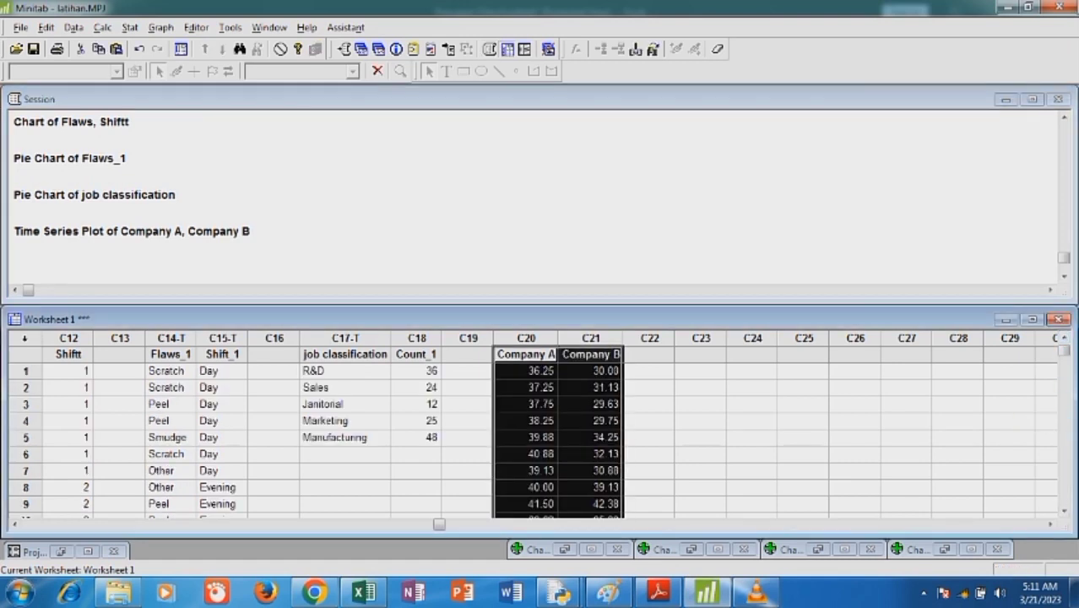
pyautogui.click(700, 355)
pyautogui.hotkey('ctrl', 'v')
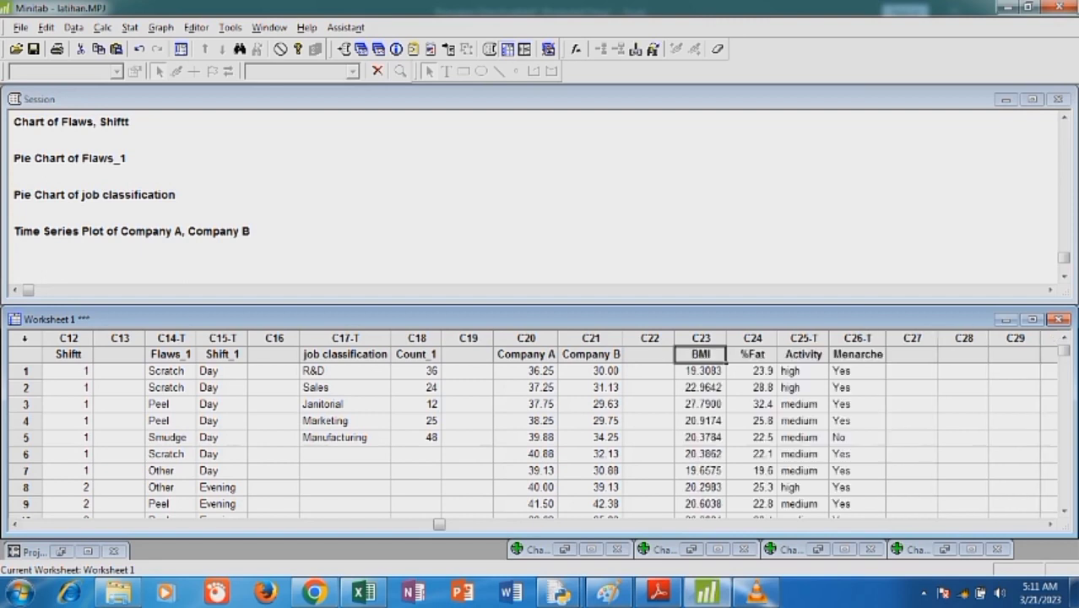
# Create a simple scatterplot with BMI as the Y variable and %Fat as the X variable
pyautogui.hotkey('ctrl', 'shift', 'End')
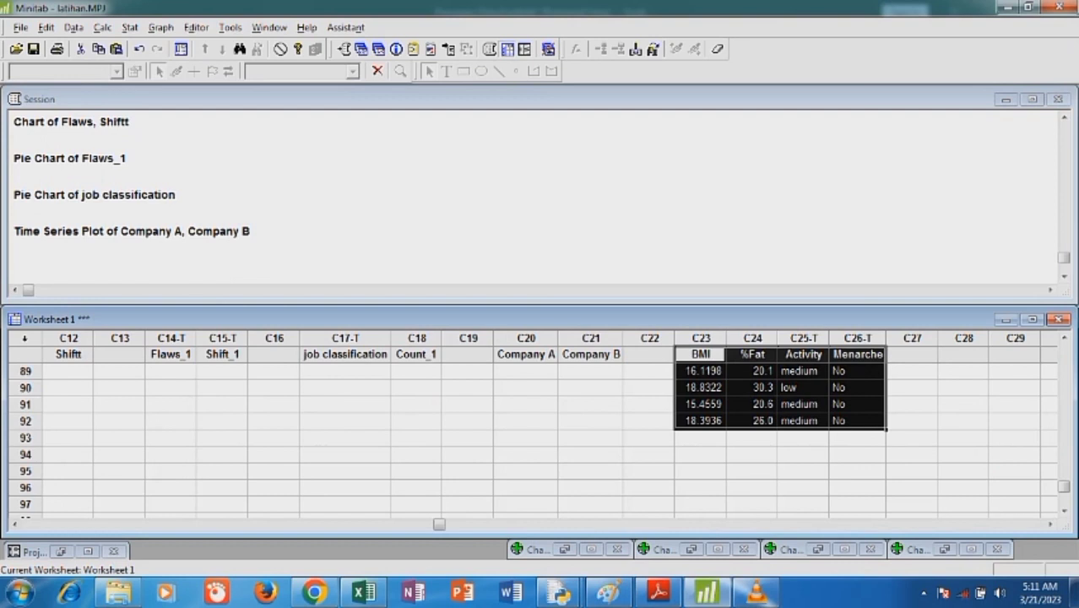
pyautogui.click(160, 27)
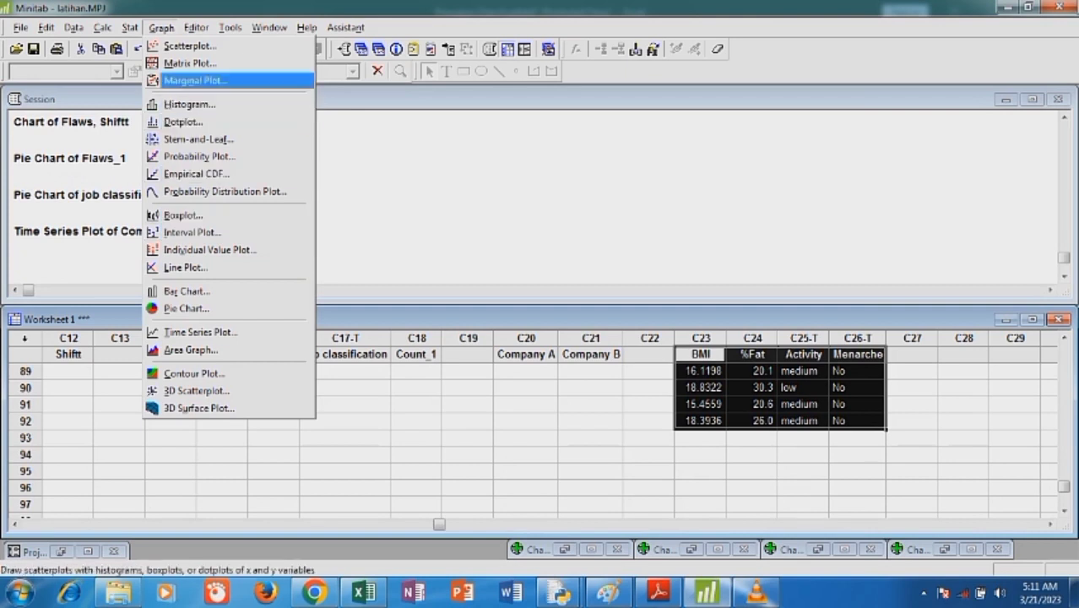
pyautogui.click(188, 45)
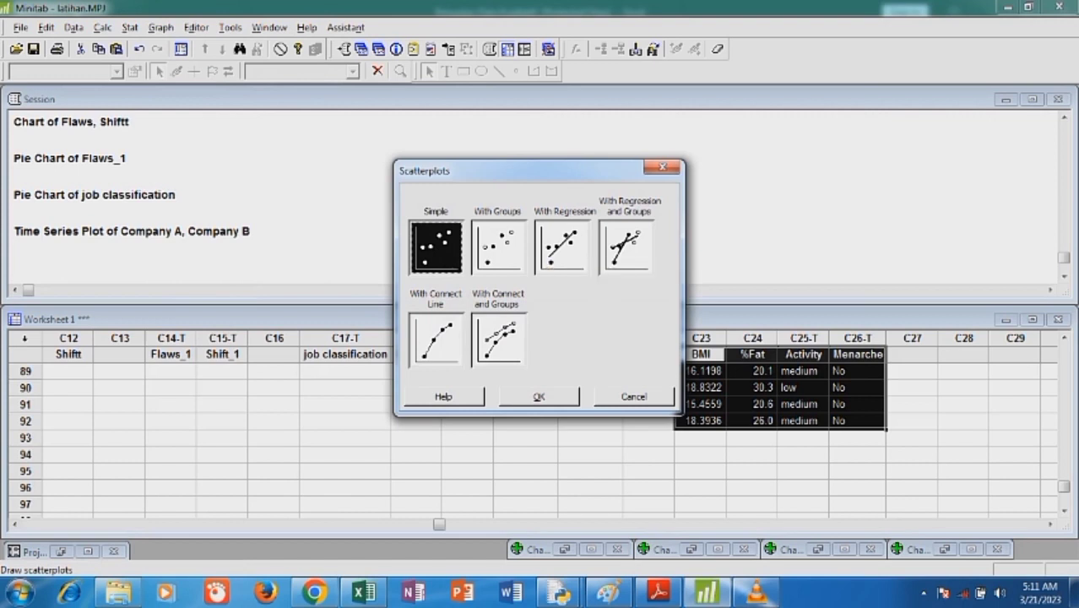
pyautogui.press('Return')
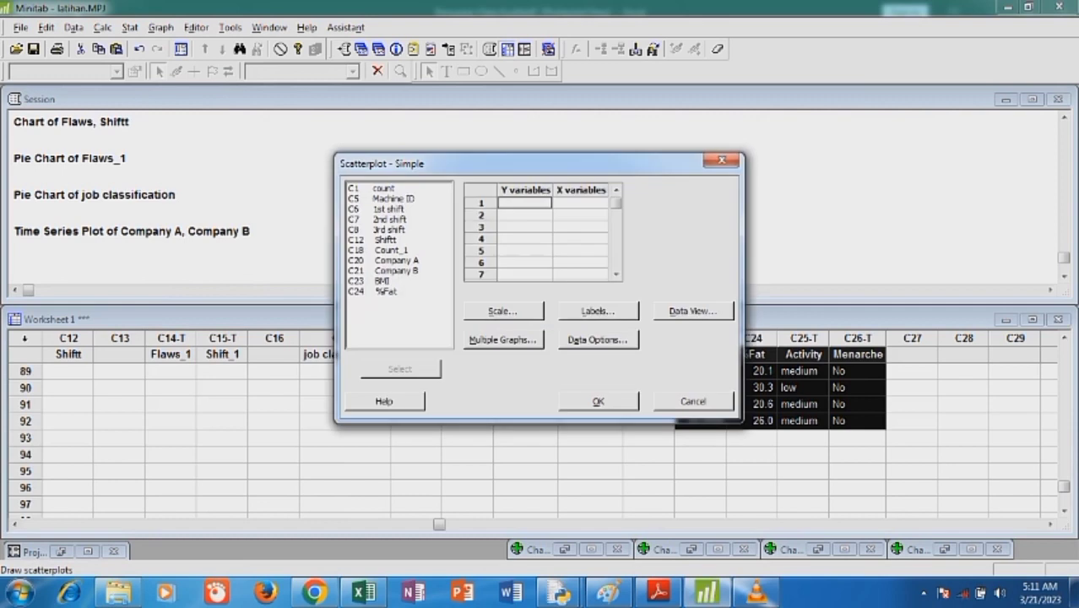
pyautogui.click(384, 281)
pyautogui.click(400, 369)
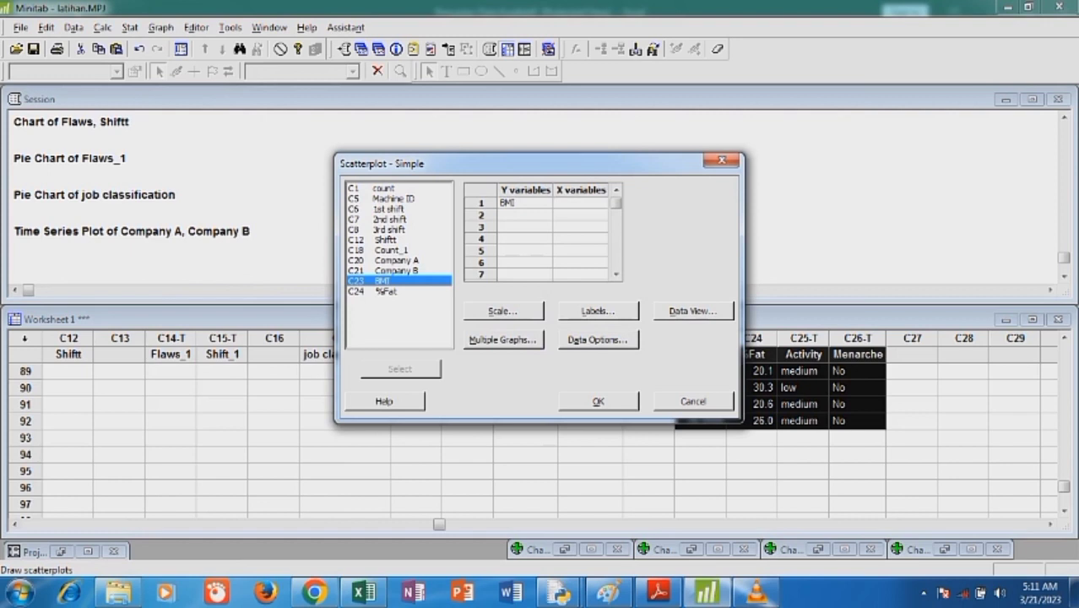
pyautogui.click(385, 291)
pyautogui.click(400, 369)
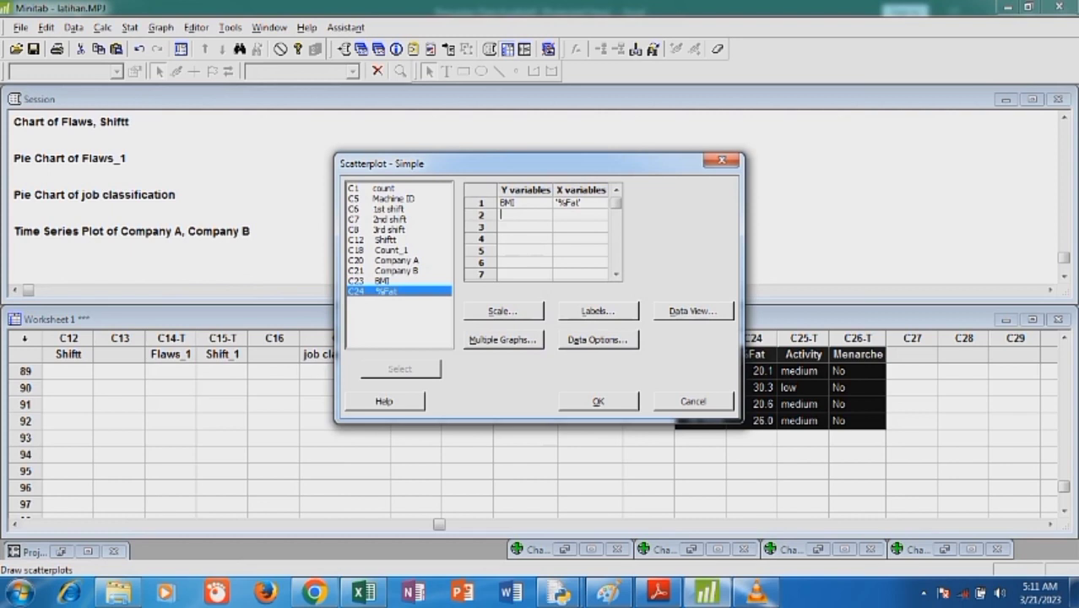
pyautogui.press('Return')
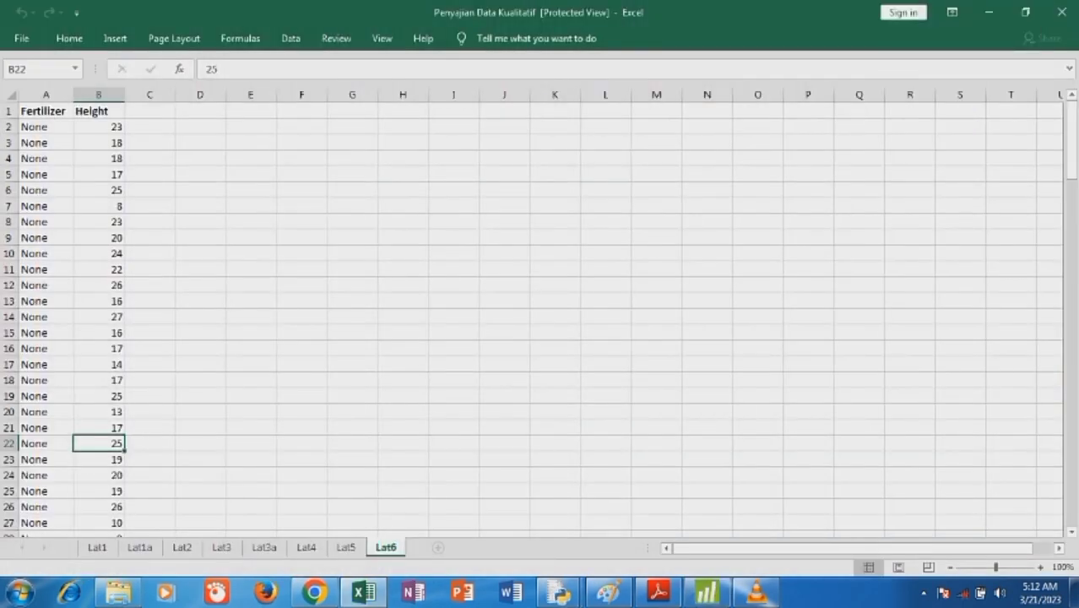
# Copy the whole Fertilizer and Height table from Excel's Lat6 sheet into the Minitab worksheet, starting at column C28's name cell
pyautogui.hotkey('ctrl', 'a')
pyautogui.hotkey('ctrl', 'c')
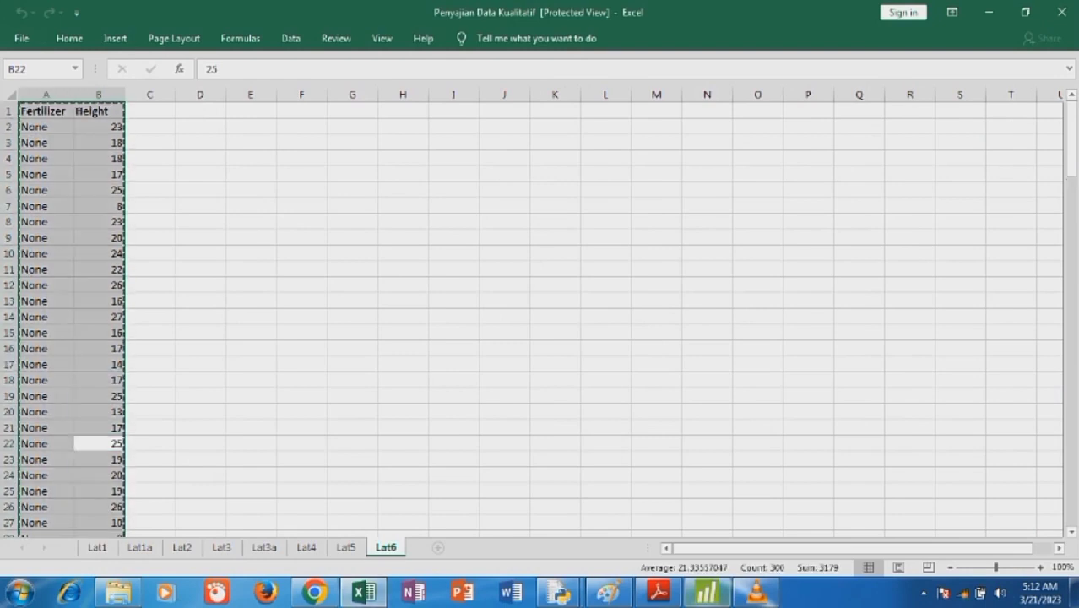
pyautogui.click(707, 593)
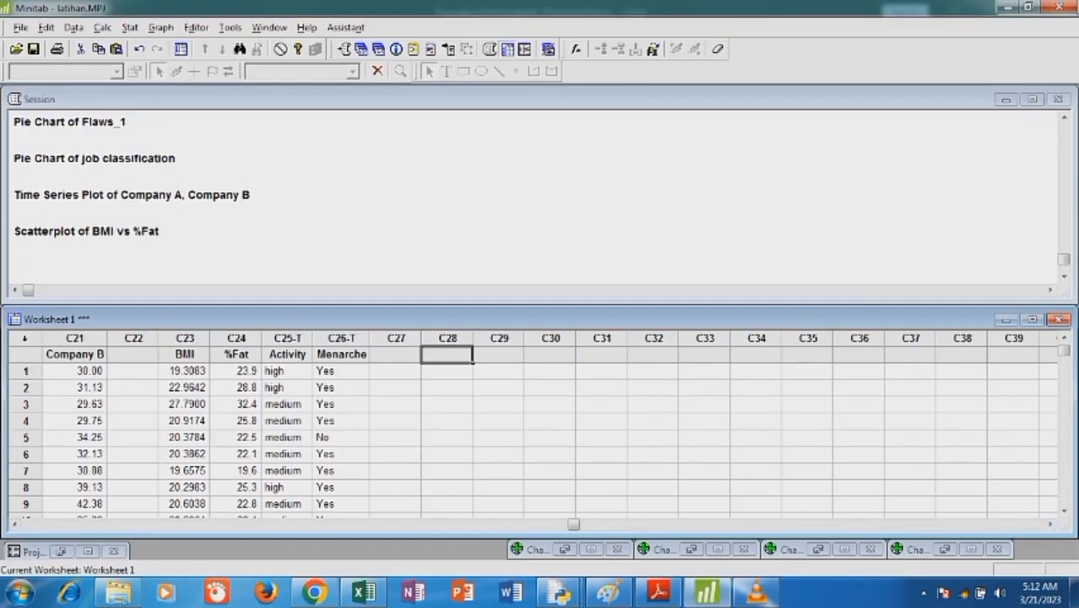
pyautogui.hotkey('ctrl', 'v')
pyautogui.moveTo(448, 354); pyautogui.dragTo(535, 462)
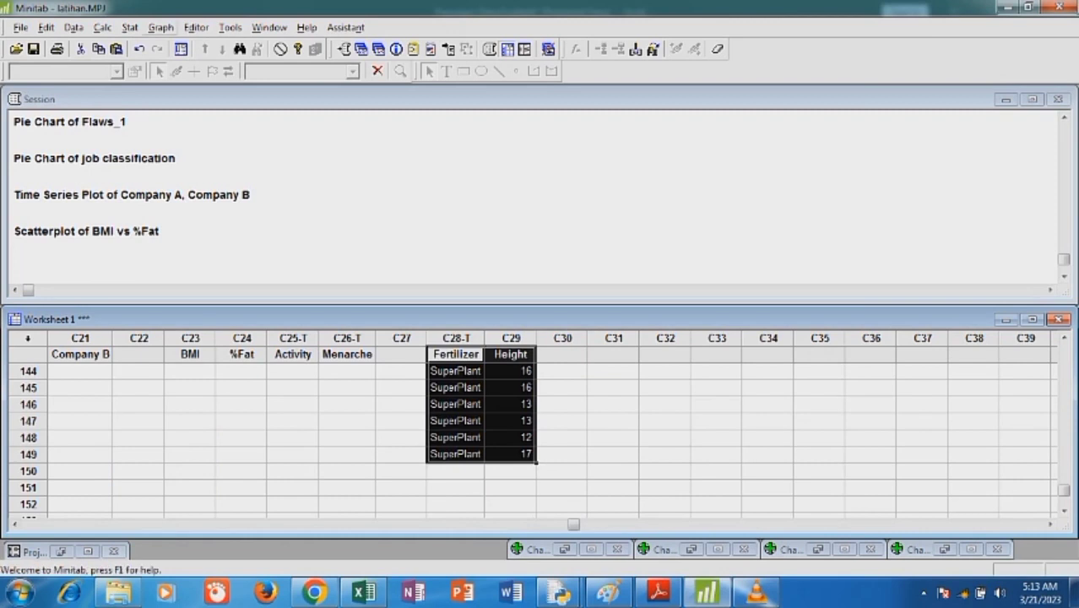
# Start a boxplot of the One Y, With Groups type
pyautogui.hotkey('alt', 'g')
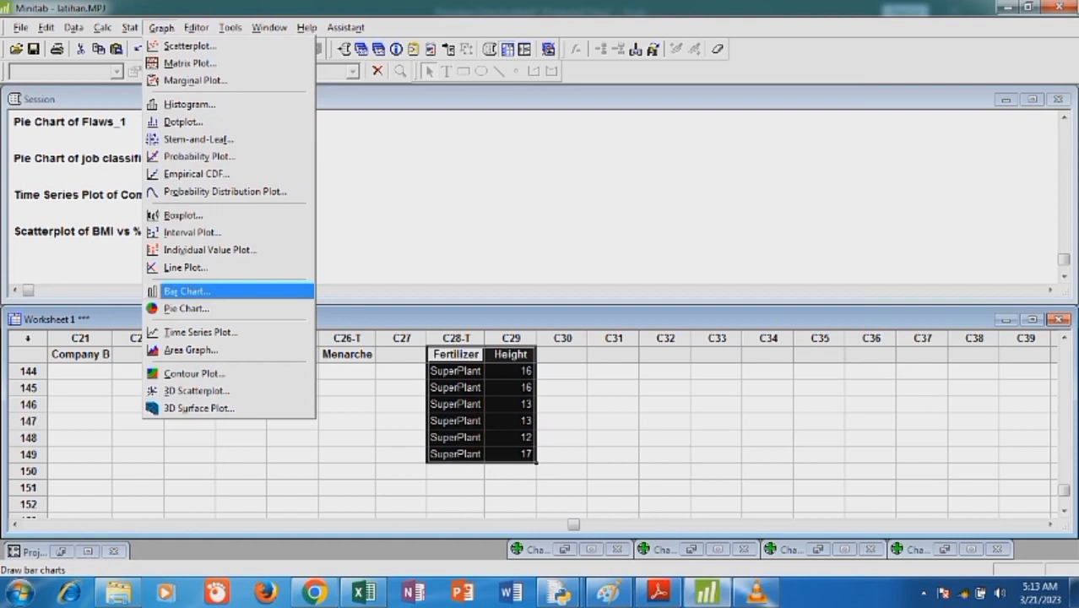
pyautogui.press('Down')
pyautogui.press('Down')
pyautogui.press('Down')
pyautogui.press('Down')
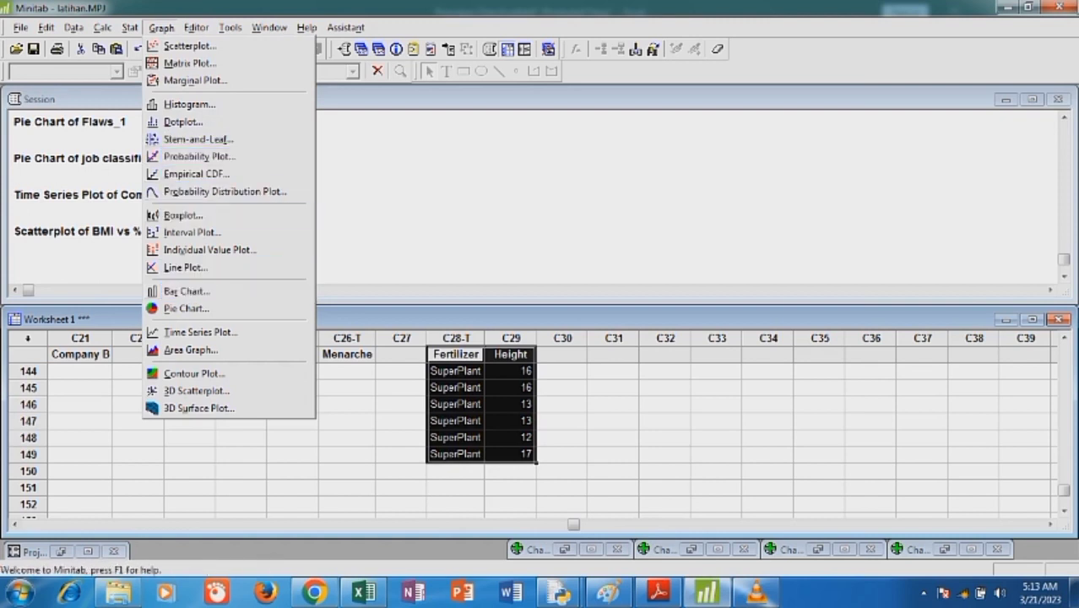
pyautogui.press('Return')
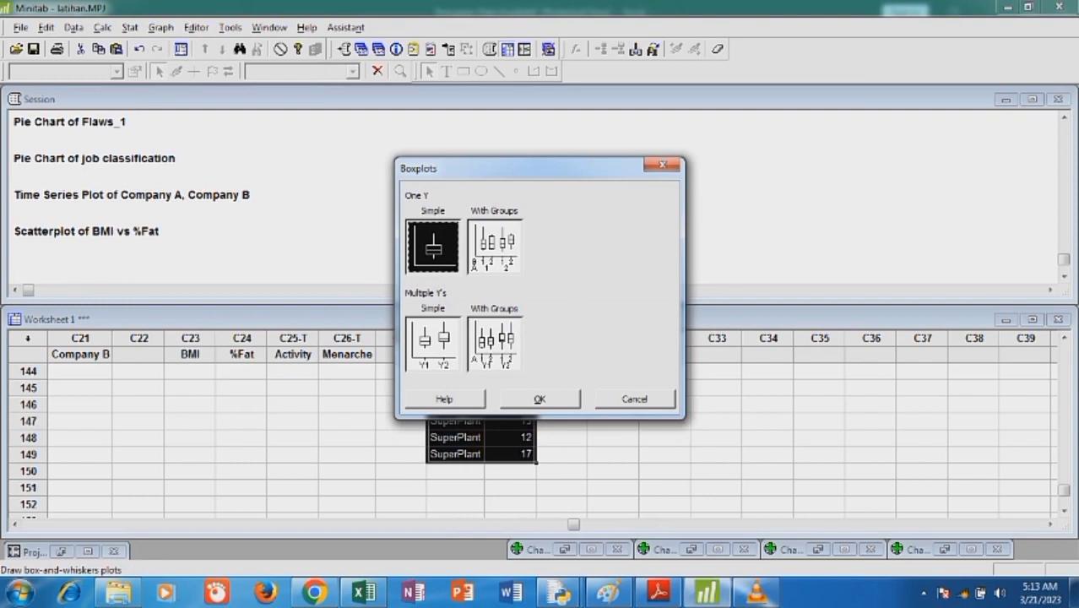
pyautogui.click(495, 247)
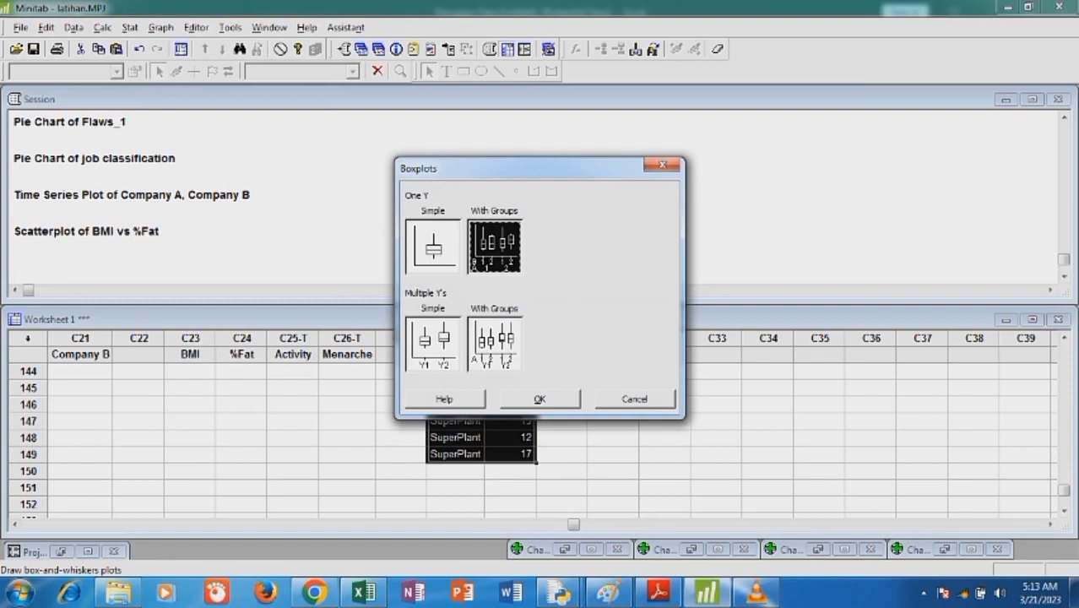
pyautogui.press('Return')
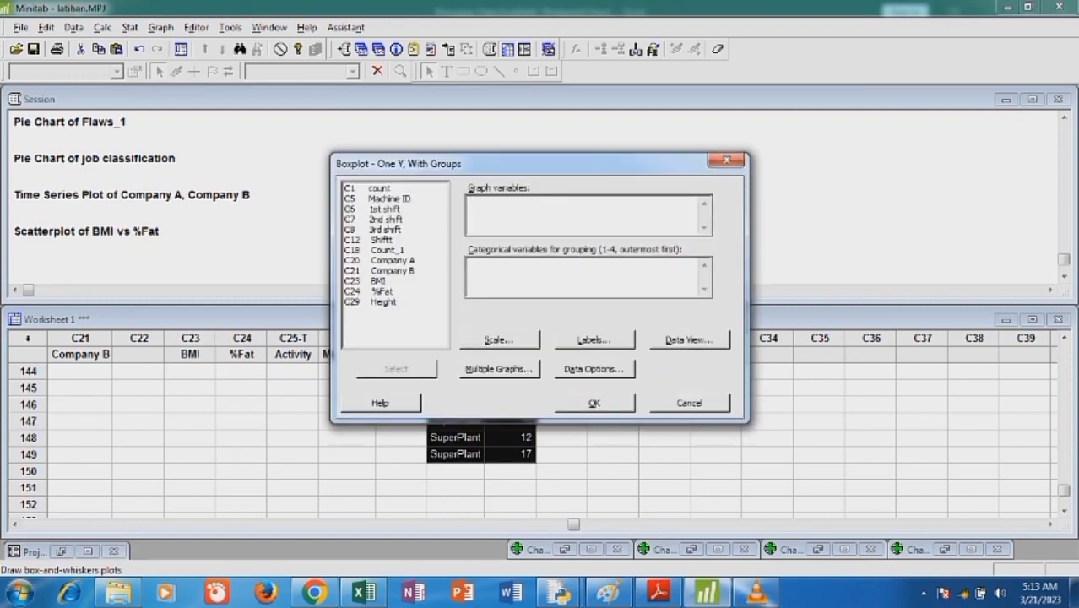
# Generate the boxplot with Height as the graph variable grouped by Fertilizer, and move its window fully into view
pyautogui.click(383, 302)
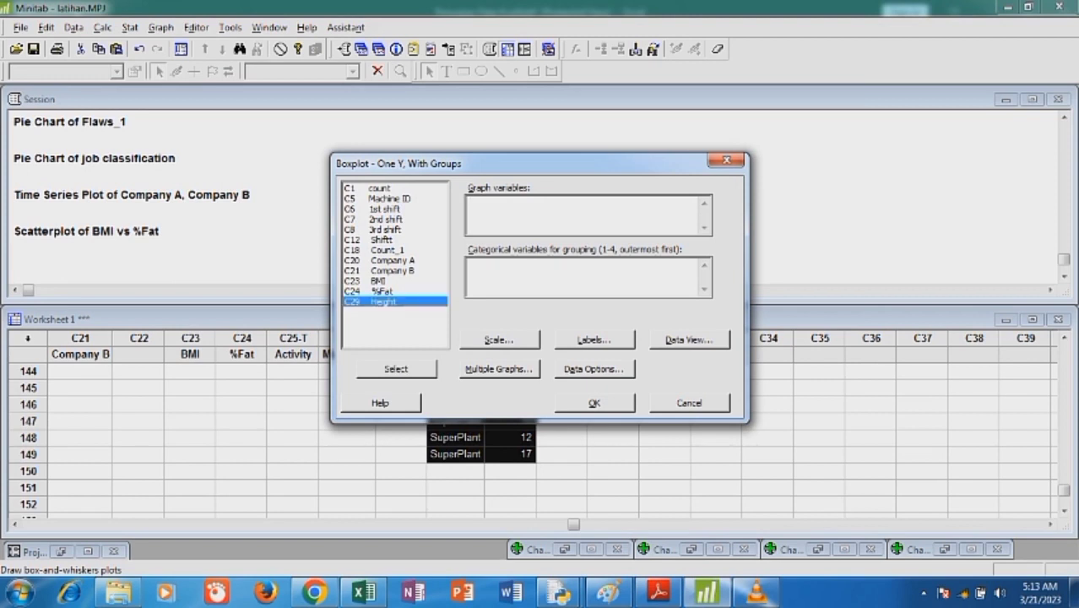
pyautogui.click(396, 369)
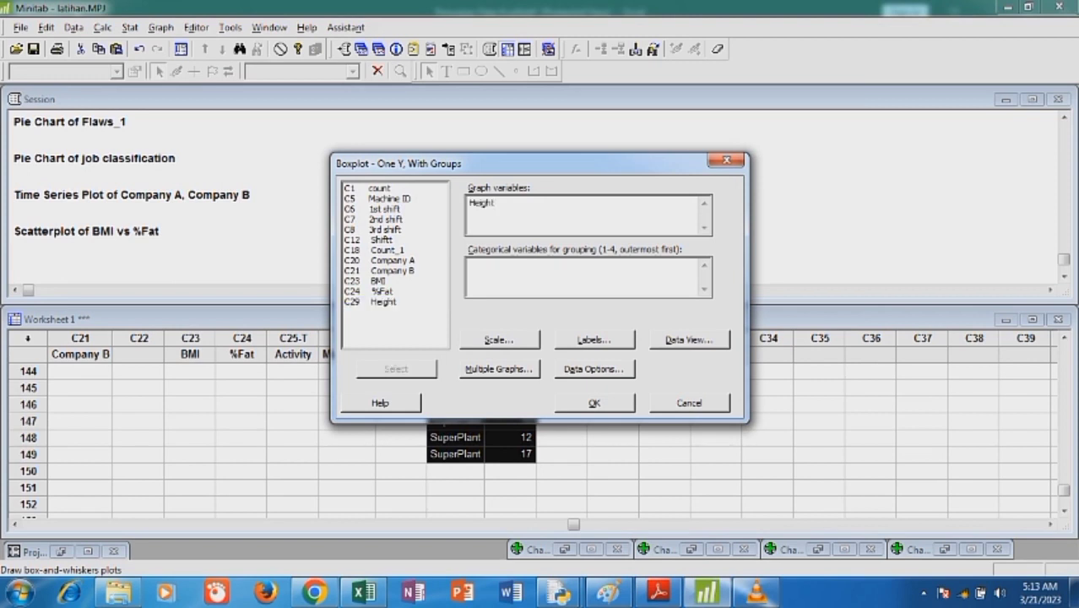
pyautogui.click(574, 276)
pyautogui.click(440, 341)
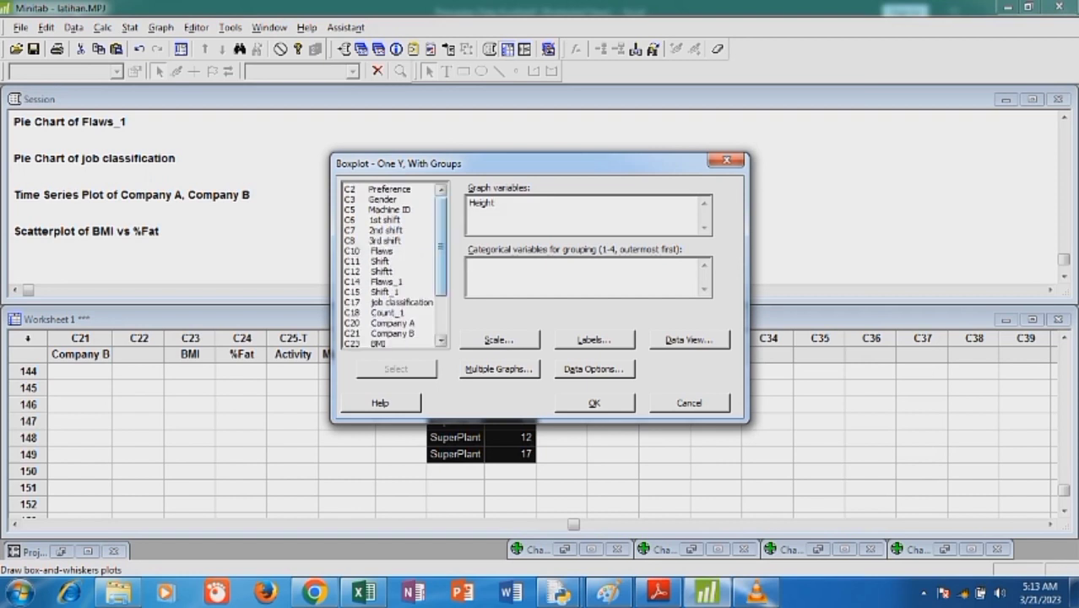
pyautogui.click(384, 343)
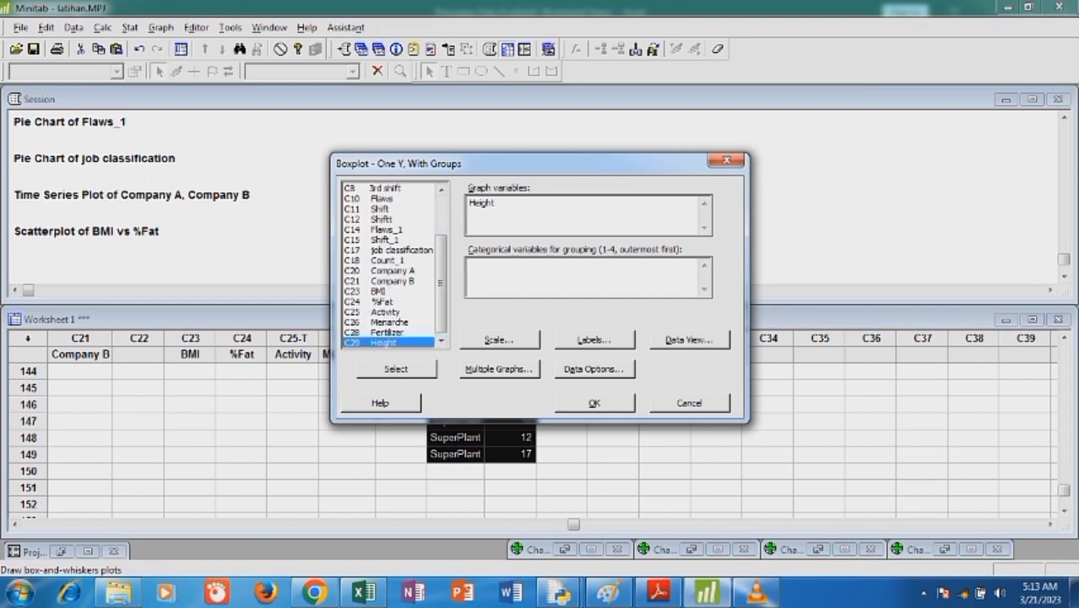
pyautogui.click(386, 332)
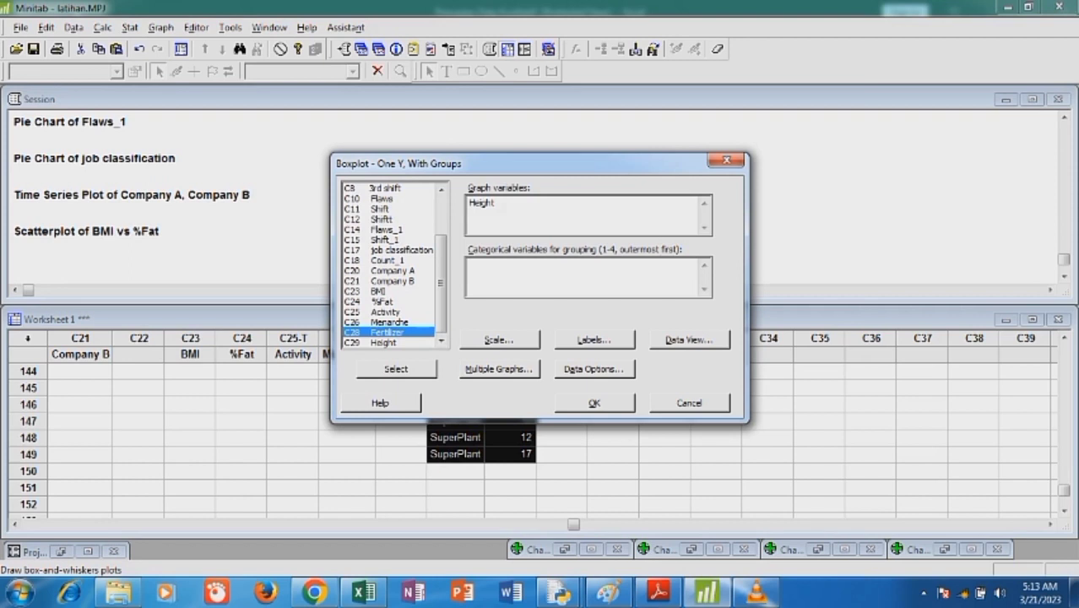
pyautogui.click(396, 369)
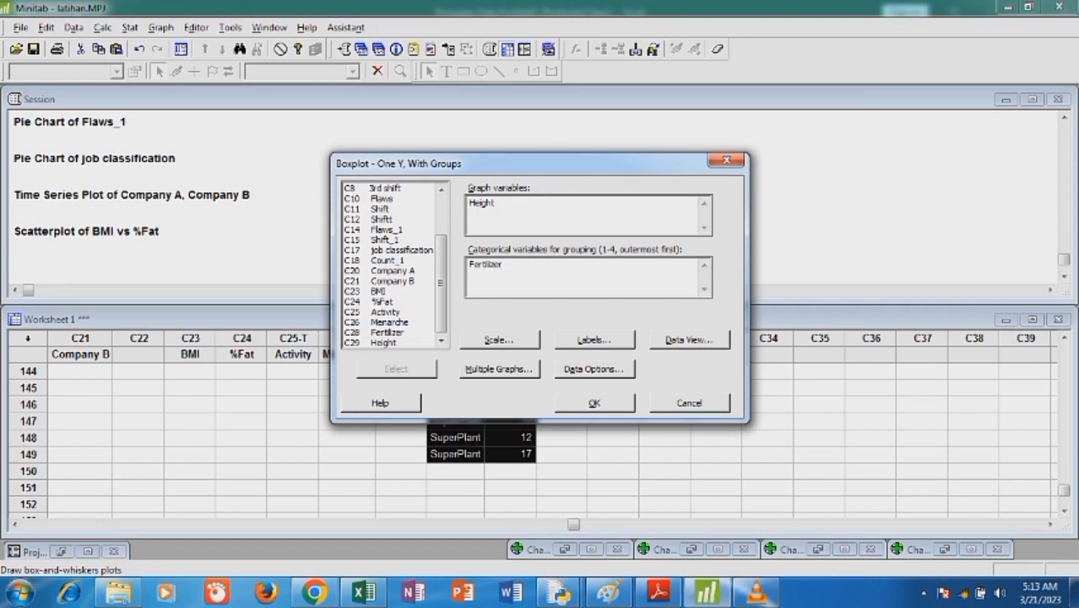
pyautogui.click(593, 403)
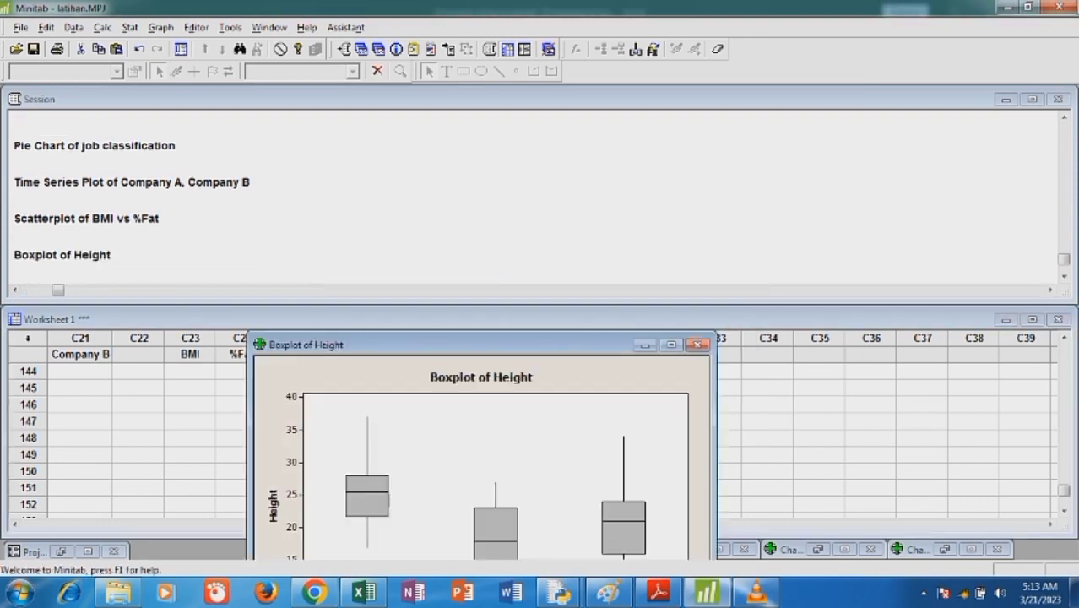
pyautogui.moveTo(481, 344); pyautogui.dragTo(505, 126)
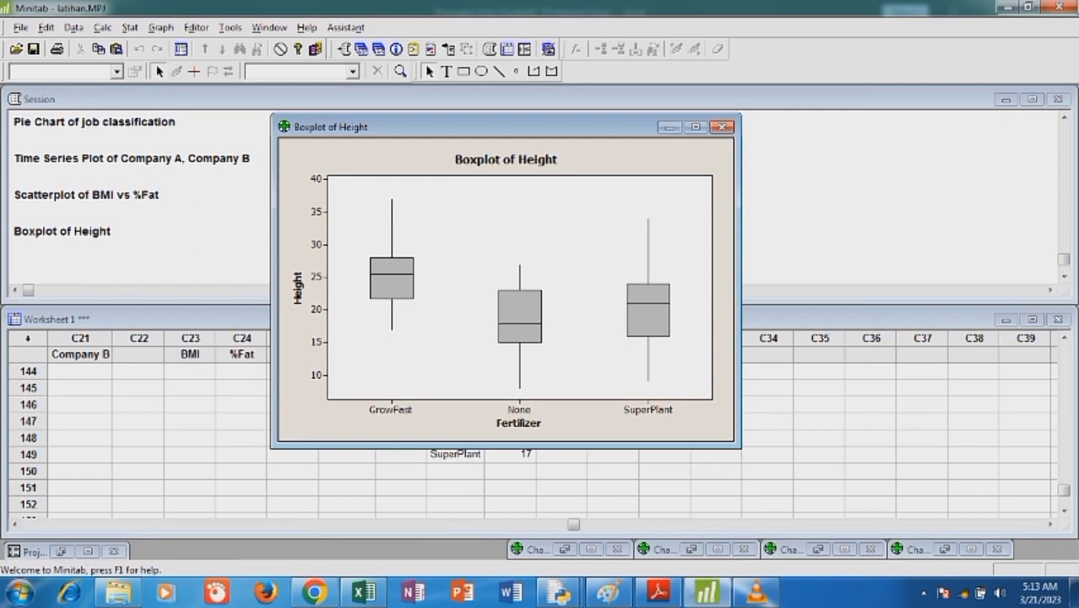